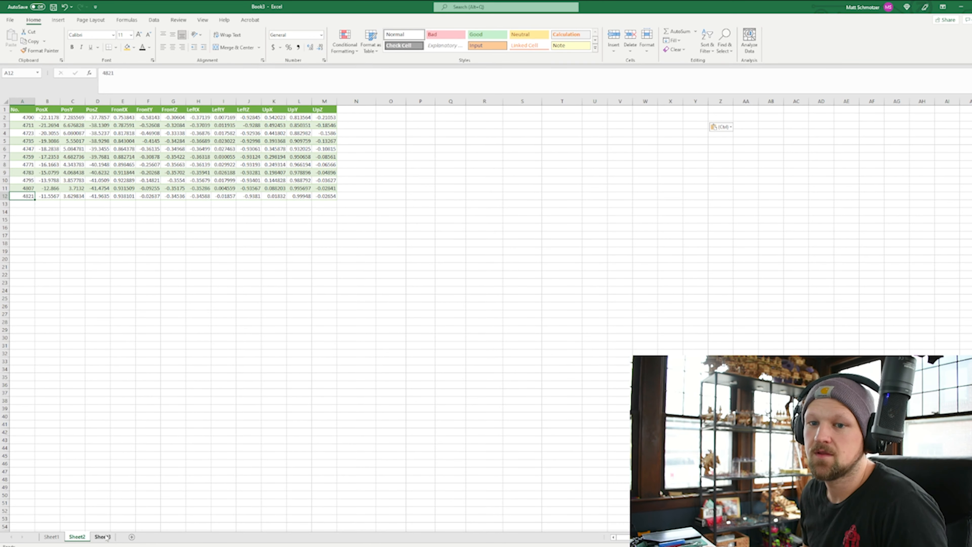
Examine the Track Centerline Gauges table on Sheet3 and return to Sheet2
left_click(102, 537)
left_click(501, 266)
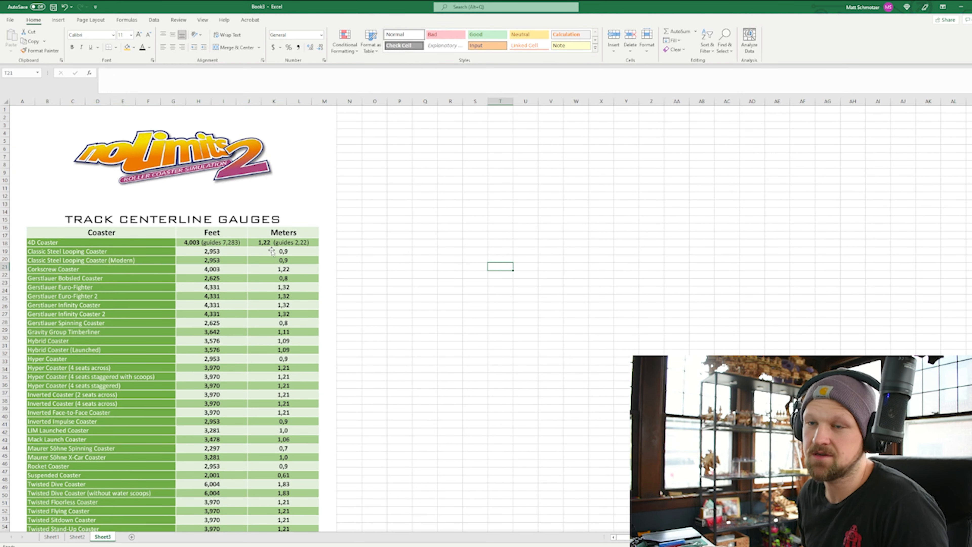
left_click(471, 229)
left_click(77, 536)
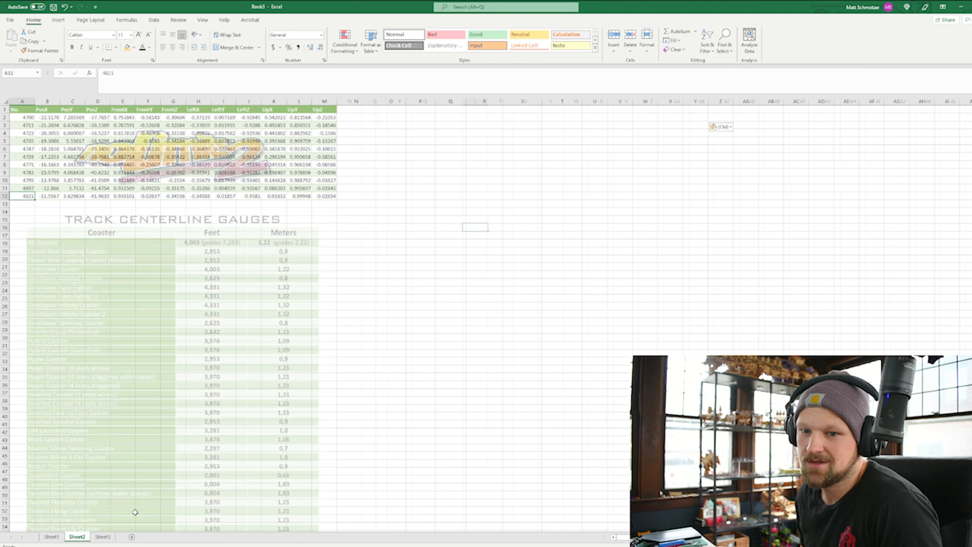
left_click(421, 290)
Add a "Rail Gauge / 2" header in N1 of Sheet2 and enter 0.6 in N2
key("alt+Tab")
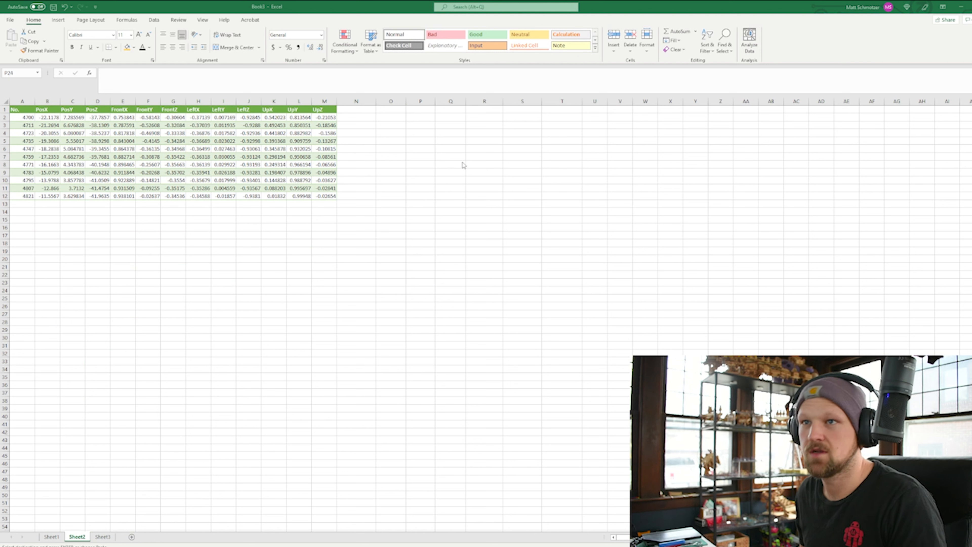
left_click(358, 109)
type("Rail Gauge / 2")
left_click(409, 158)
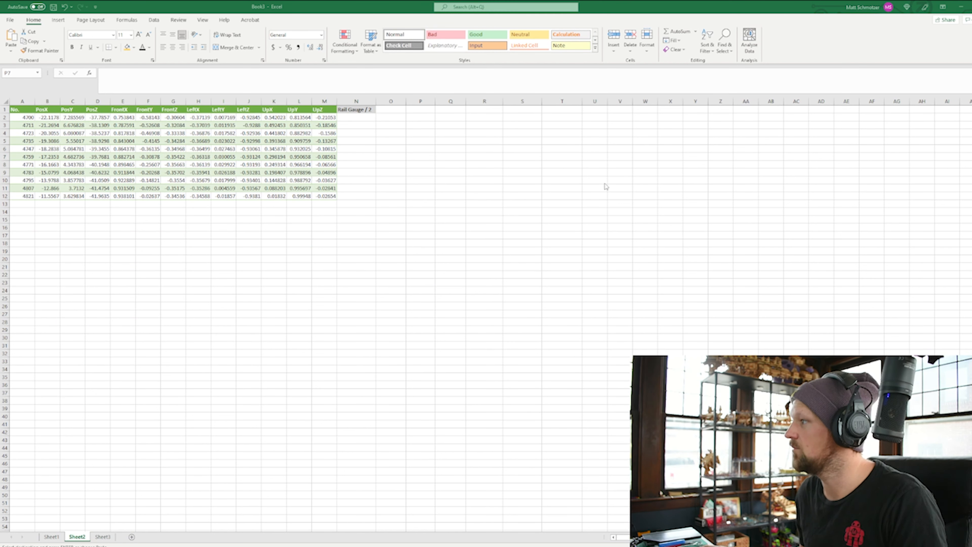
left_click(357, 125)
left_click(361, 118)
type("0.6")
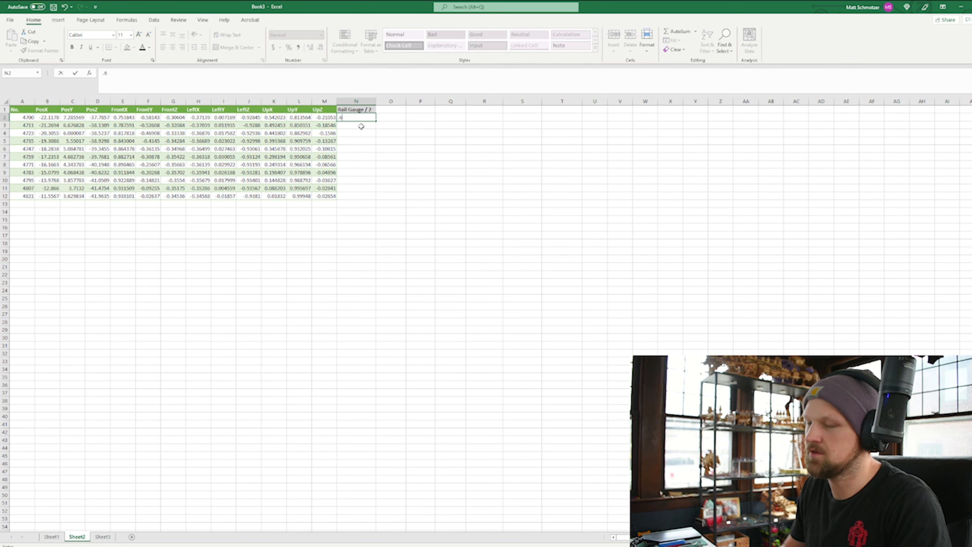
left_click(481, 212)
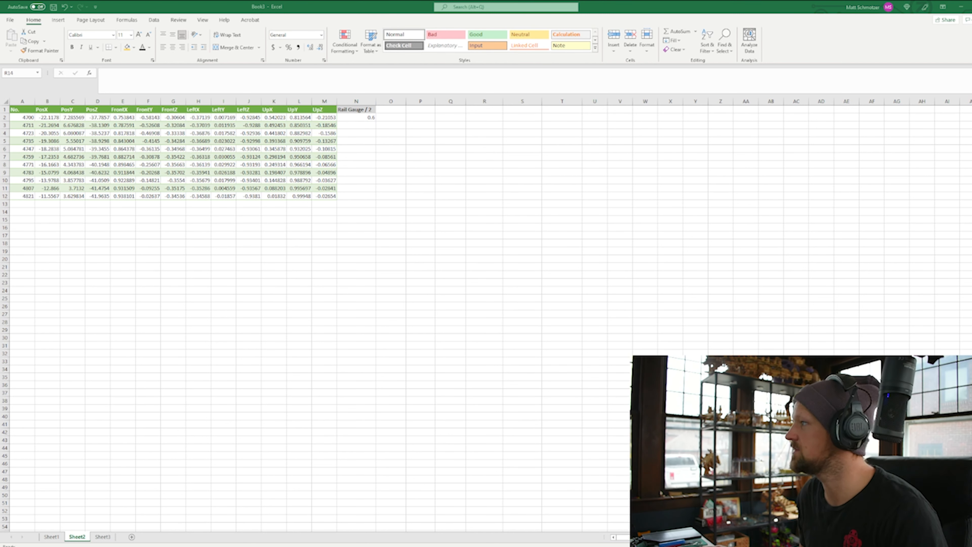
Add the colored headers Left Rail X, Y, Z and Right Rail X, Y, Z in cells O1 to T1
key("alt+Tab")
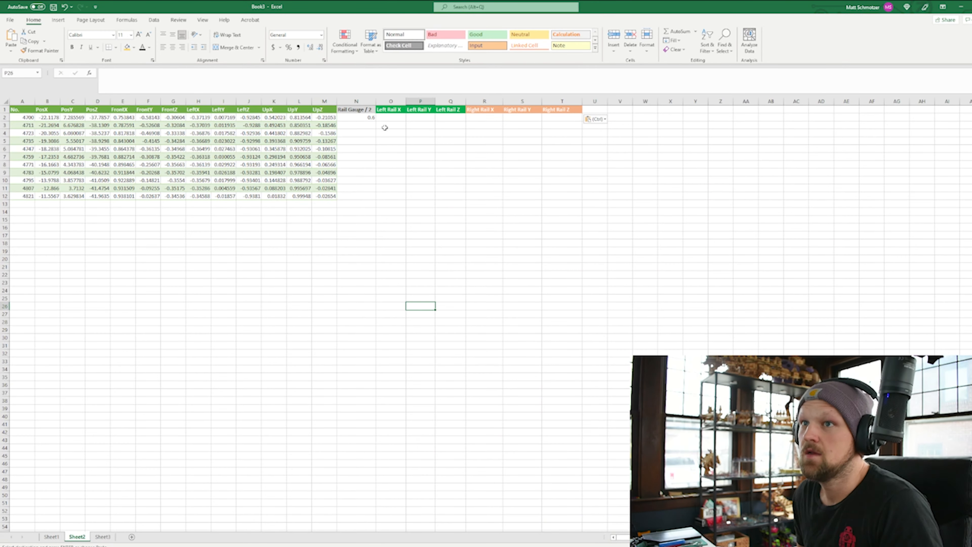
left_click_drag(386, 117, 386, 126)
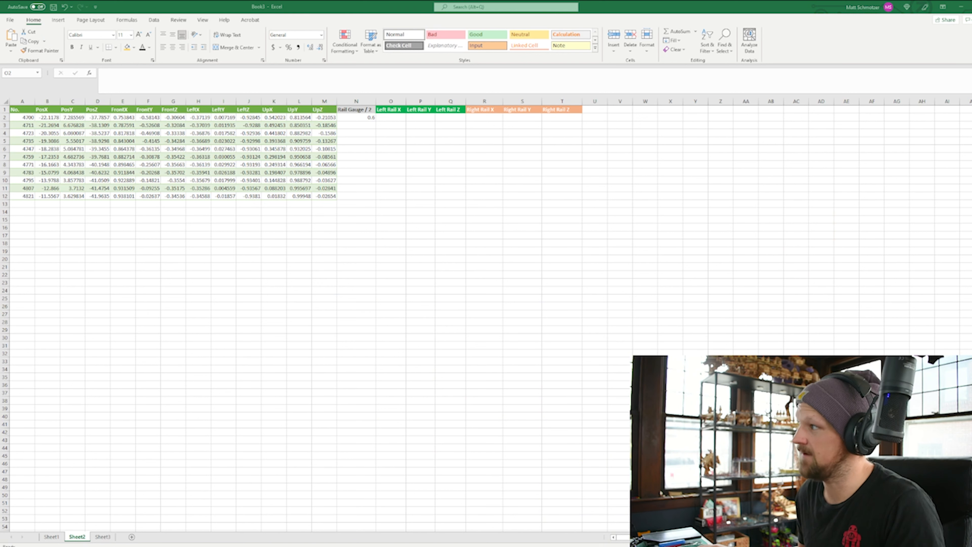
left_click(606, 411)
Enter the Left Rail X formula =B2+(H2*$N$2) in O2
left_click(385, 119)
type("=B2+(H2*$N$2)")
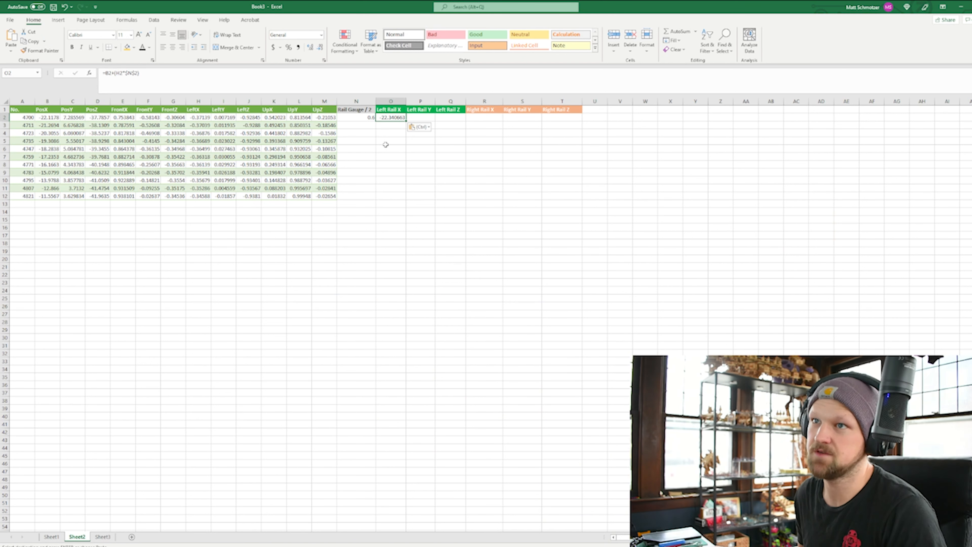
left_click(202, 75)
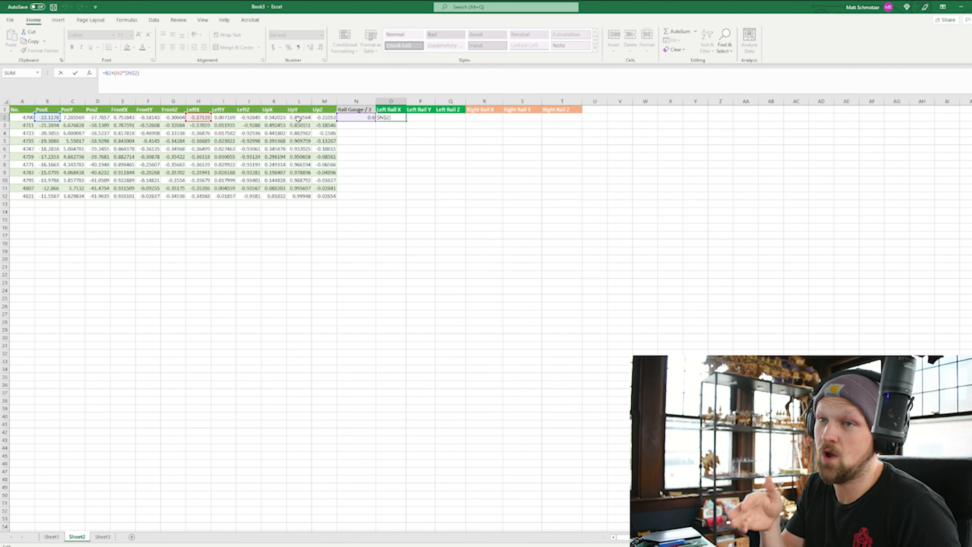
key("Return")
key("Down")
key("Down")
key("Down")
key("Down")
Fill the Left Rail X formula across to Q2 and extend all three Left Rail columns down to row 12
left_click(390, 117)
left_click_drag(406, 121, 463, 120)
left_click(458, 187)
left_click(390, 117)
key("F2")
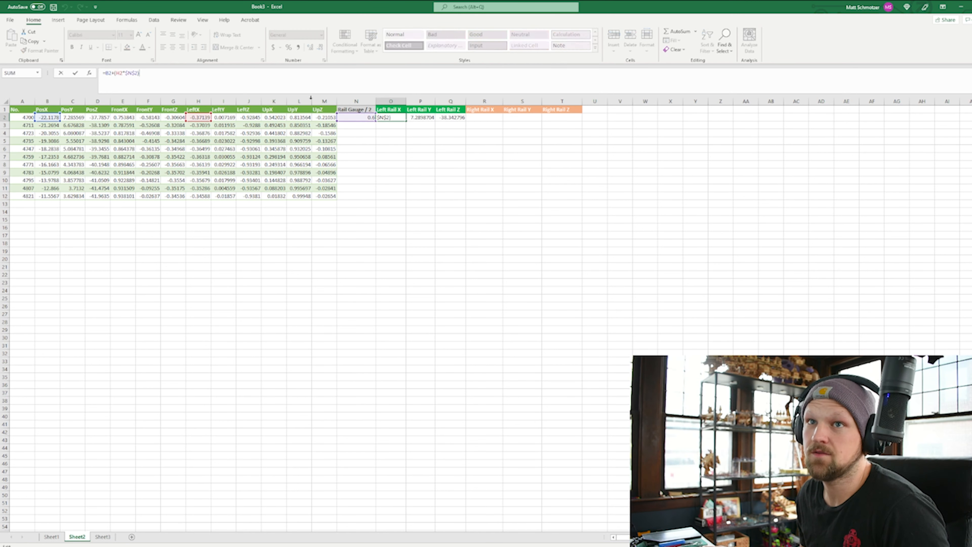
left_click(420, 227)
left_click(453, 157)
left_click_drag(390, 117, 465, 197)
left_click(443, 253)
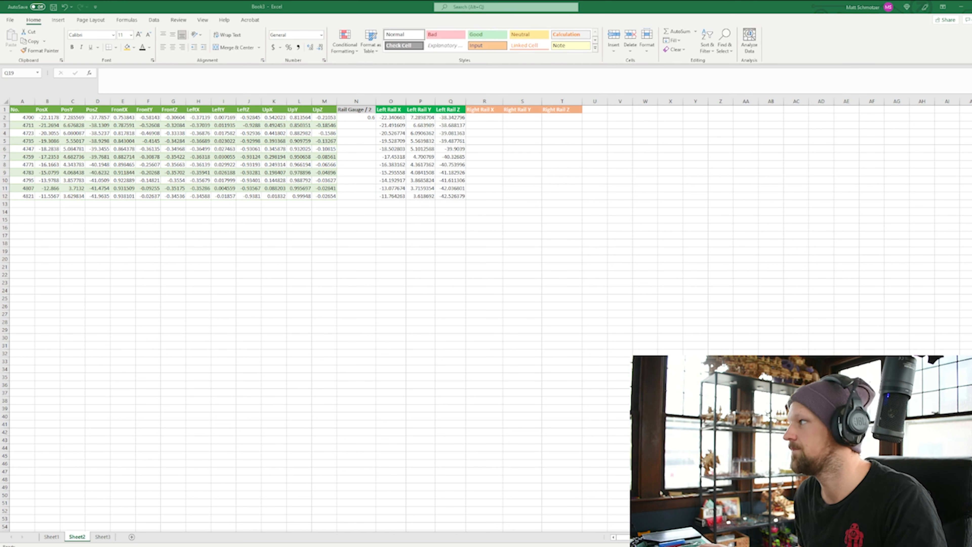
Enter the Right Rail X formula =B2-(H2*$N$2) in R2 and fill it across to T2
left_click(491, 119)
type("=B2-(H2*$N$2)")
left_click(131, 76)
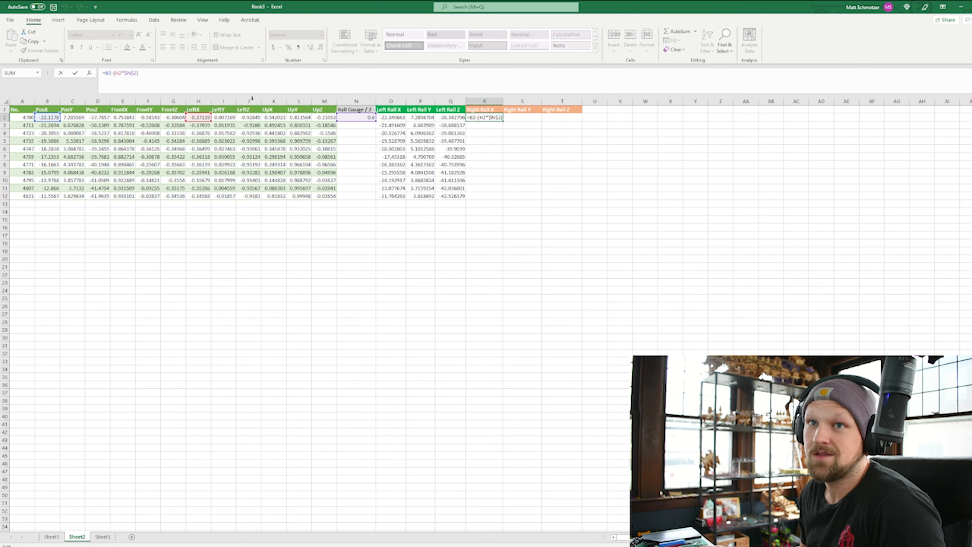
key("Return")
key("Up")
left_click_drag(503, 122, 562, 120)
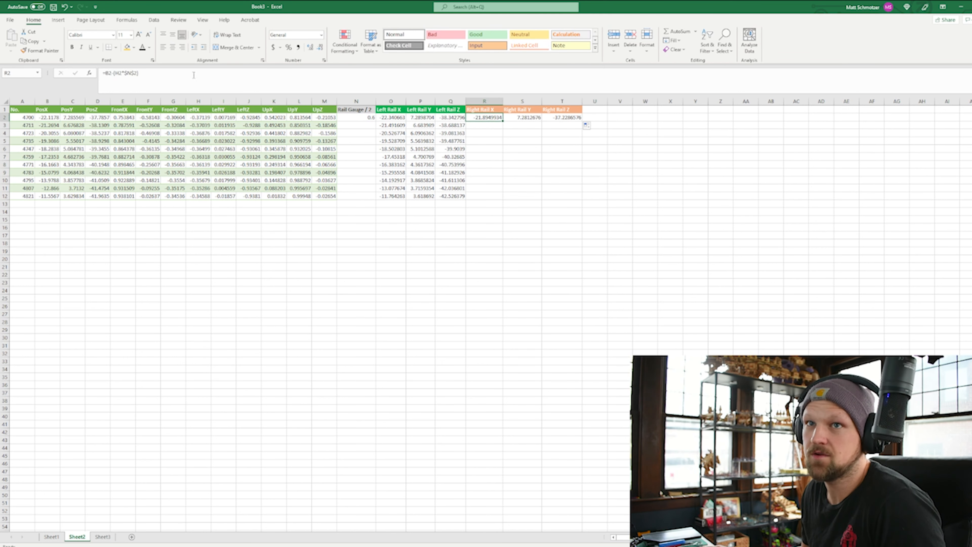
Check the cell references in the Right Rail formulas and fill R2:T2 down to row 12
double_click(484, 117)
double_click(522, 118)
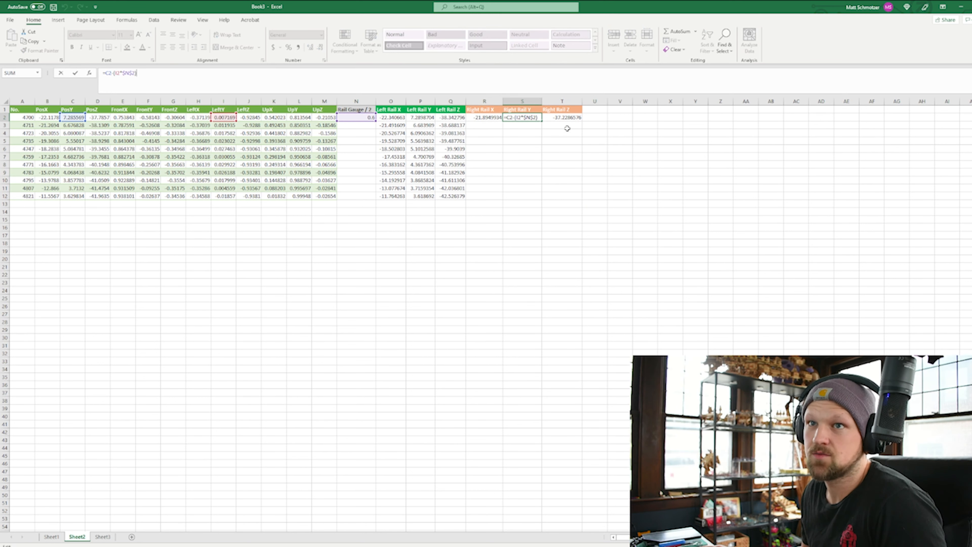
double_click(569, 119)
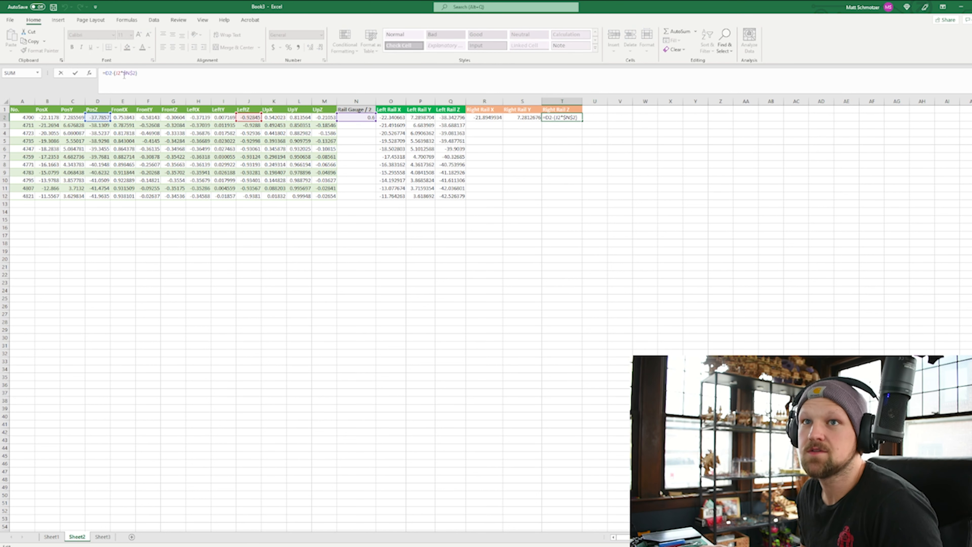
key("Return")
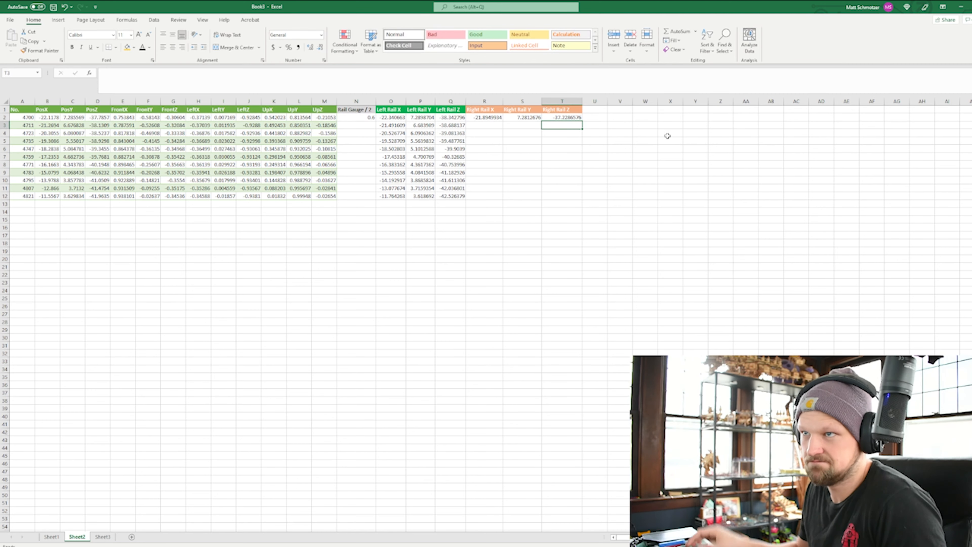
left_click_drag(484, 117, 577, 195)
left_click(670, 274)
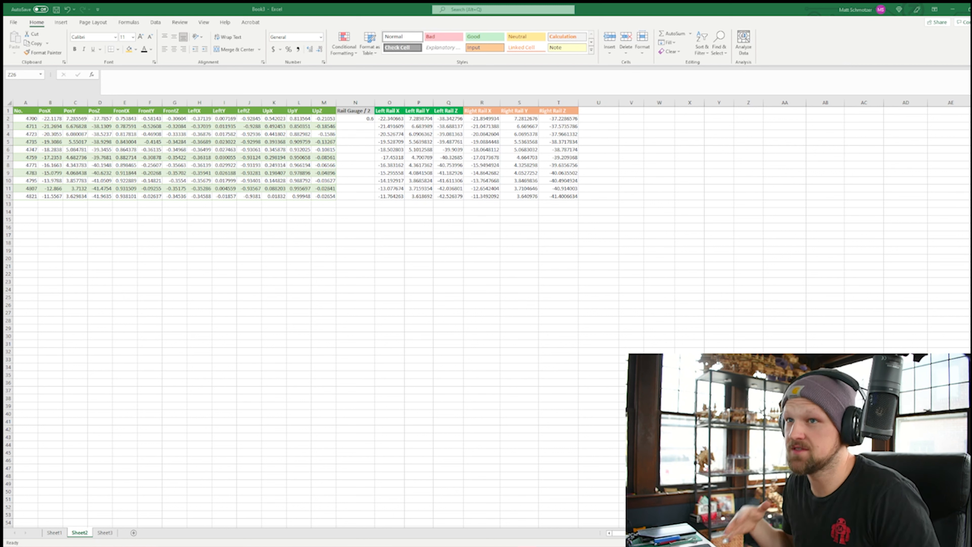
Copy the Spine Dist header from the 4d explain.xlsx workbook into U1 and enter 1 in U2
left_click(607, 332)
left_click(598, 111)
left_click(471, 546)
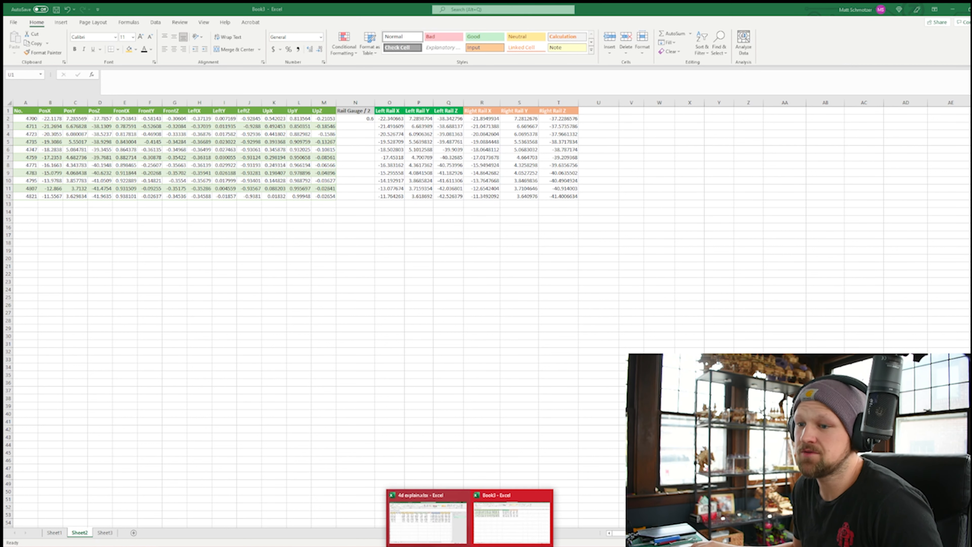
left_click(441, 520)
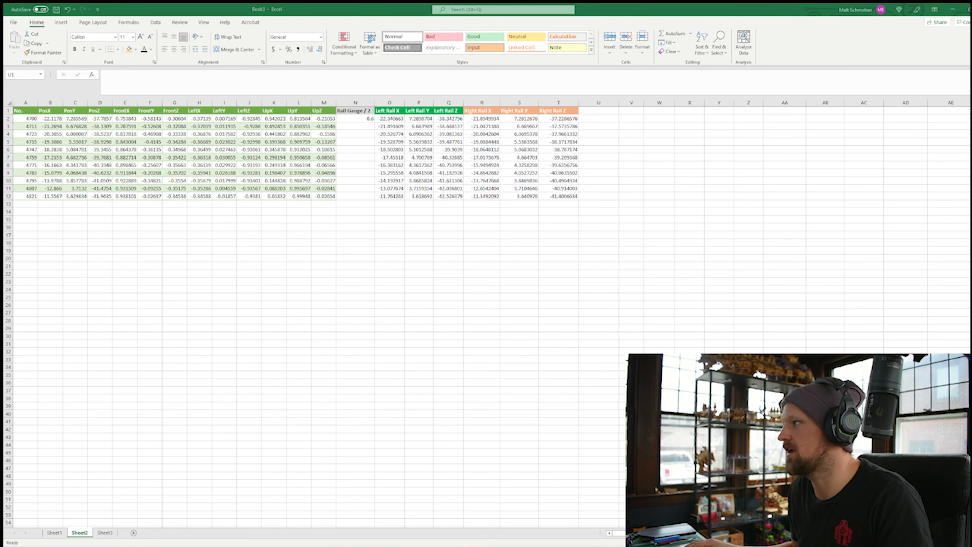
key("ctrl+c")
key("ctrl+v")
left_click(631, 236)
left_click(603, 112)
left_click(601, 118)
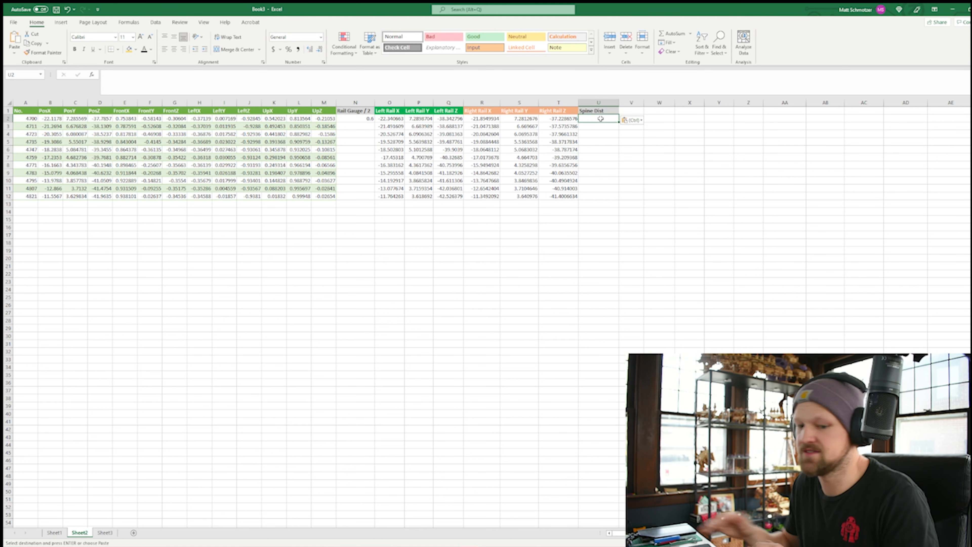
type("1")
left_click(621, 225)
Switch to the PowerPoint slide, examine the spine offset in the track diagram, and return to the Excel workbook
left_click(503, 546)
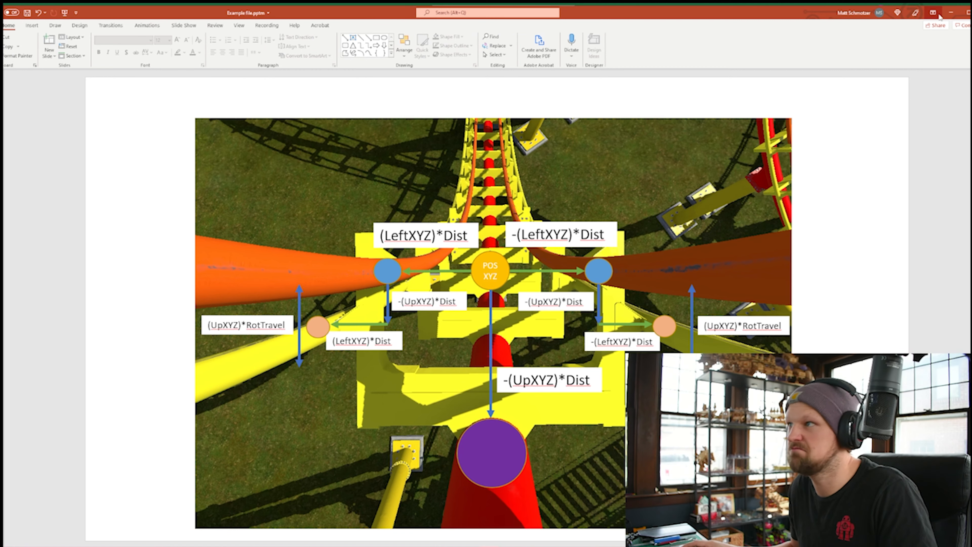
left_click(950, 14)
left_click(657, 278)
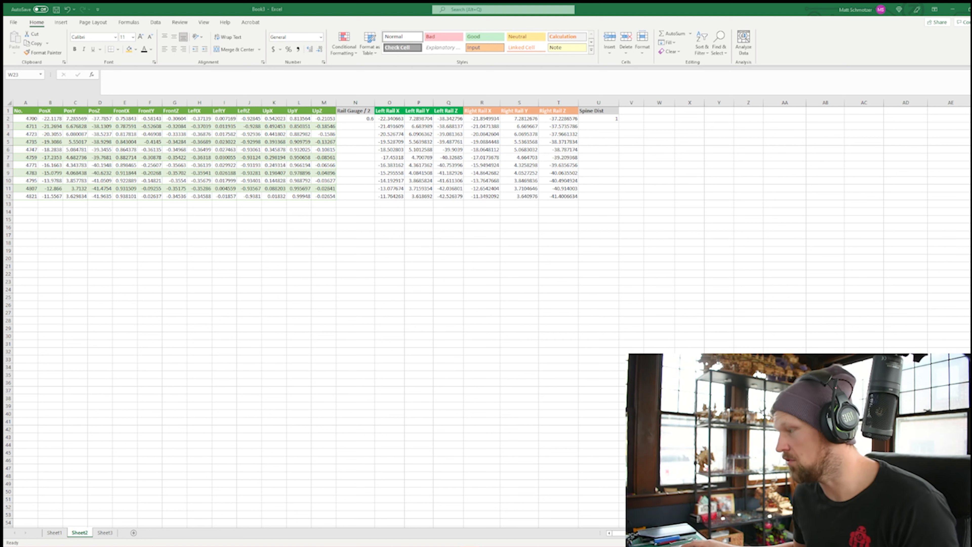
Paste the Spine X, Spine Y and Spine Z headers into V1:X1 and autofit column V
left_click(631, 111)
key("ctrl+v")
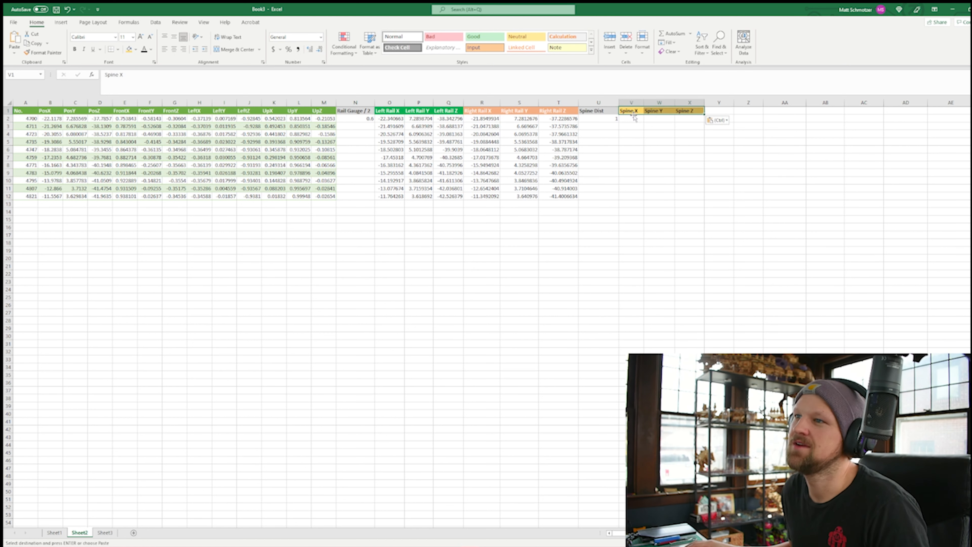
double_click(644, 102)
left_click(659, 195)
left_click(773, 204)
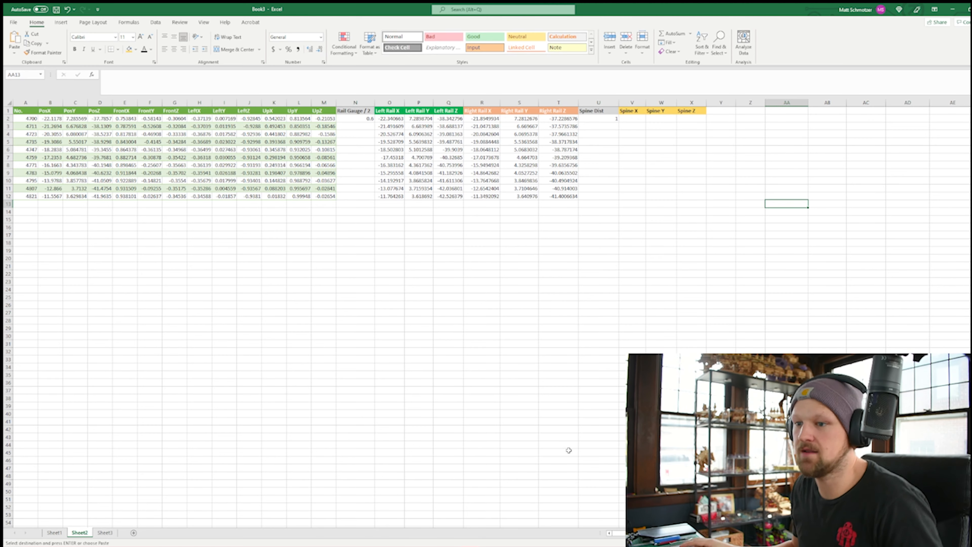
Consult the -(UpXYZ)*Dist label on the PowerPoint slide and enter the Spine X formula =B2-(K2*$U$2) in V2 of the Excel sheet
key("alt+Tab")
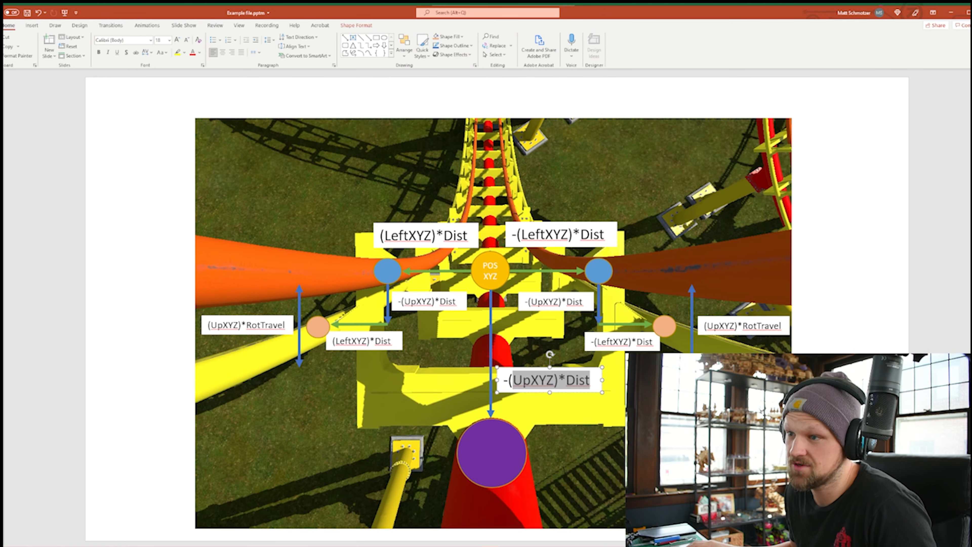
left_click(578, 381)
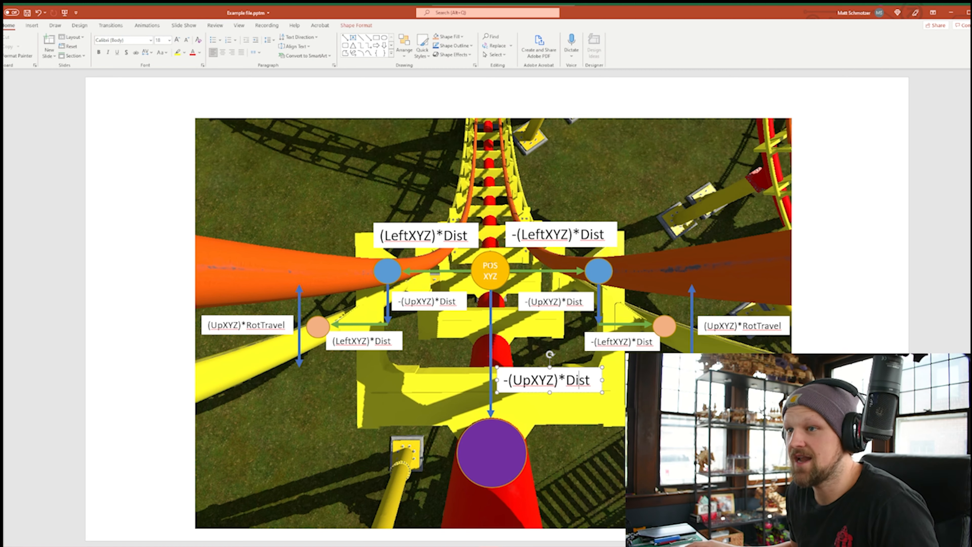
key("alt+Tab")
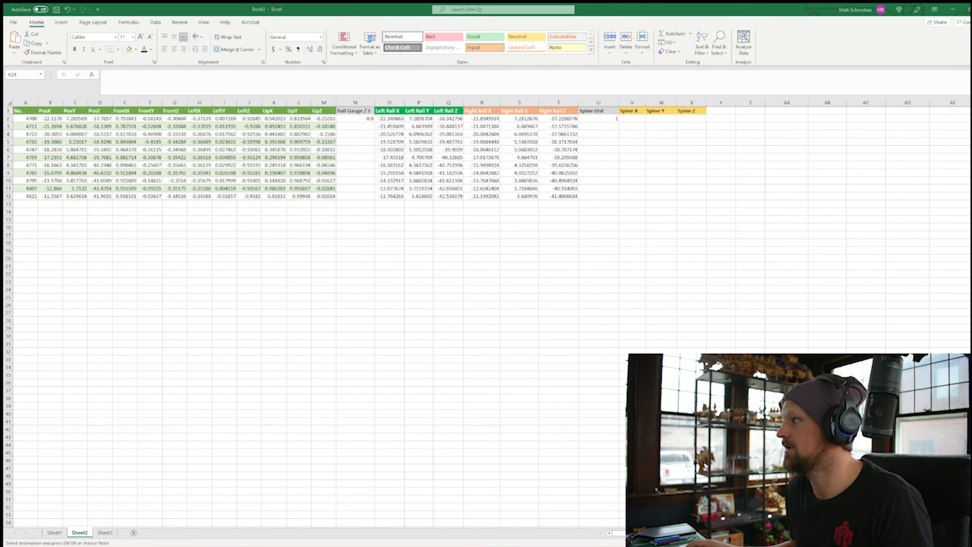
left_click(631, 119)
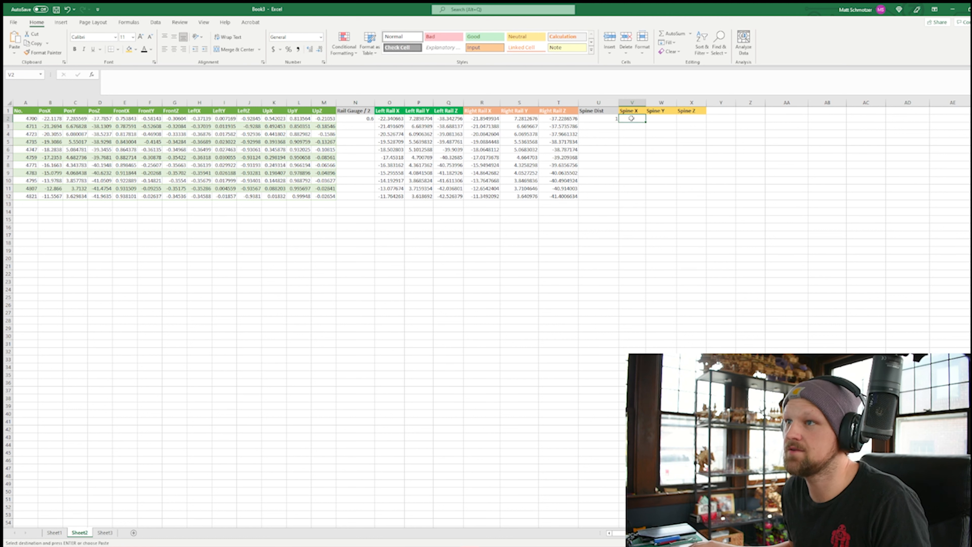
left_click(577, 87)
key("ctrl+v")
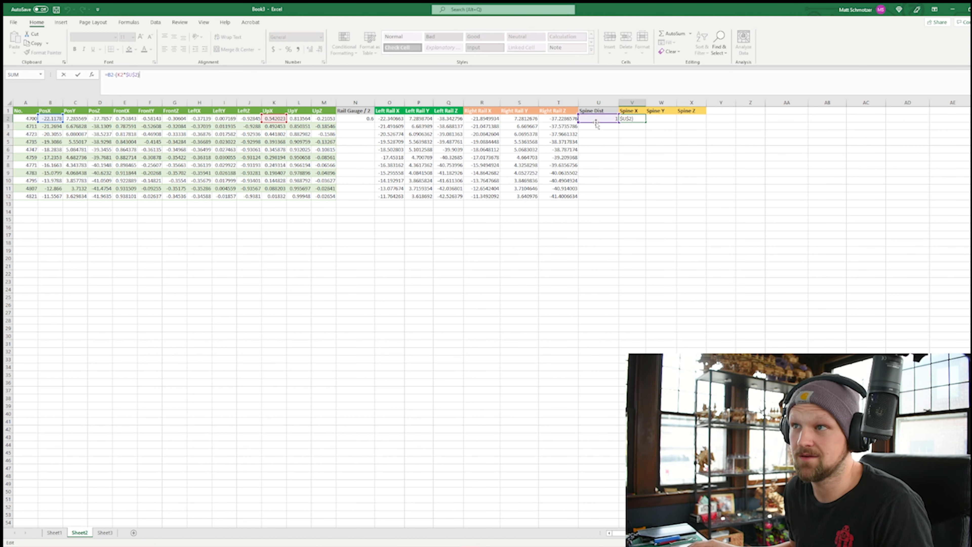
key("Return")
Fill the Spine X formula across to X2, check its references, and extend the three Spine columns down to row 12
left_click(633, 119)
left_click_drag(646, 123, 705, 122)
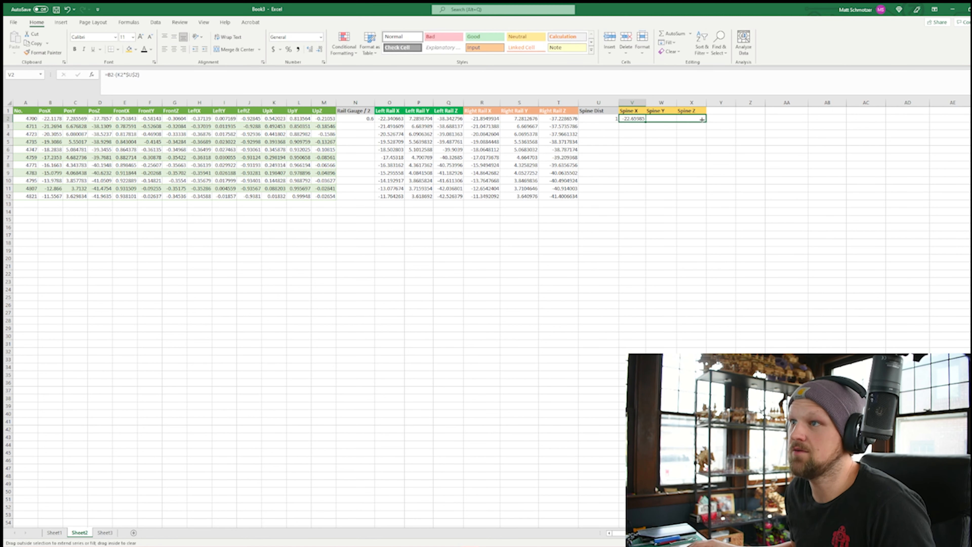
left_click(661, 119)
left_click(315, 89)
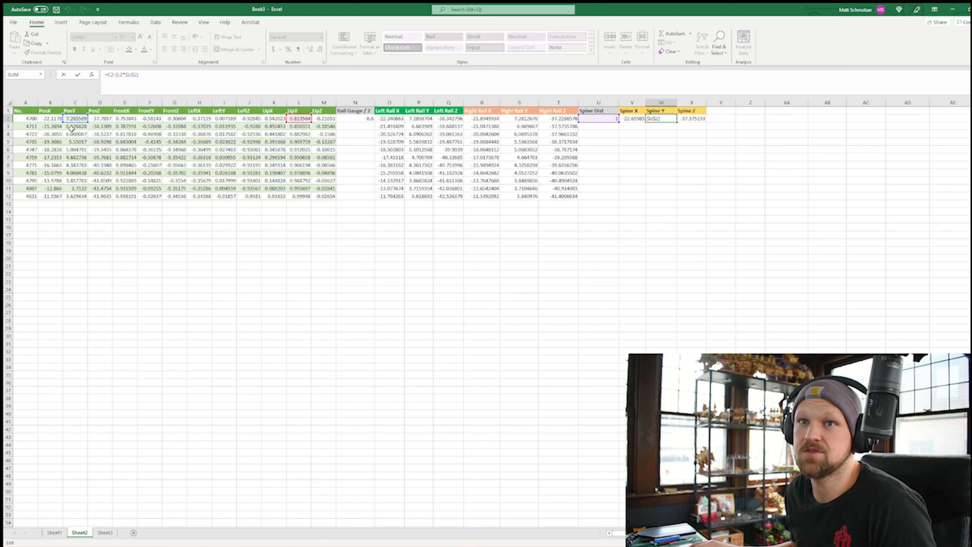
left_click(691, 219)
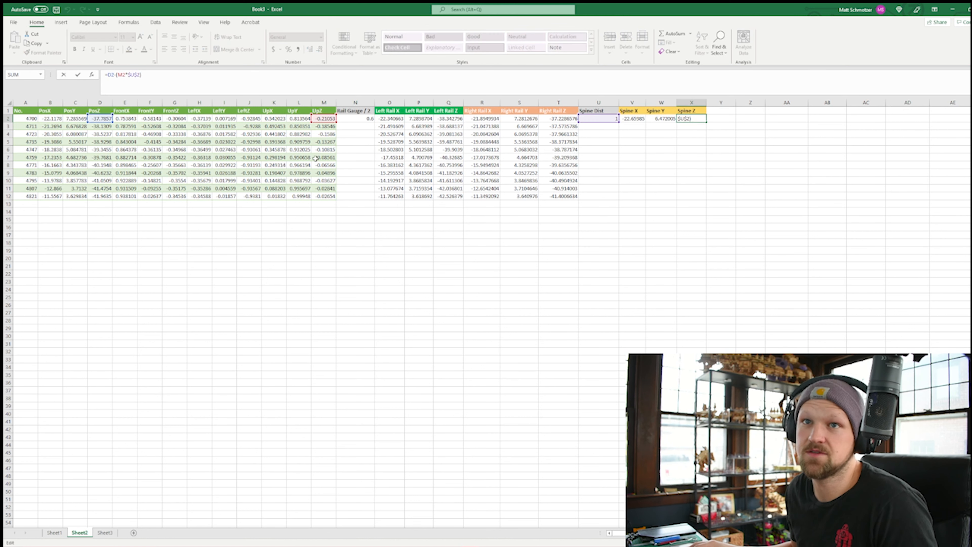
left_click_drag(635, 119, 699, 200)
left_click(700, 242)
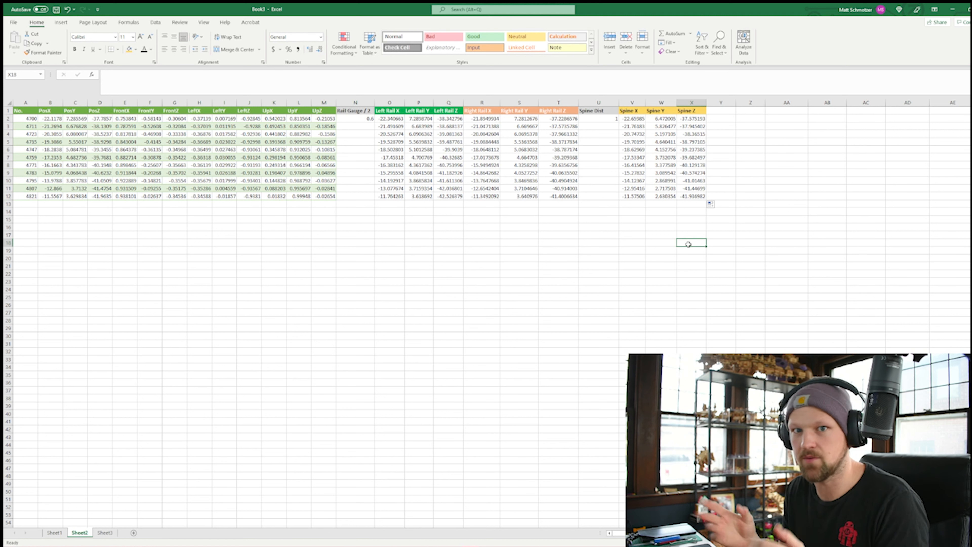
scroll(314, 314, "right", 3)
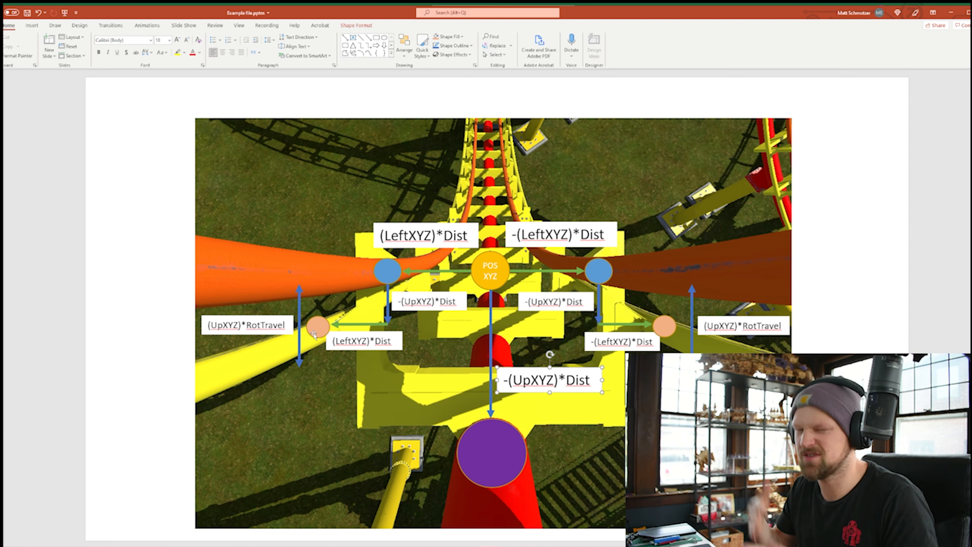
Return to the Excel workbook and paste the UpDist and LeftDist headers into Y1:Z1
left_click(951, 13)
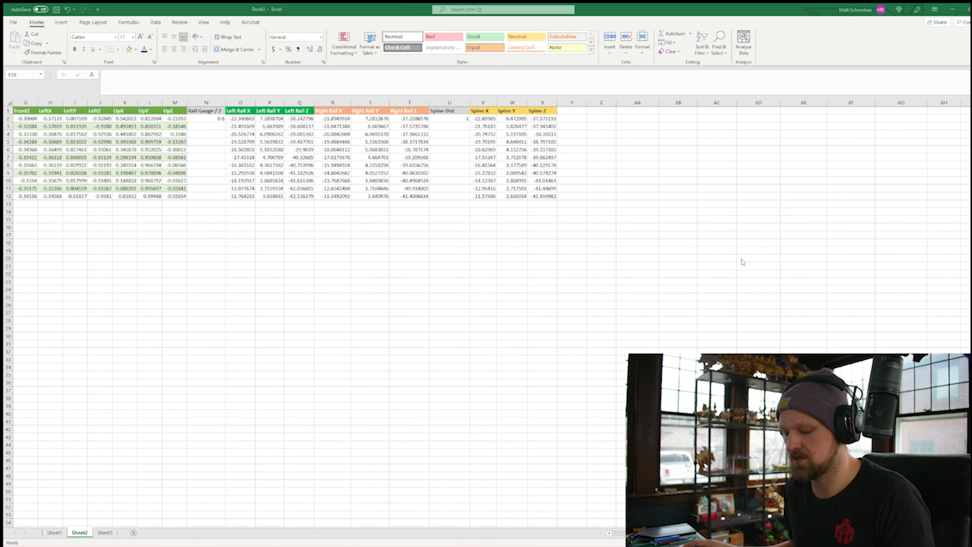
left_click(572, 111)
key("ctrl+v")
left_click(595, 148)
Consult the distance terms in the -(UpXYZ)*Dist and (LeftXYZ)*Dist labels on the PowerPoint slide, and return to the Excel workbook
left_click(469, 546)
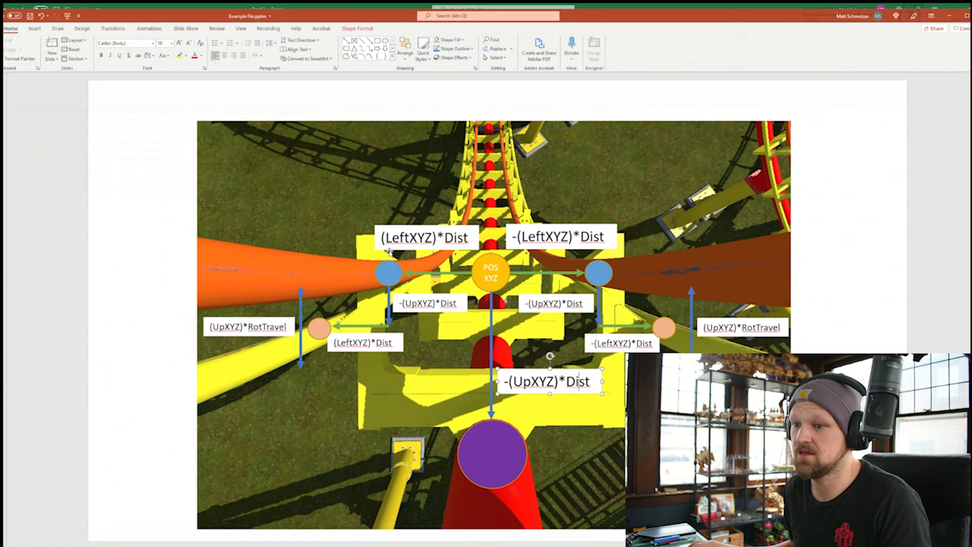
double_click(446, 301)
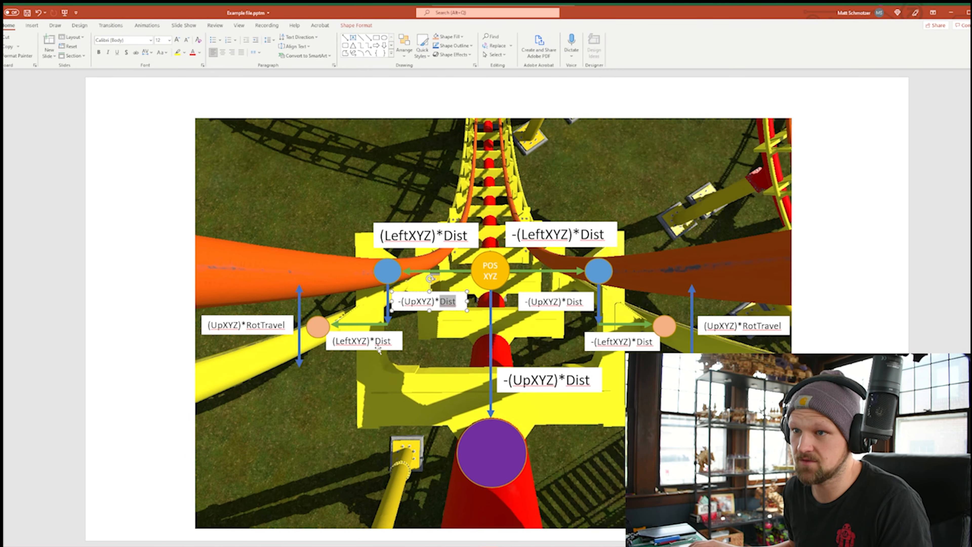
double_click(383, 341)
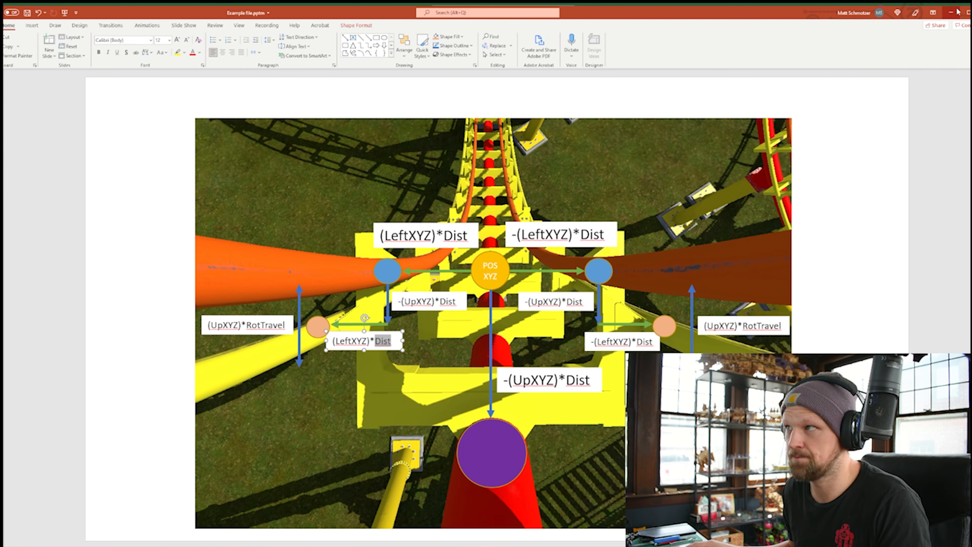
left_click(951, 12)
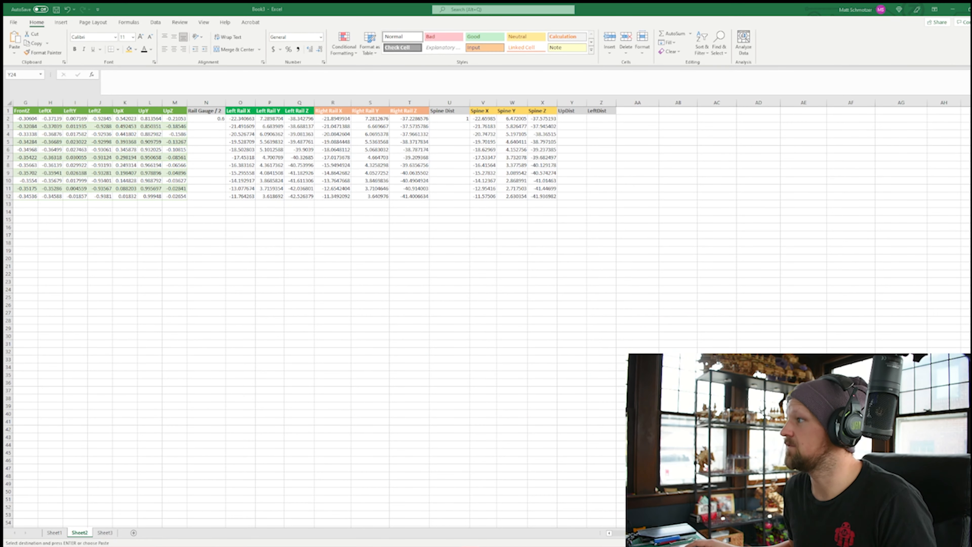
Paste 0.8 as UpDist in Y2 and 0.35 as LeftDist in Z2
left_click(572, 118)
key("ctrl+v")
left_click(602, 211)
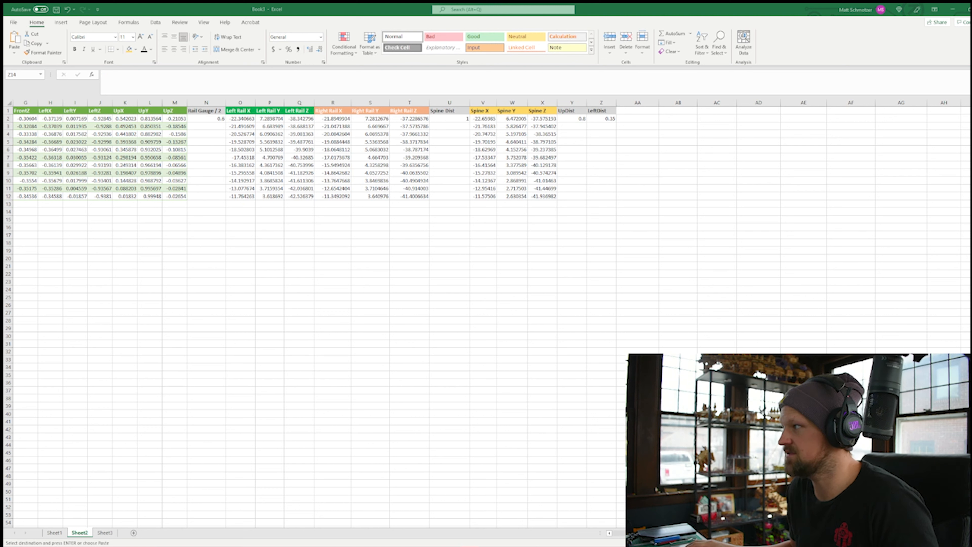
Paste the NomSpin Left X, Y and Z headers into AA1:AC1 and the NomSpin Right X, Y and Z headers into AD1:AF1
left_click(637, 111)
key("ctrl+v")
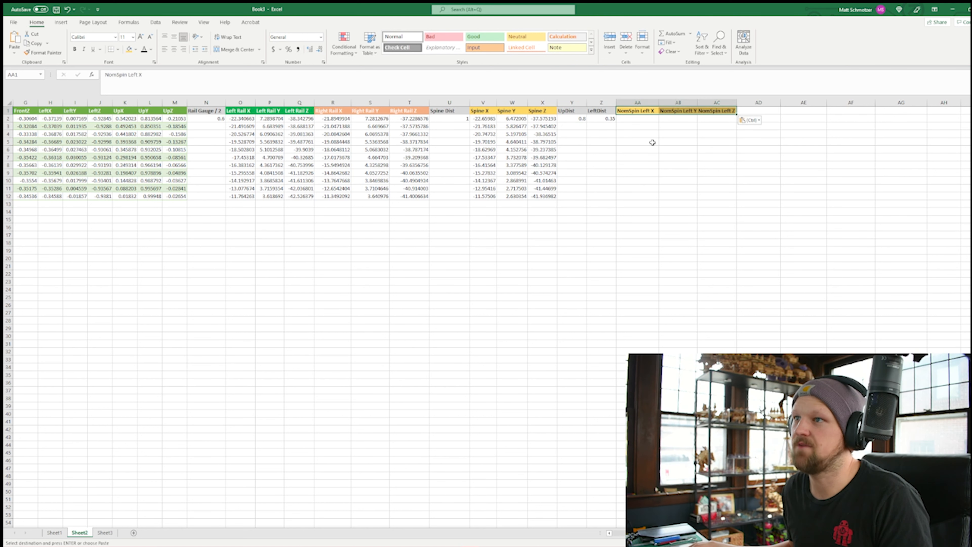
left_click(666, 134)
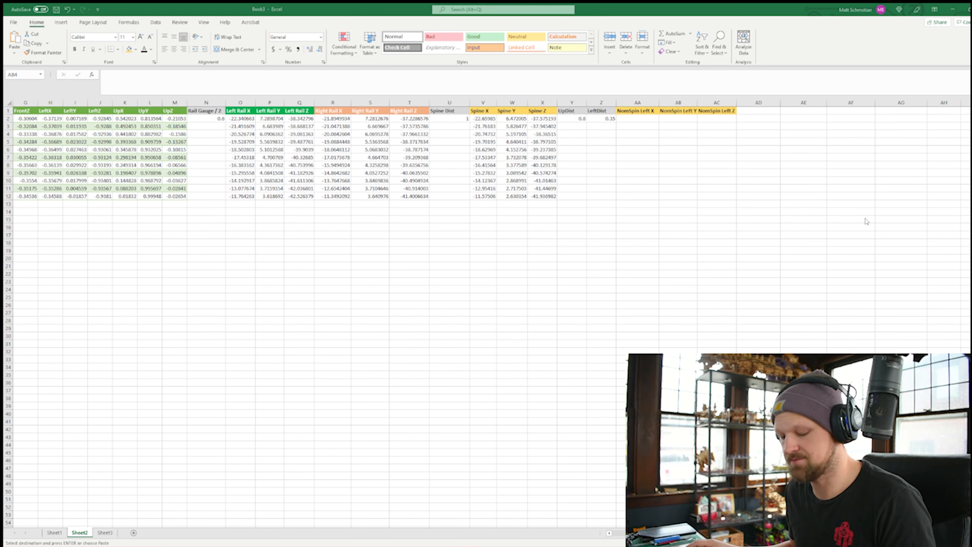
left_click(758, 111)
key("ctrl+v")
left_click(758, 321)
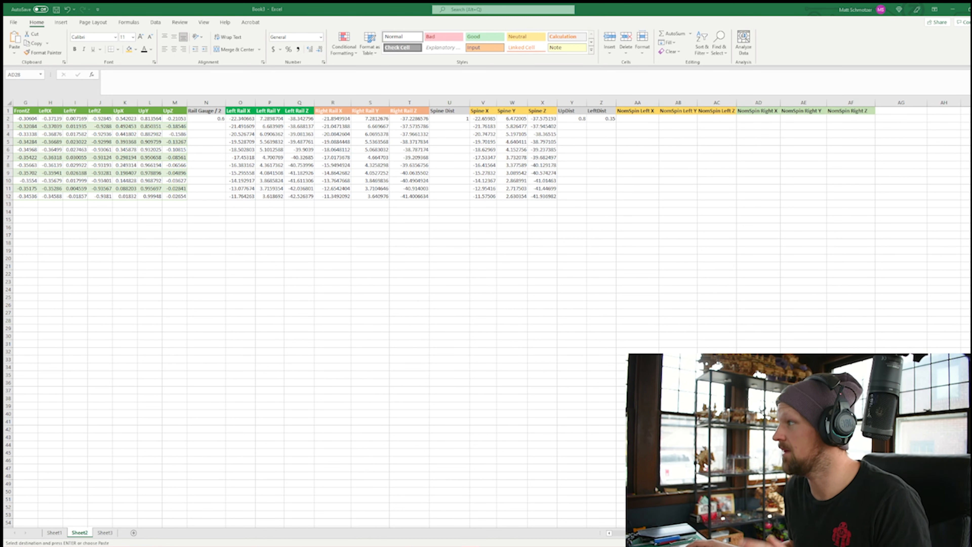
Enter the NomSpin Left X formula =O2-(K2*$Y$2)+(H2*$Z$2) in AA2 and check its references
left_click(637, 118)
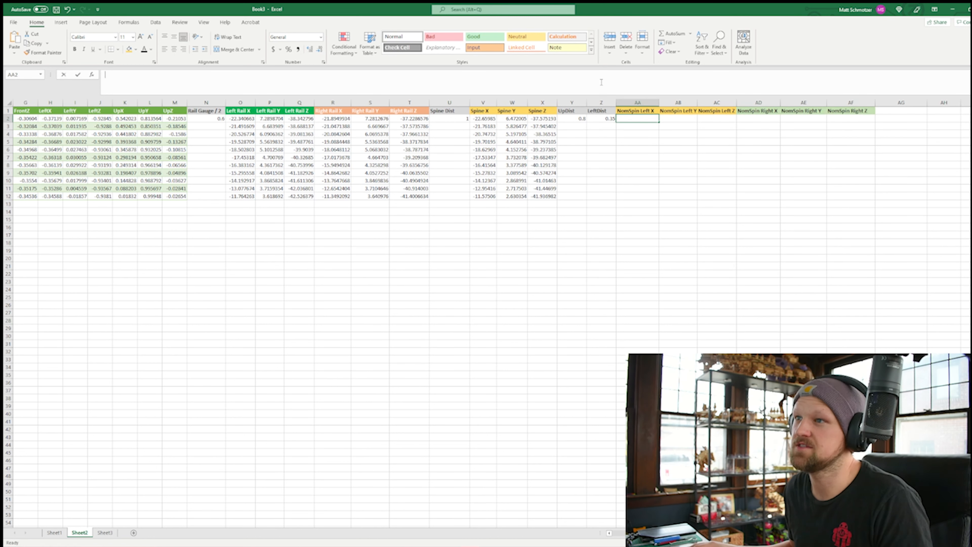
left_click(561, 90)
key("Escape")
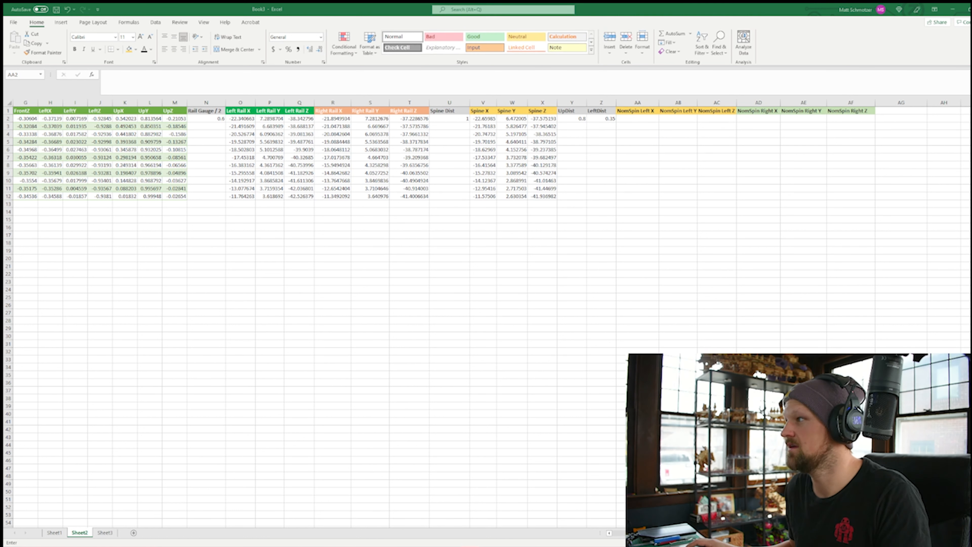
left_click(631, 118)
type("=O2-(K2*$Y$2)+(H2*$Z$2)")
left_click(266, 92)
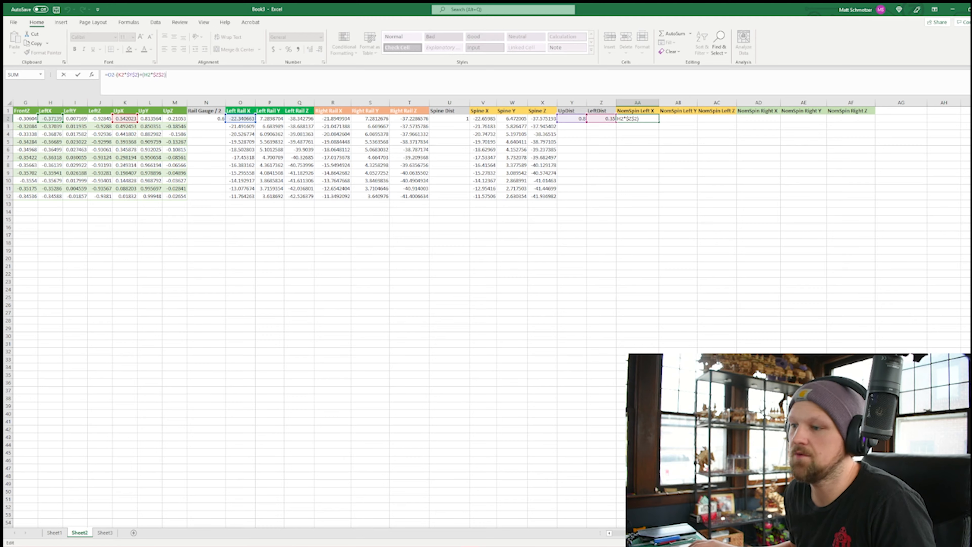
scroll(306, 268, "left", 3)
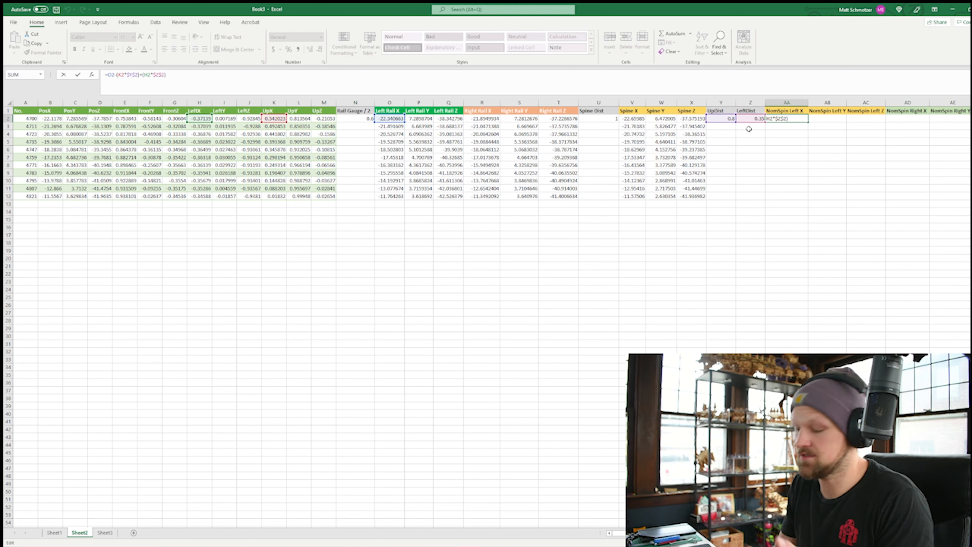
key("Return")
Fill the NomSpin Left X formula across to AC2 and check the cell references in AB2 and AC2
left_click(804, 119)
left_click_drag(808, 122, 865, 125)
left_click(855, 148)
left_click(838, 119)
left_click(581, 82)
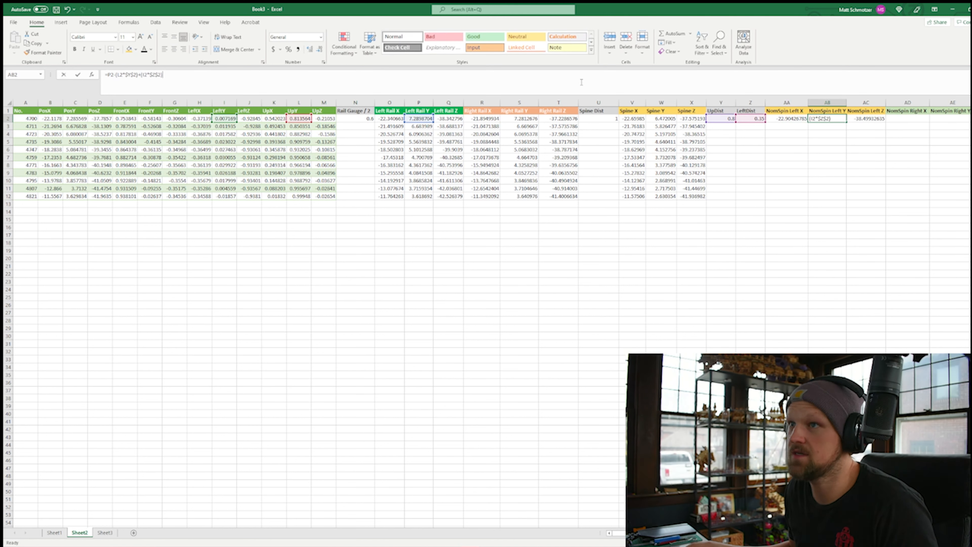
left_click(876, 197)
left_click(871, 118)
left_click(484, 84)
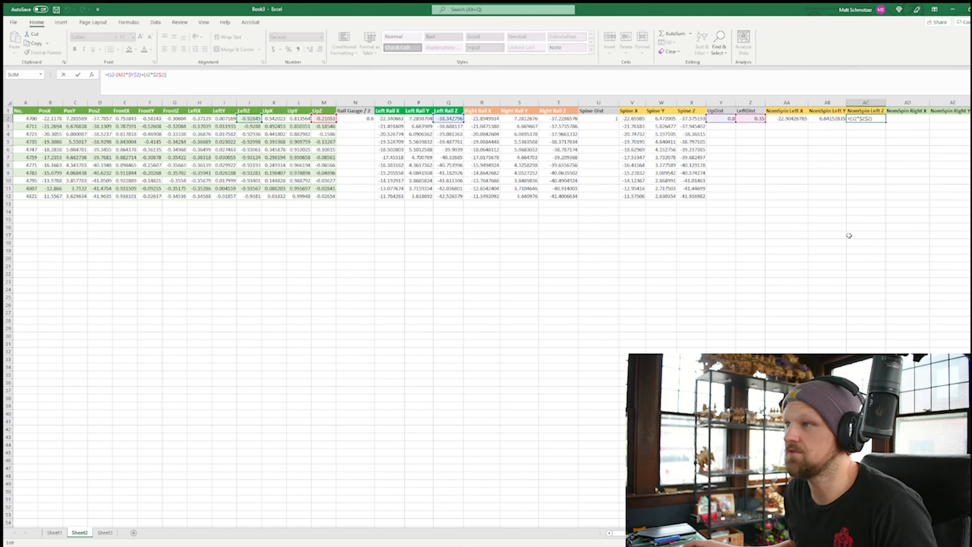
left_click(865, 229)
Extend the three NomSpin Left columns down to row 12 and check the formula in AB12
left_click_drag(784, 118, 883, 195)
left_click(786, 196)
left_click(828, 196)
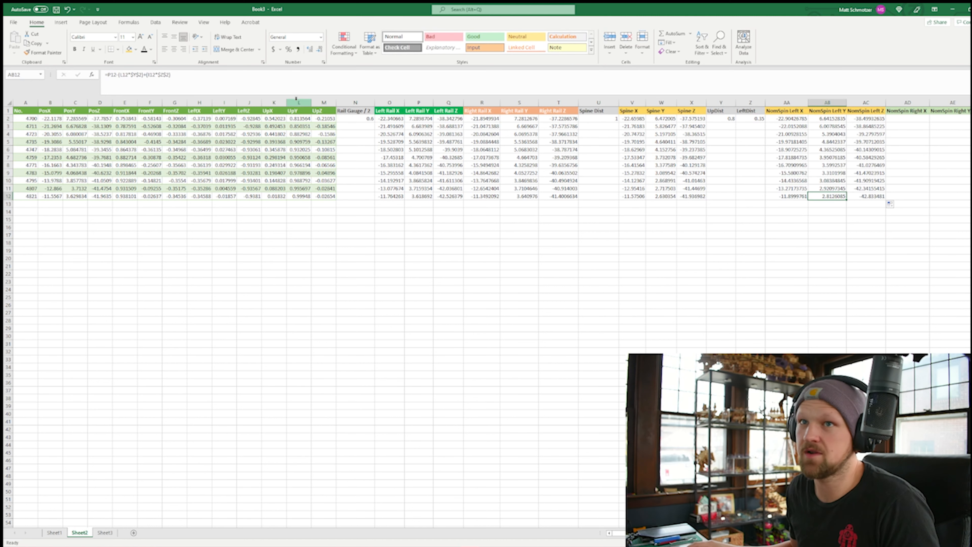
key("F2")
left_click(750, 242)
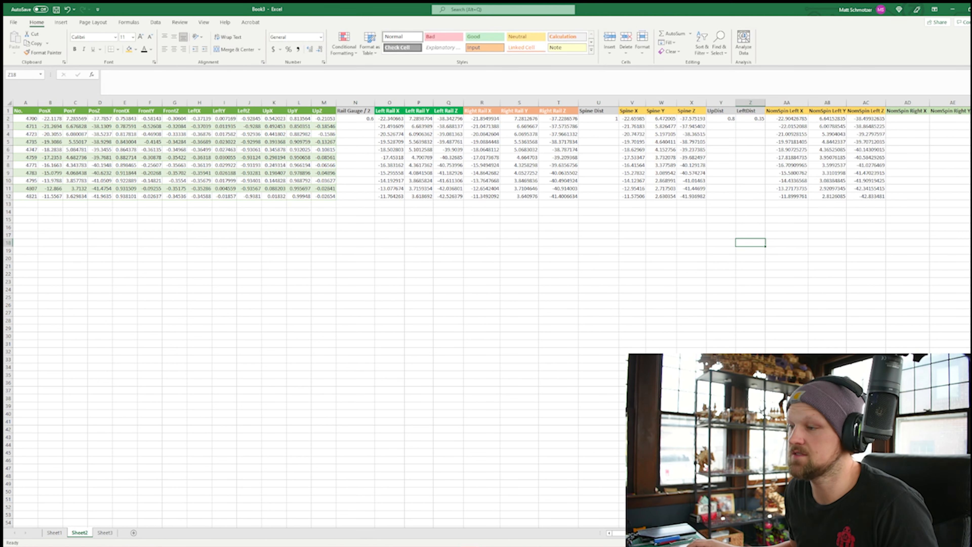
Enter the NomSpin Right X formula =R2-(K2*$Y$2)-(H2*$Z$2) in AD2 and check its references
scroll(486, 306, "right", 1)
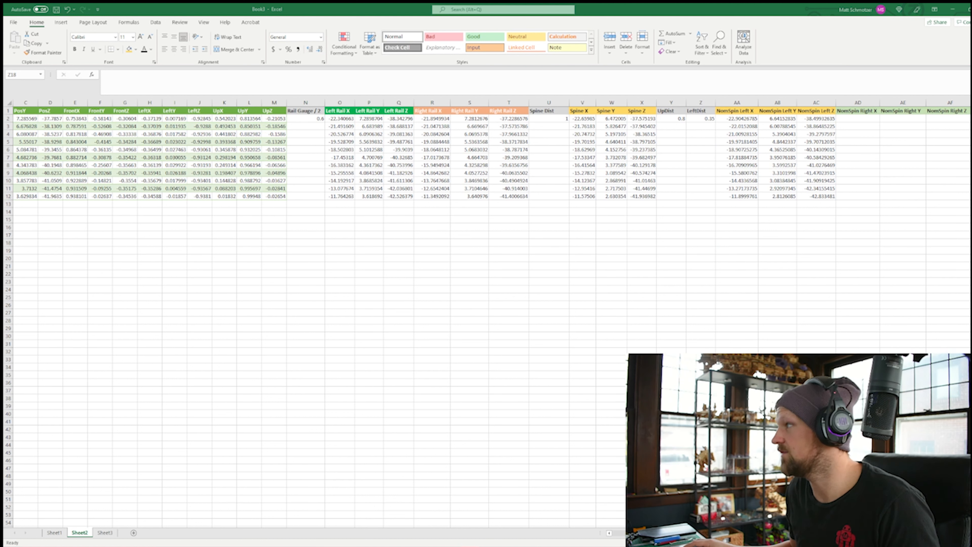
left_click(858, 119)
type("=R2-(K2*$Y$2)-(H2*$Z$2)")
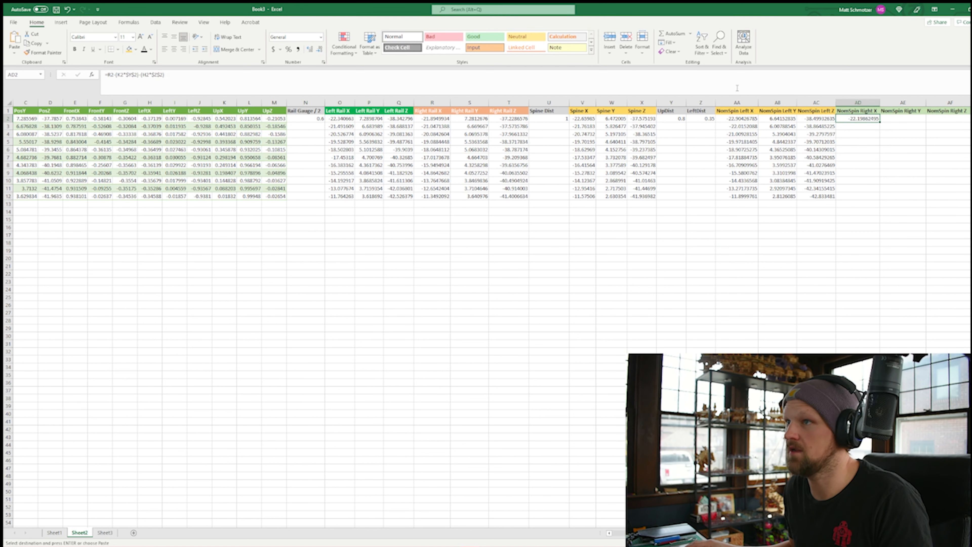
left_click(262, 89)
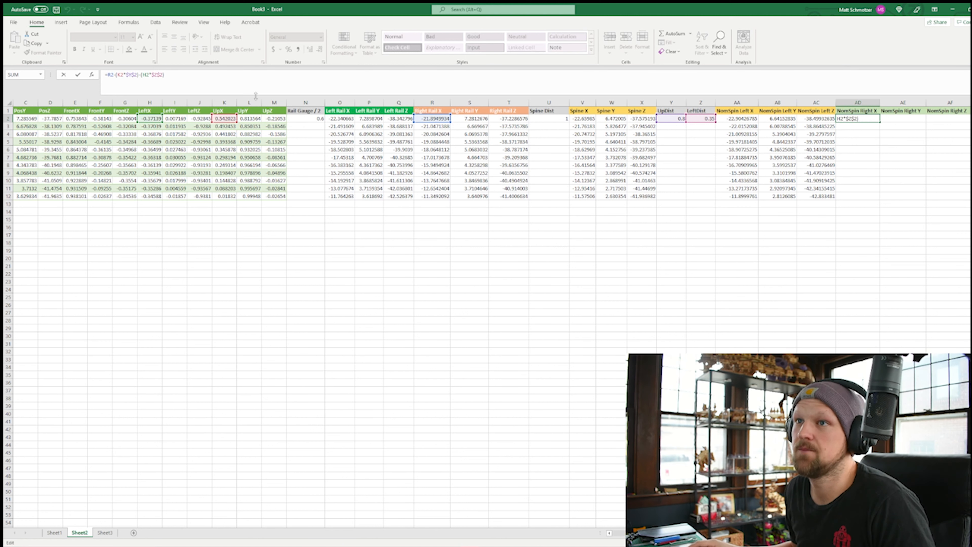
key("Return")
left_click(834, 245)
Fill the NomSpin Right X formula across to AF2 and down to row 12
left_click(868, 119)
left_click_drag(881, 122, 965, 199)
left_click(949, 165)
left_click_drag(858, 305, 857, 313)
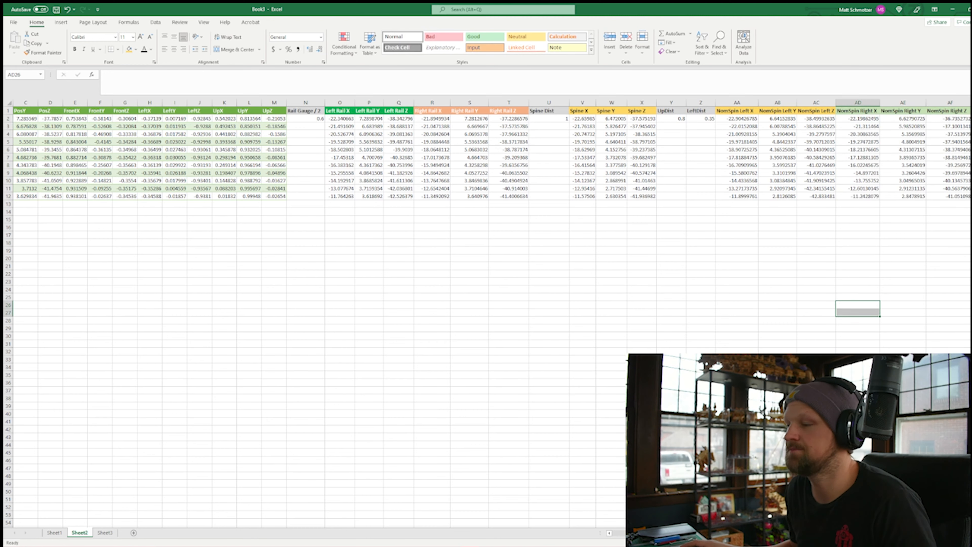
Switch to the PowerPoint slide, undo and redo the (UpXYZ)*RotTravel annotations to examine them, and return to the Excel workbook
scroll(486, 269, "right", 5)
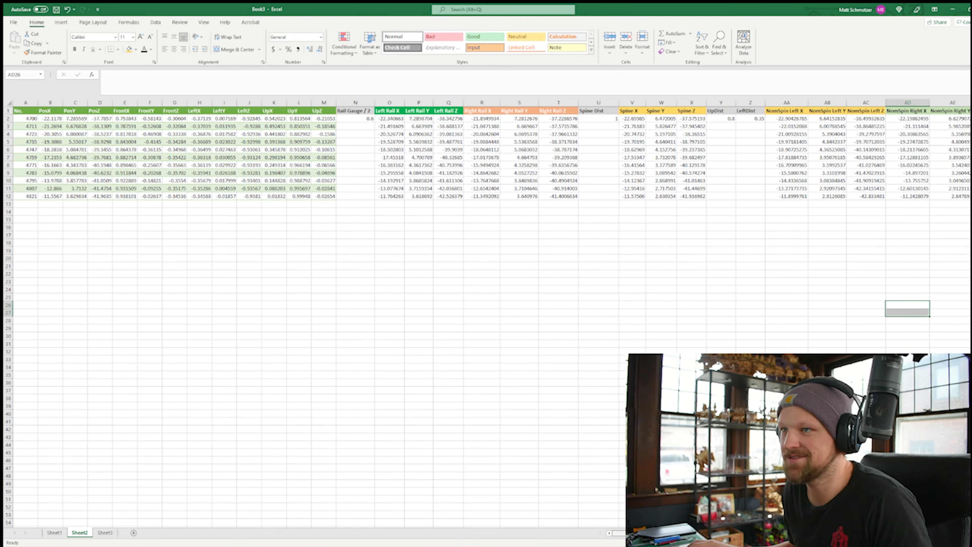
scroll(486, 268, "right", 3)
left_click_drag(809, 366, 803, 360)
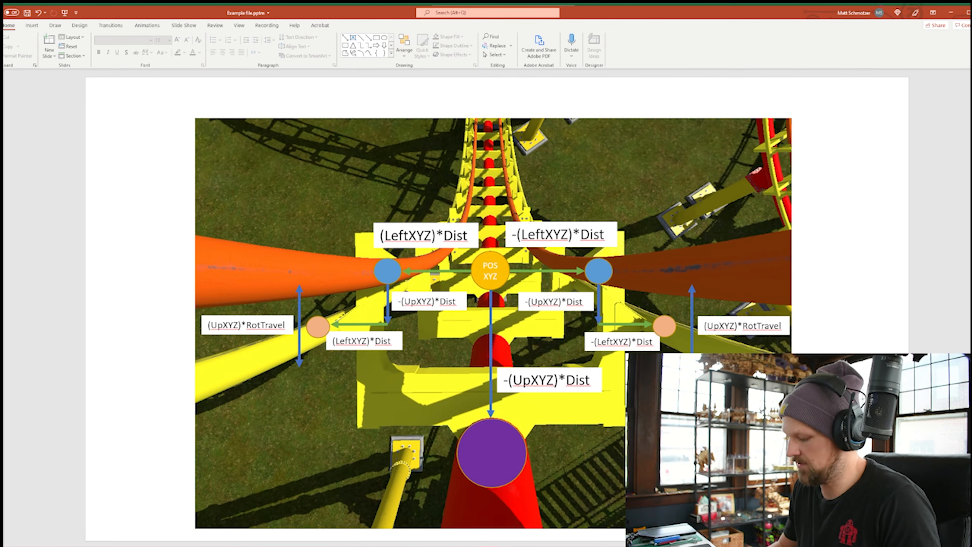
key("ctrl+z")
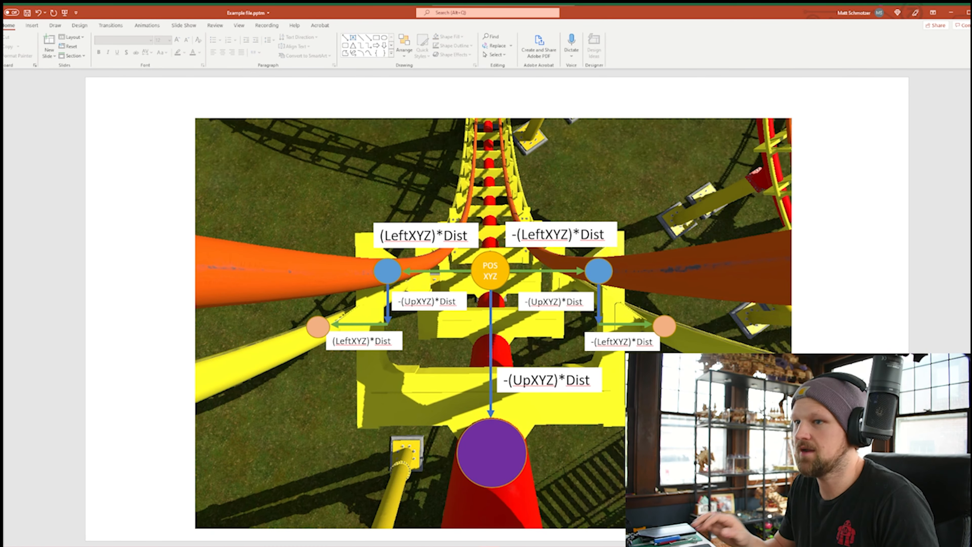
key("ctrl+y")
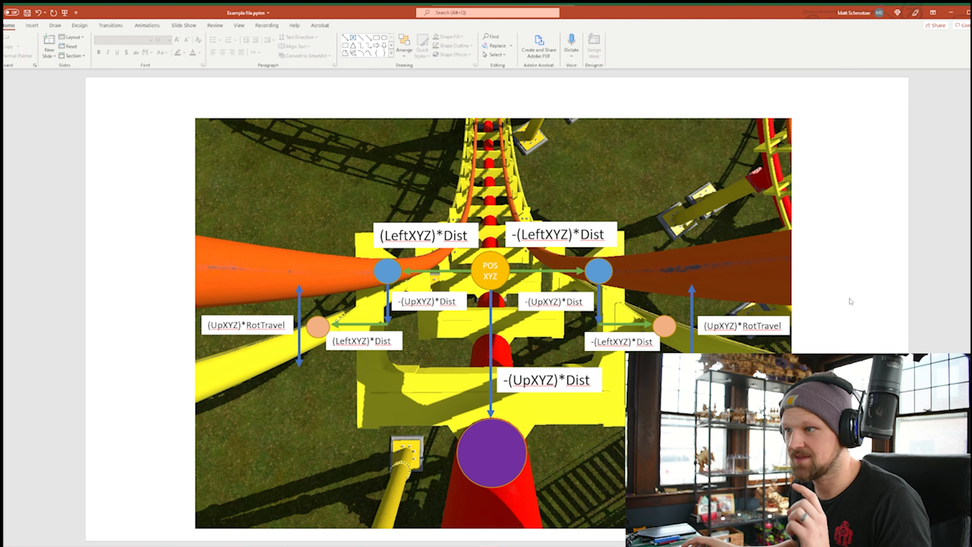
key("alt+Tab")
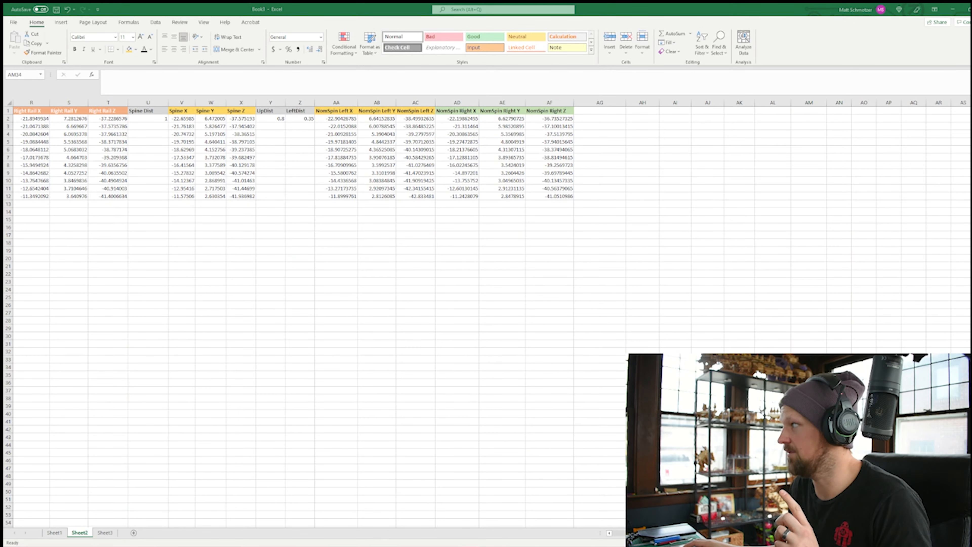
Add the RACK POS header in AG1, beside the NomSpin Right Z column
left_click(600, 111)
type("RACK POS")
left_click(600, 177)
left_click(591, 118)
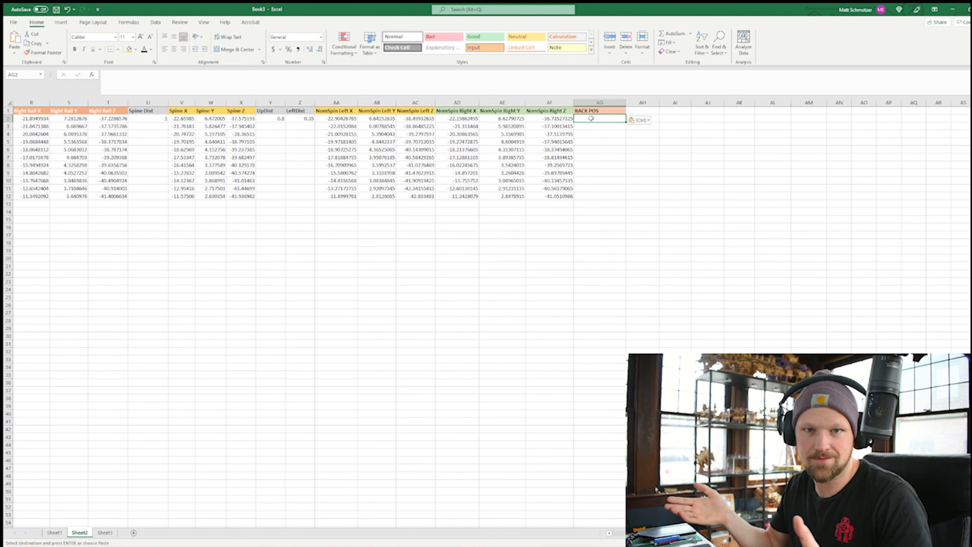
left_click(739, 289)
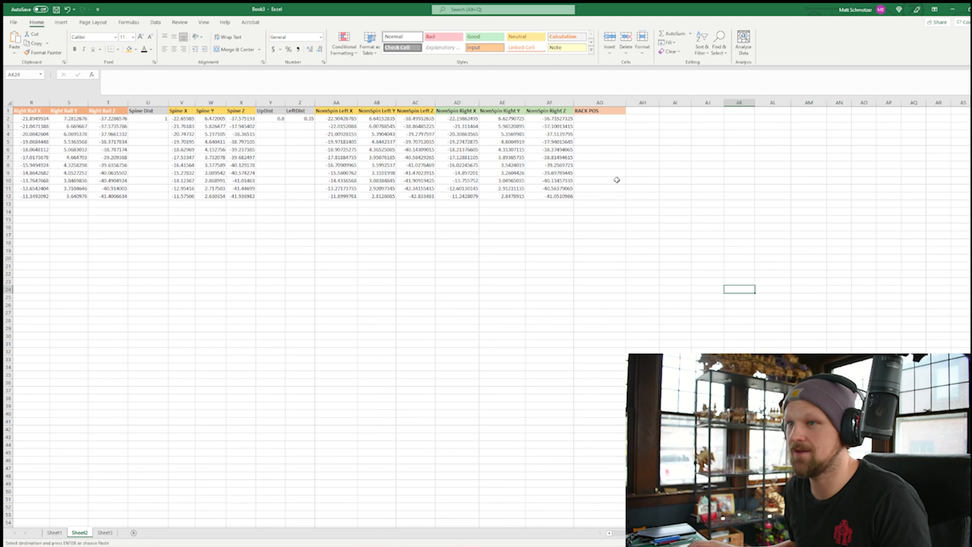
Fill AG2:AG12 with rack positions from 0 to 0.5 in increments of 0.05
left_click(617, 118)
type("0 0.05 0.1 0.15 0.2 0.25 0.3 0.35 0.4 0.45 0.5")
left_click(704, 219)
left_click_drag(621, 120, 615, 198)
left_click_drag(726, 188, 724, 188)
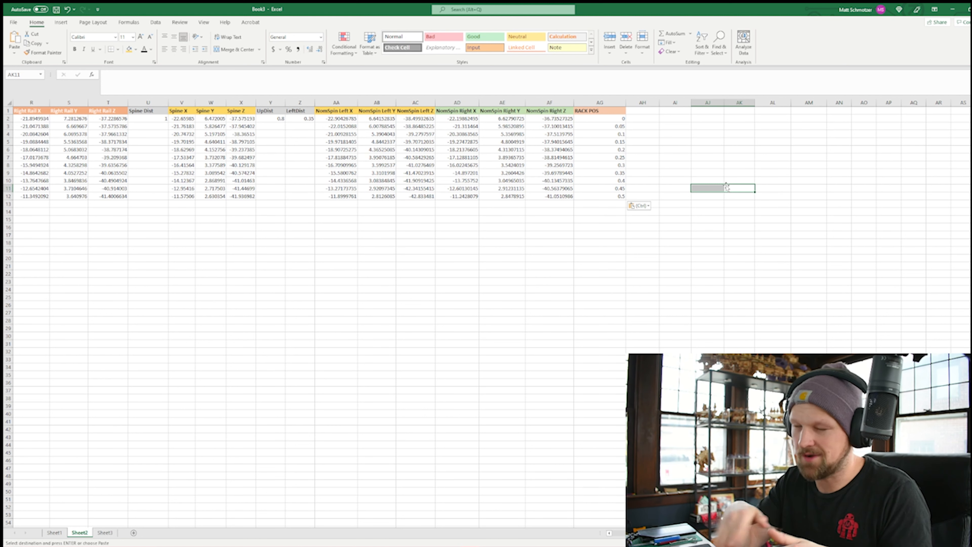
Examine the progression of the RACK POS values in AG2:AG12
left_click(614, 127)
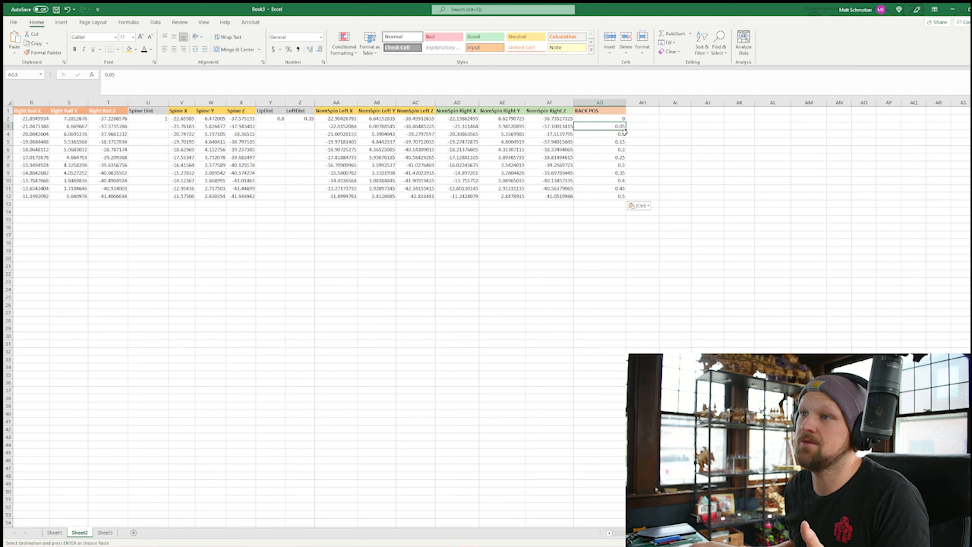
left_click(621, 135)
left_click(616, 150)
left_click(620, 196)
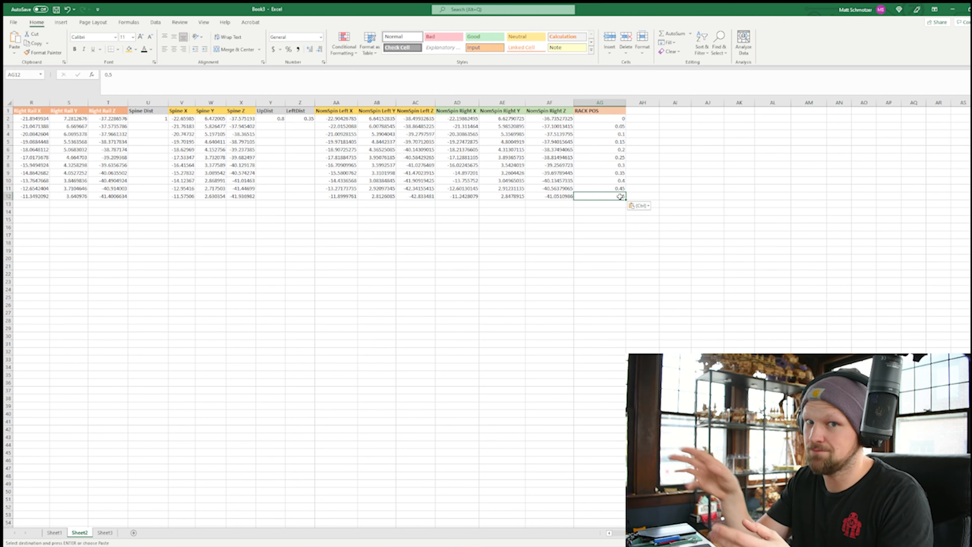
left_click(739, 211)
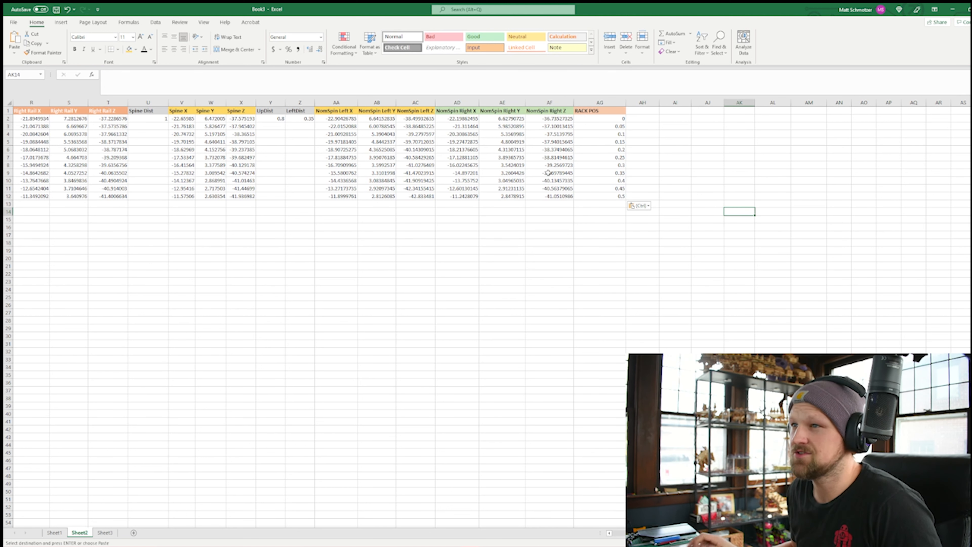
left_click_drag(591, 118, 588, 199)
left_click(592, 295)
left_click(614, 191)
left_click(613, 196)
left_click(614, 235)
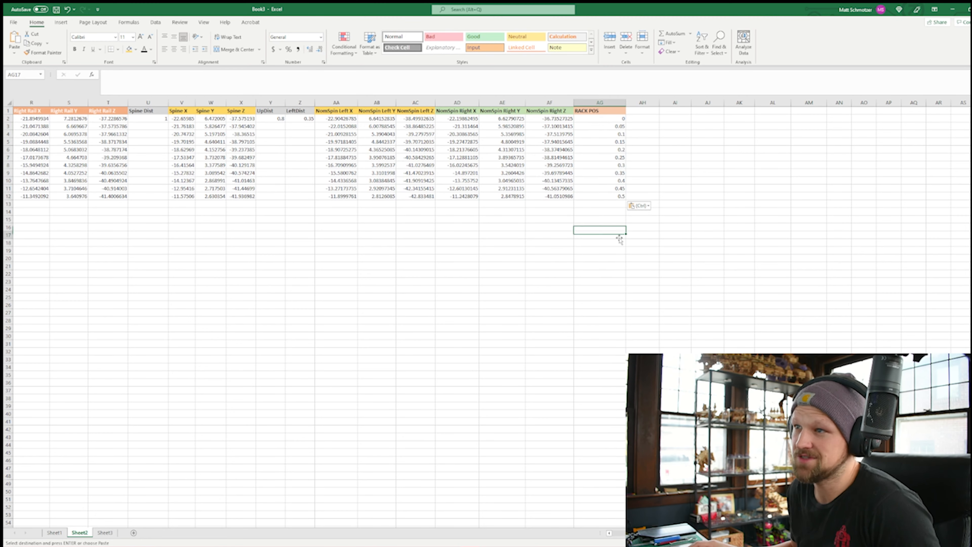
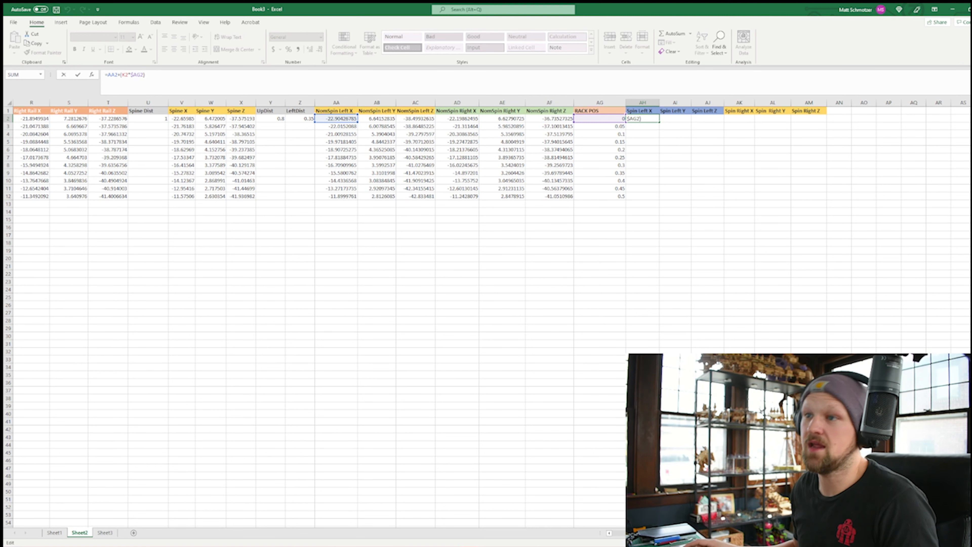
Enter =AA2+(K2*$AG2) as the Spin Left X formula in AH2 and fill it across to AJ2
left_click(609, 533)
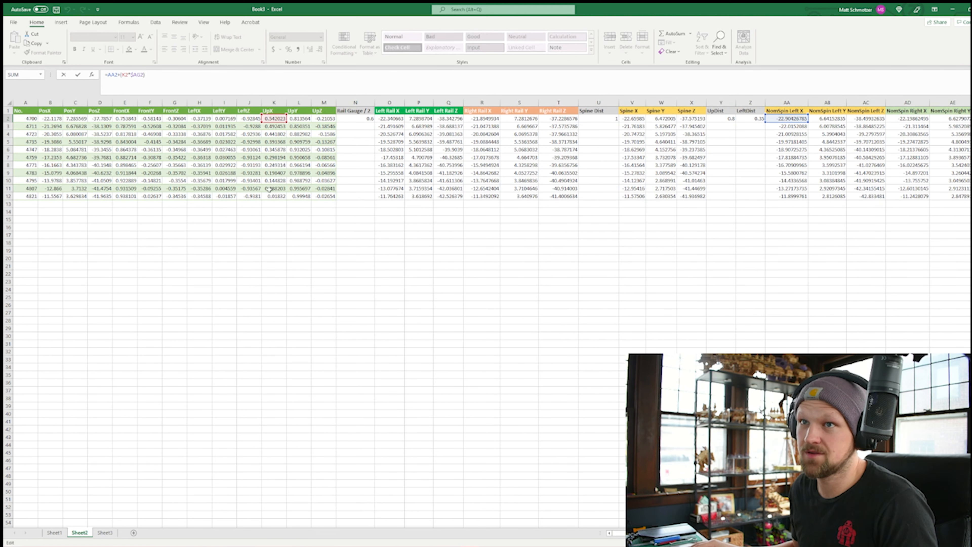
key("ctrl+Return")
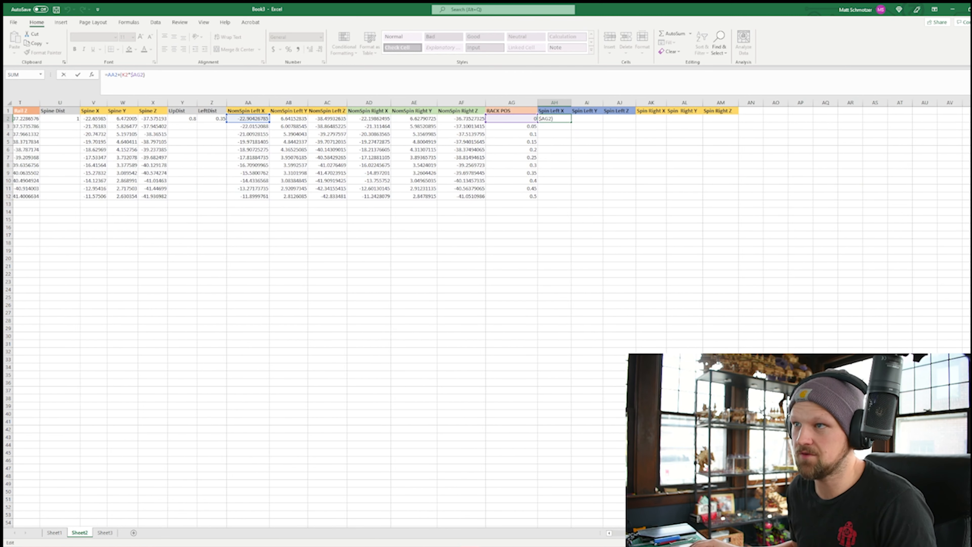
left_click_drag(545, 122, 593, 122)
Check the cell references in the AI2 and AJ2 formulas and fill AH2:AJ2 down to row 12
double_click(560, 119)
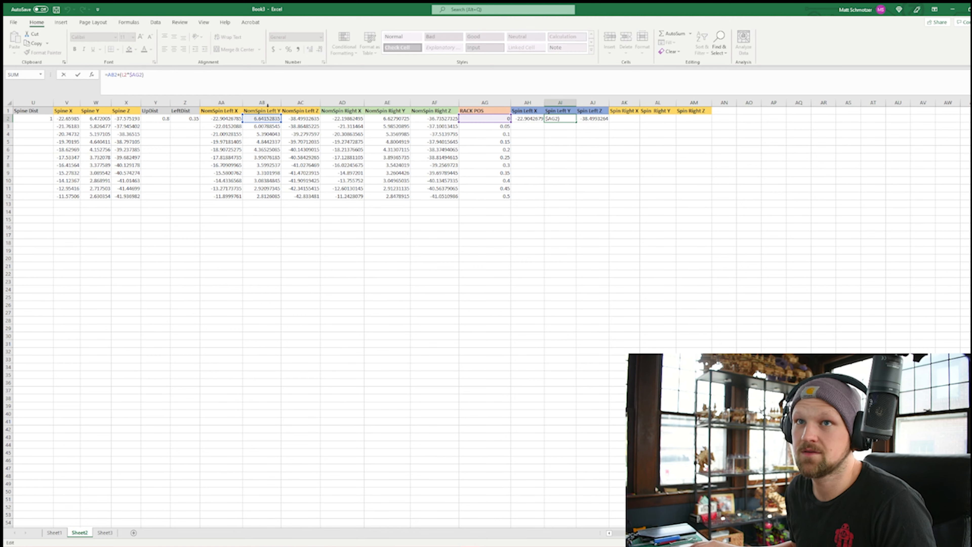
scroll(318, 225, "left", 10)
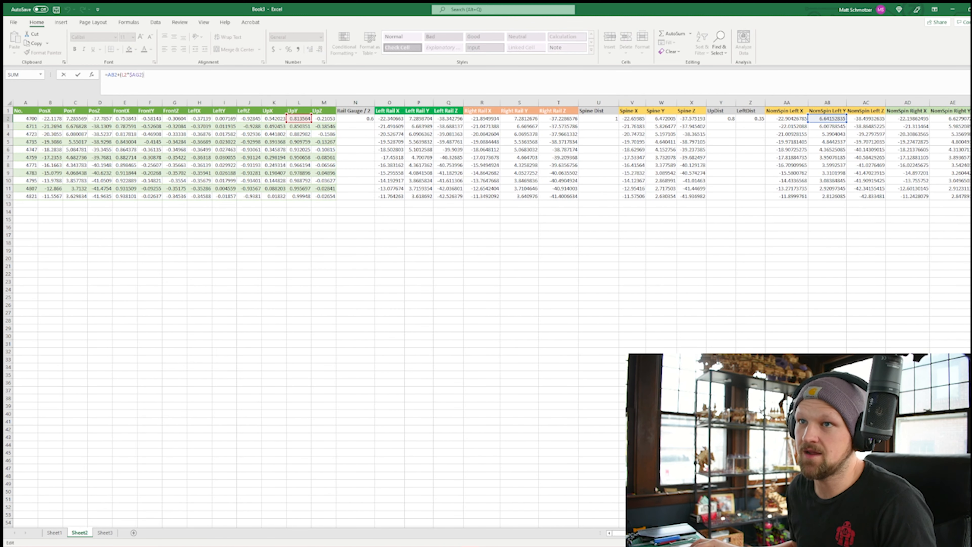
scroll(574, 191, "right", 10)
double_click(590, 120)
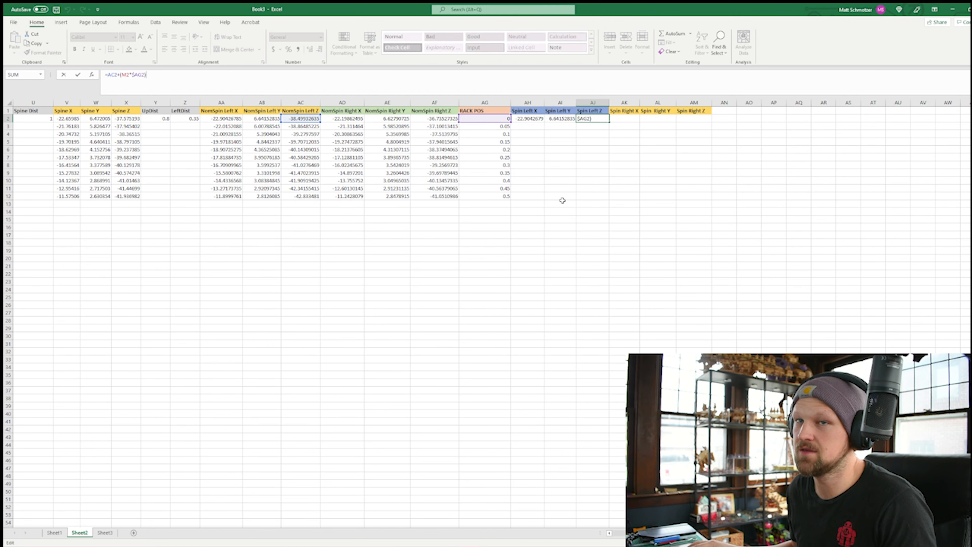
left_click(592, 192)
left_click_drag(527, 119, 611, 204)
Examine the cell references of the filled Spin Left formulas in AH7, AH10 and AI11
left_click(528, 157)
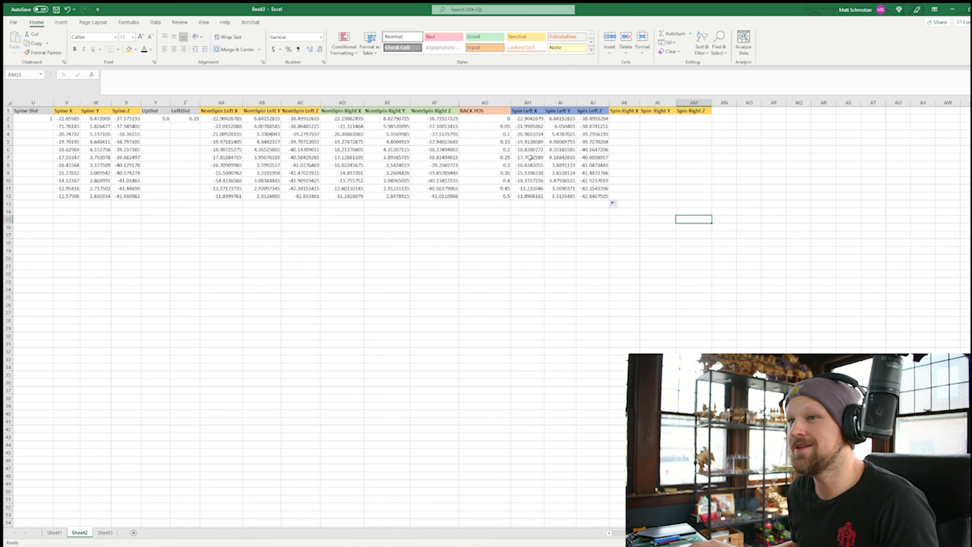
key("F2")
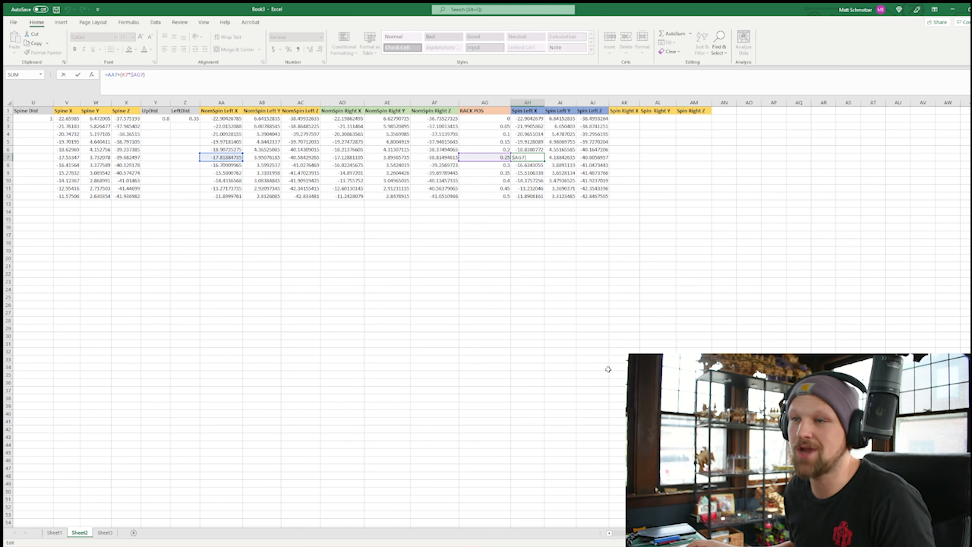
left_click(622, 352)
left_click_drag(540, 178, 539, 175)
key("F2")
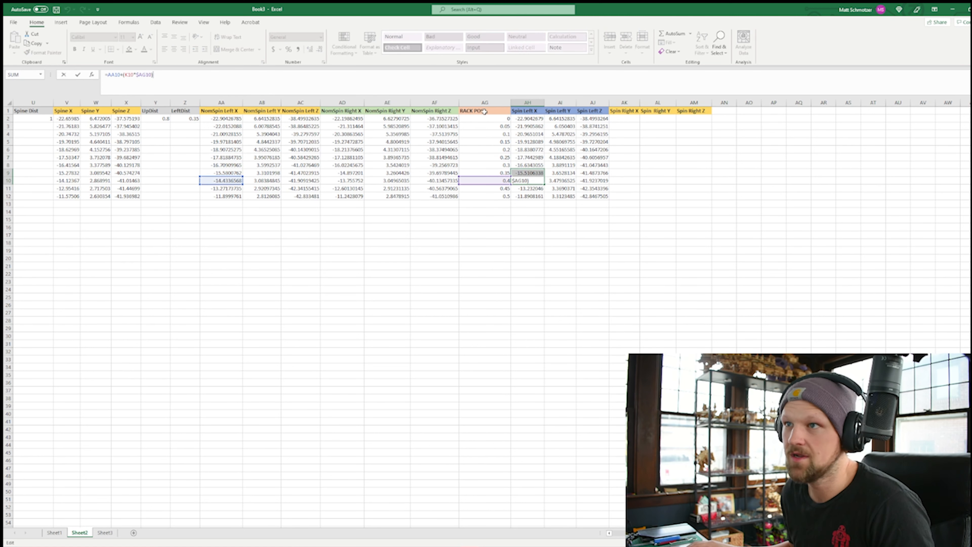
left_click(664, 313)
double_click(572, 187)
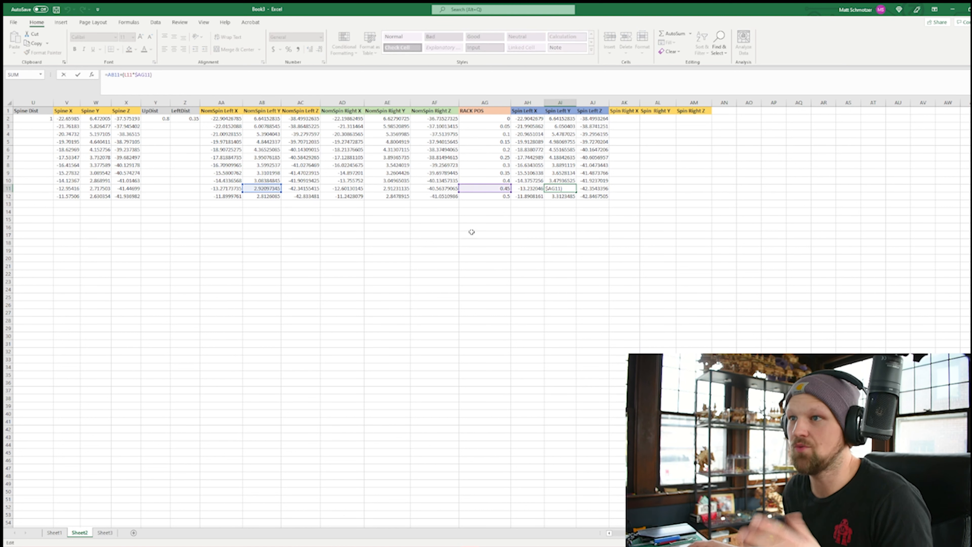
left_click(593, 305)
Enter the Spin Right X formula =AD2+(K2*$AG2) in AK2
key("ctrl+c")
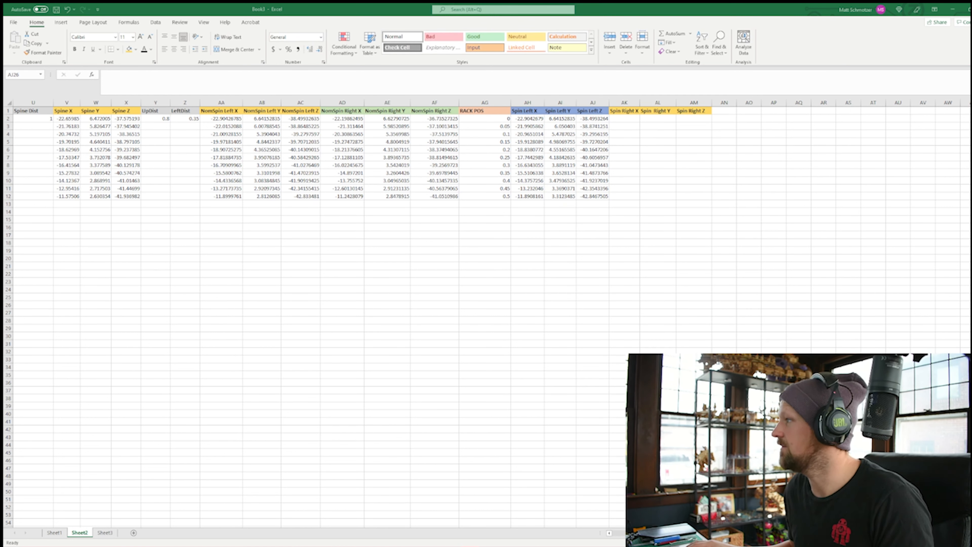
left_click(624, 119)
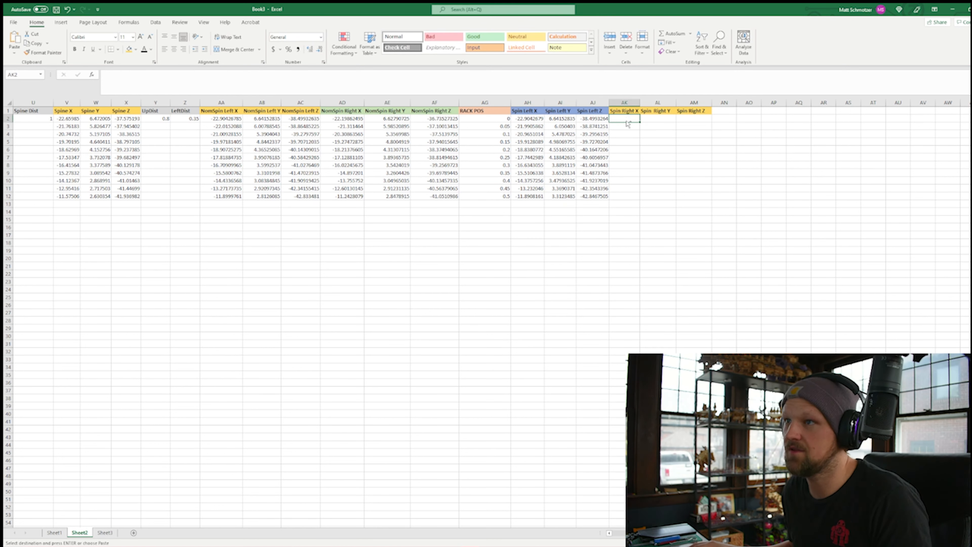
key("ctrl+v")
key("F2")
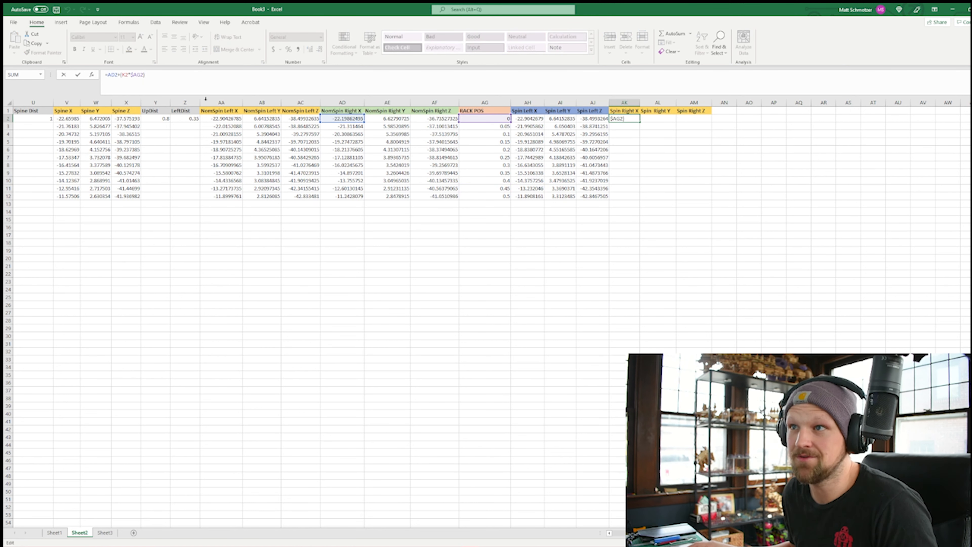
left_click(724, 196)
Fill the AK2 formula across the Spin Right X, Y and Z columns and down to AM12
left_click(633, 119)
left_click_drag(640, 122, 708, 200)
left_click(695, 196)
left_click(694, 305)
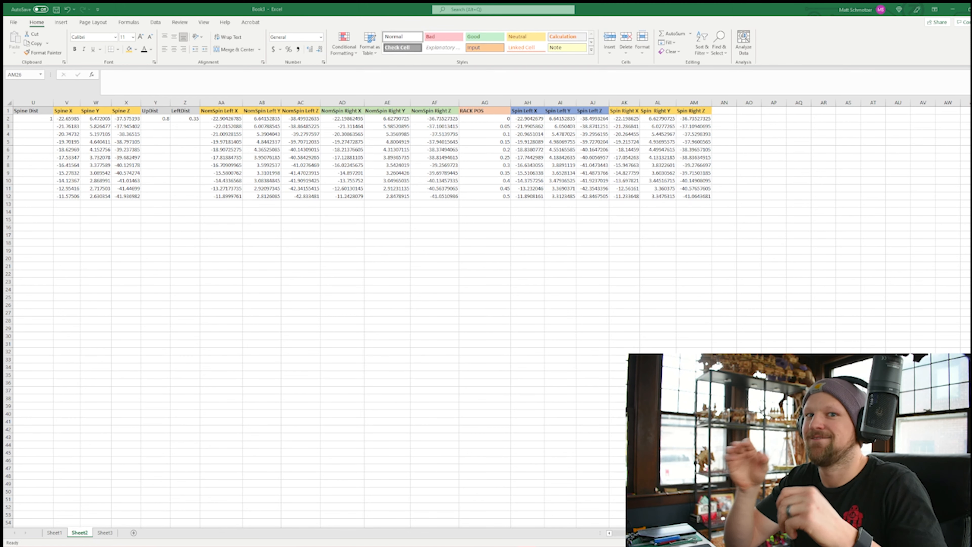
Review the rail, spine and spin rail coordinate columns across the whole sheet
key("alt+Tab")
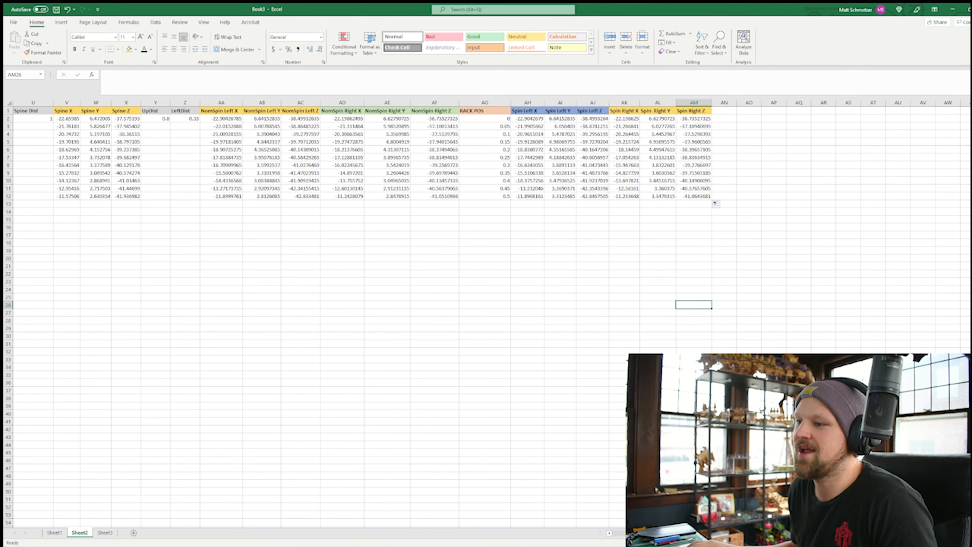
scroll(584, 519, "left", 10)
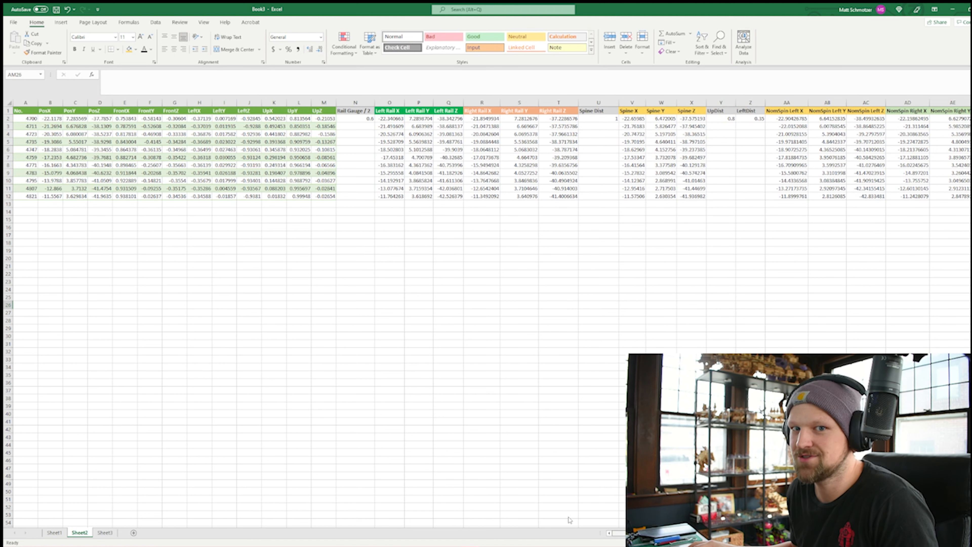
scroll(606, 511, "right", 10)
scroll(605, 511, "left", 10)
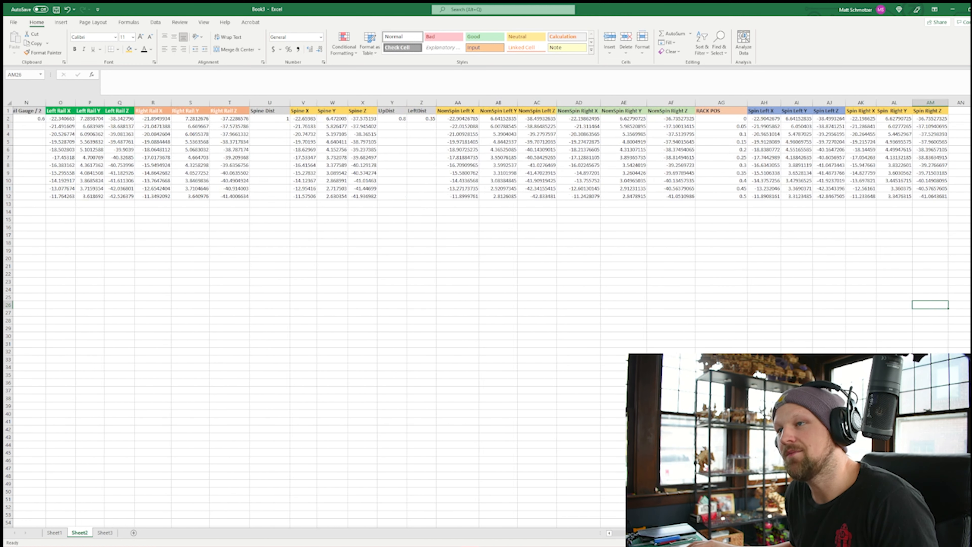
left_click_drag(595, 414, 593, 407)
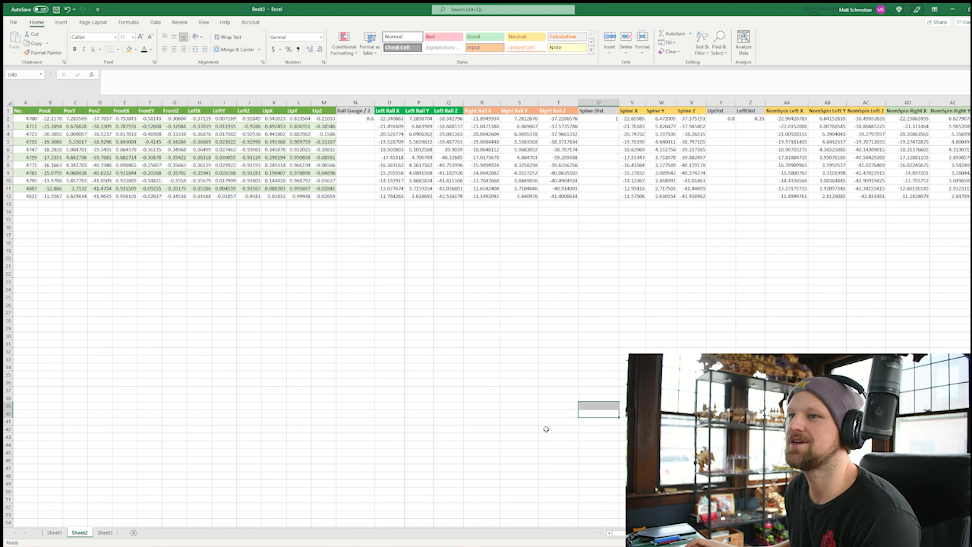
Switch between the workbook and SOLIDWORKS, ending on the empty TestPart part
key("alt+Tab")
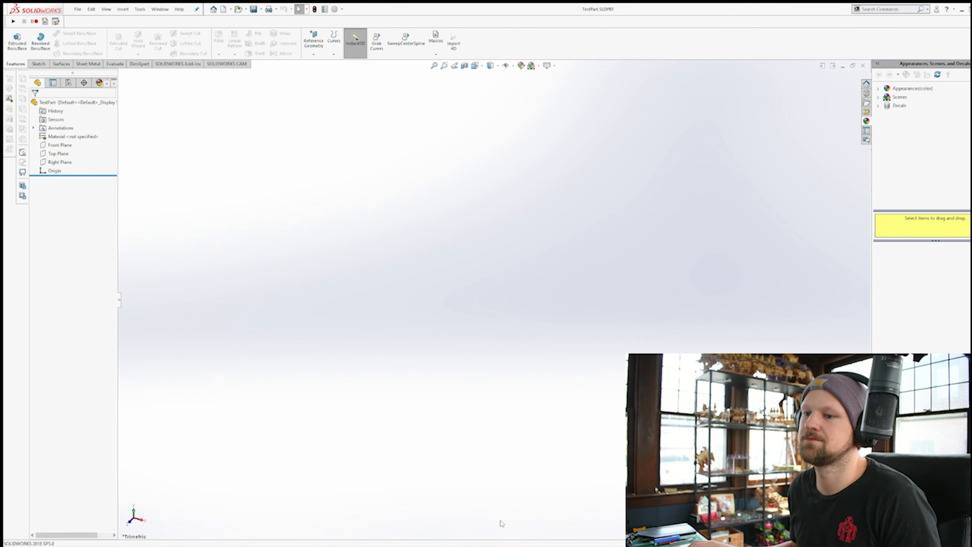
left_click(470, 546)
left_click(495, 532)
left_click(586, 382)
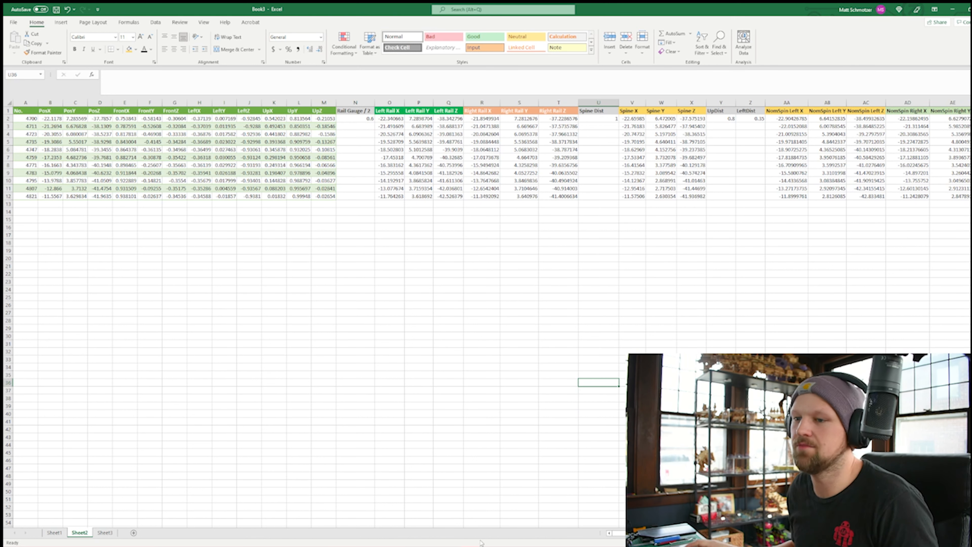
left_click(952, 9)
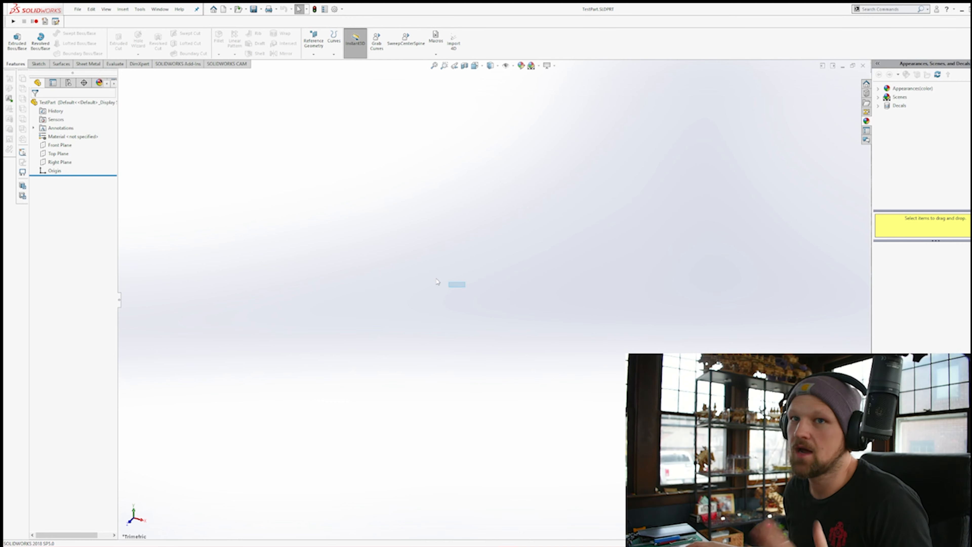
Start Curve Through XYZ Points, look through the point text files in the Video 2 - 4D folder, and cancel the command
left_click(336, 51)
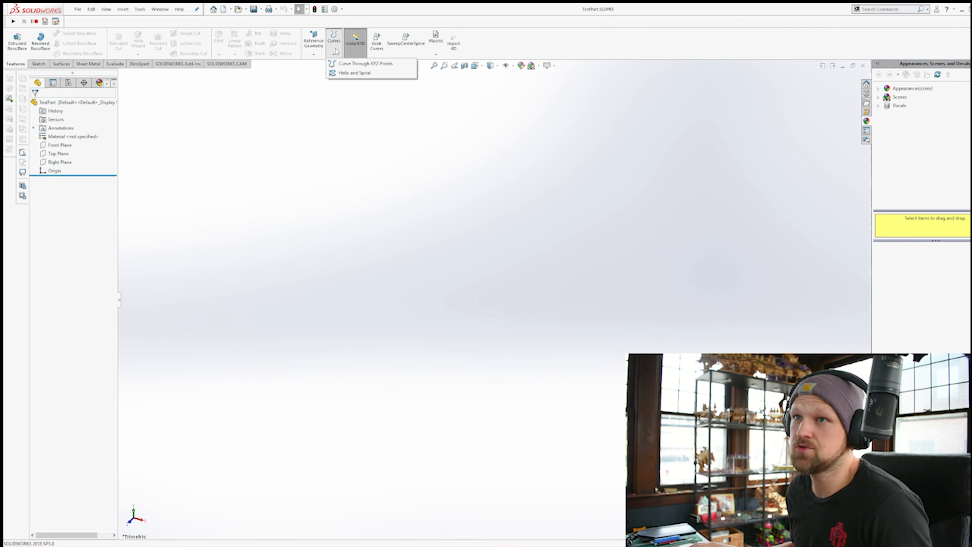
left_click(348, 65)
left_click_drag(106, 8, 332, 161)
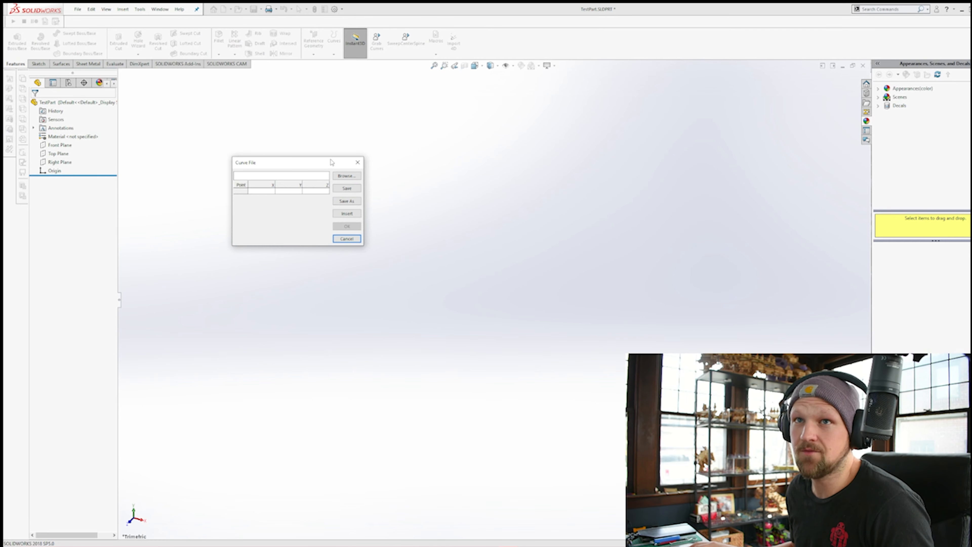
left_click(347, 174)
left_click(934, 522)
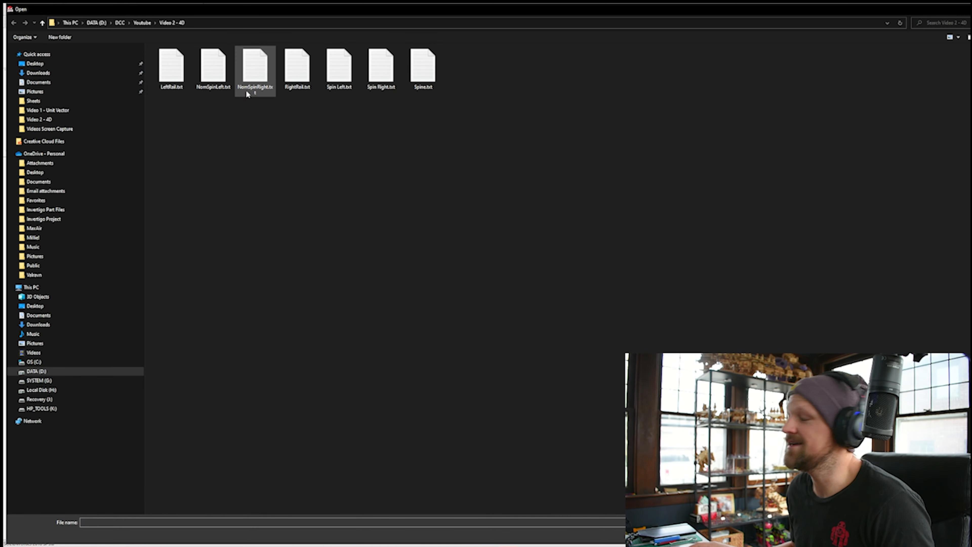
left_click(970, 9)
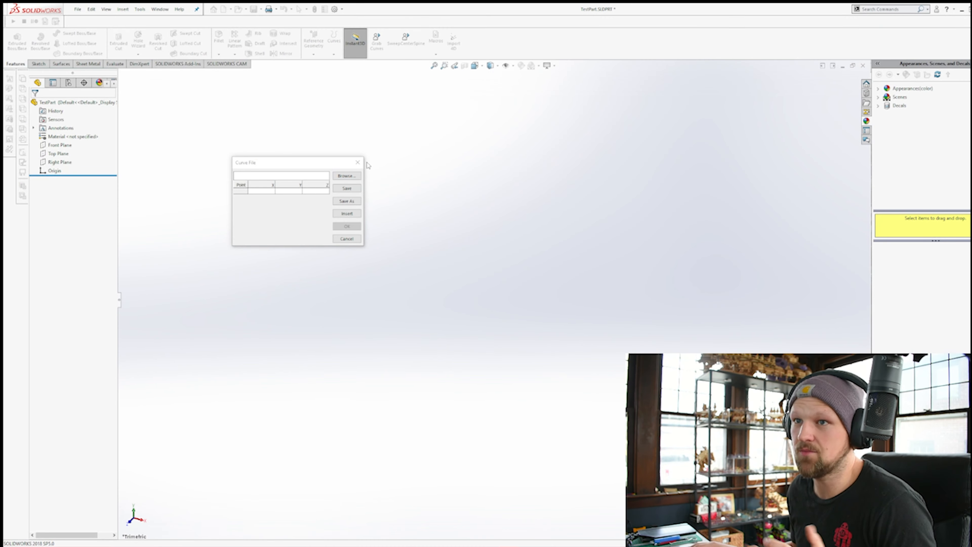
key("Escape")
Open a blank Notepad document and paste the Left Rail X, Y and Z coordinates O2:Q12 from the Book3 workbook into it
key("super")
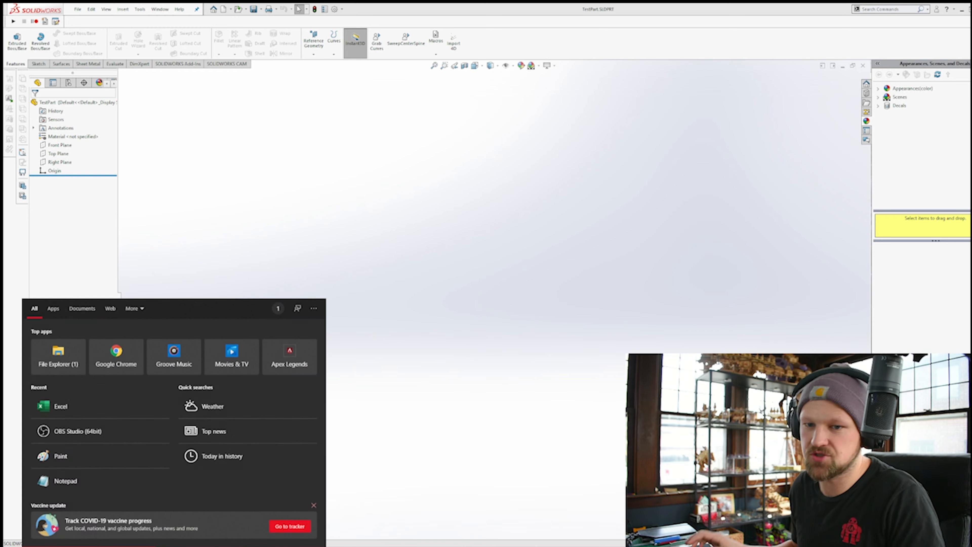
type("notepa")
key("Return")
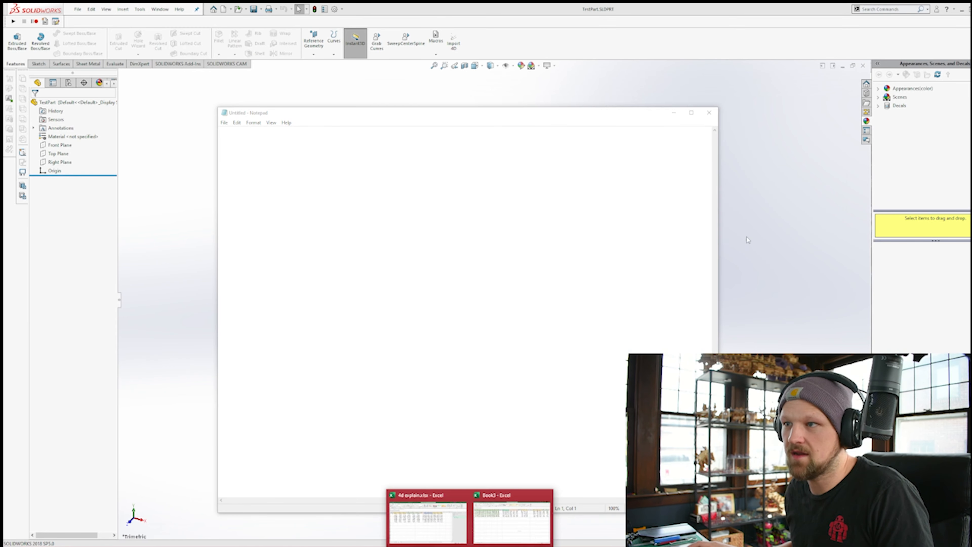
left_click(505, 521)
mouse_move(387, 118)
left_mouse_down()
mouse_move(452, 180)
mouse_move(454, 196)
mouse_move(388, 118)
left_mouse_up()
left_click(453, 204)
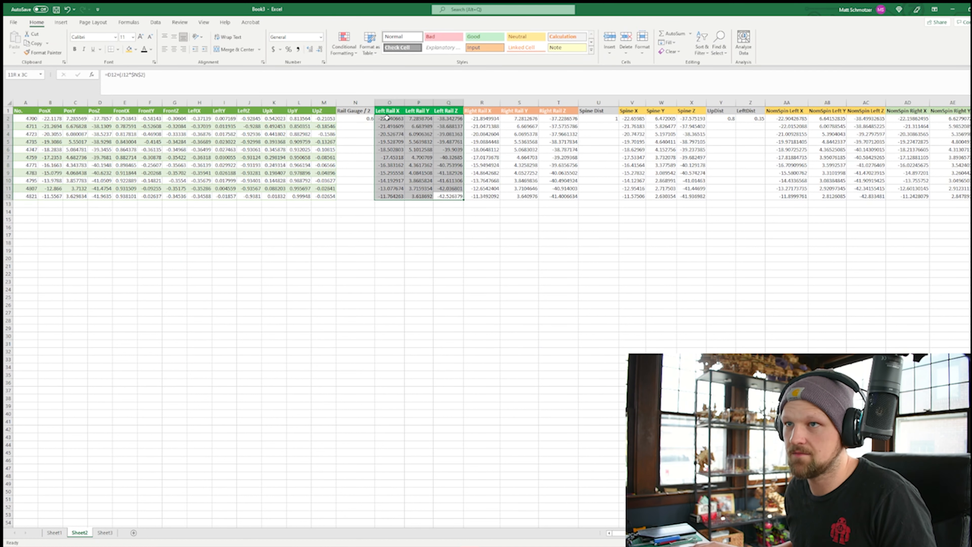
key("ctrl+c")
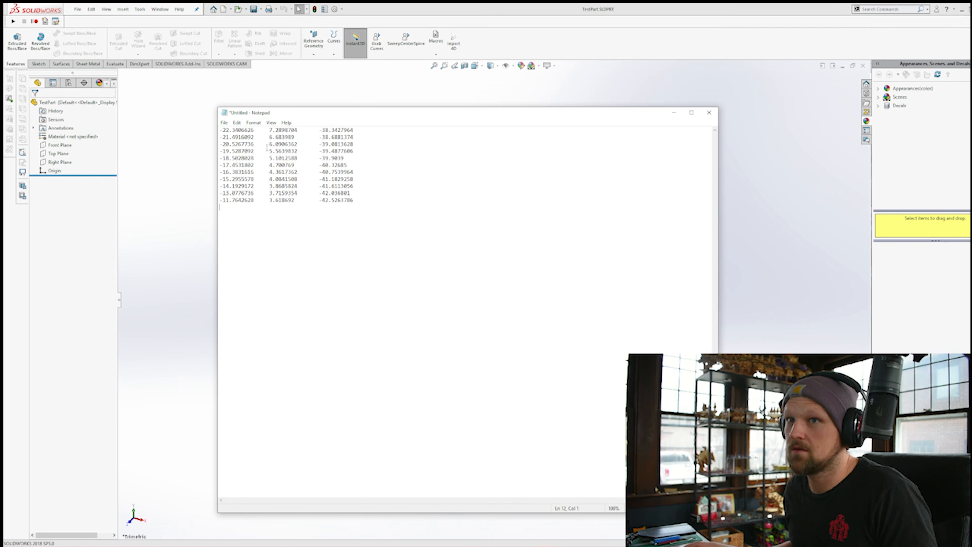
Close the Notepad document of Left Rail coordinates without saving it
left_click(225, 122)
left_click(646, 196)
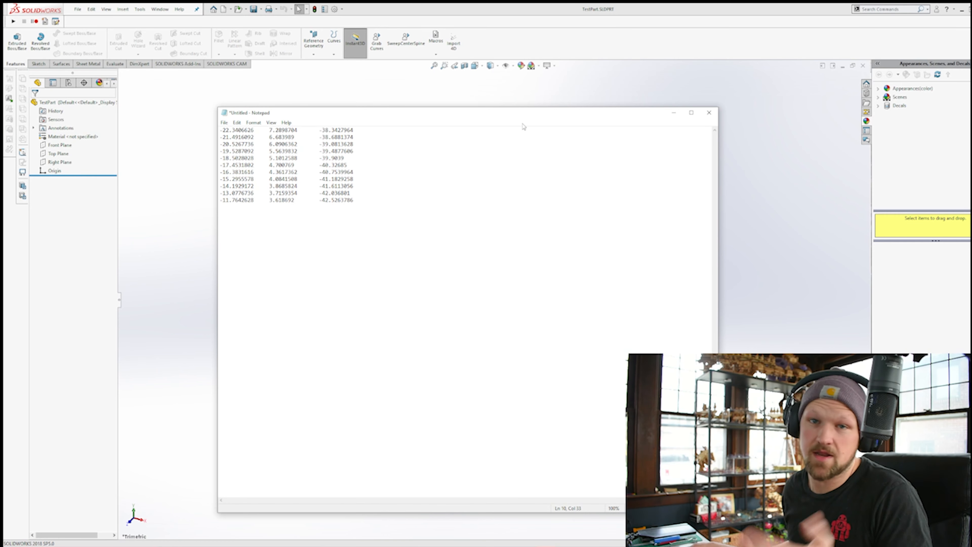
left_click(709, 112)
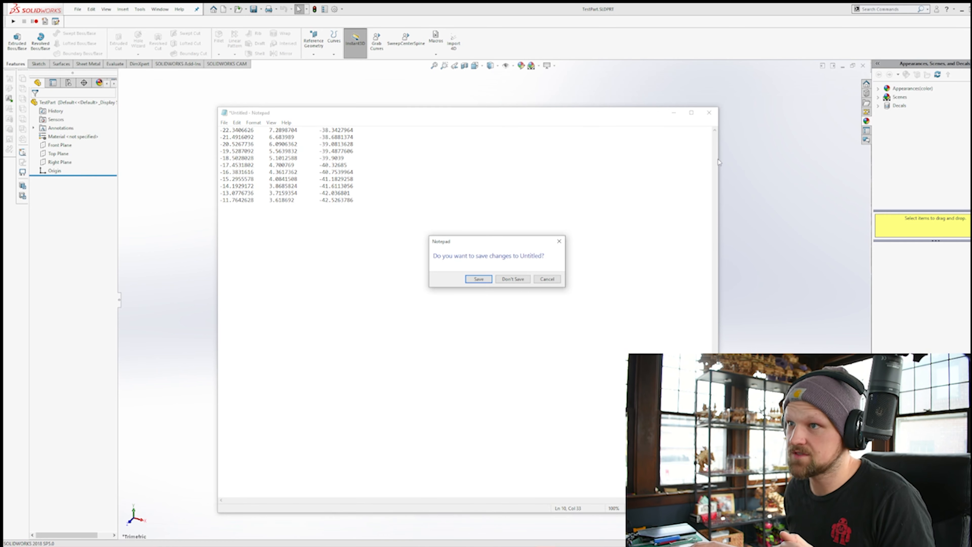
left_click(523, 280)
Load the points of Spine.txt into Curve Through XYZ Points and close the dialog without creating the curve
left_click(334, 39)
left_click(347, 67)
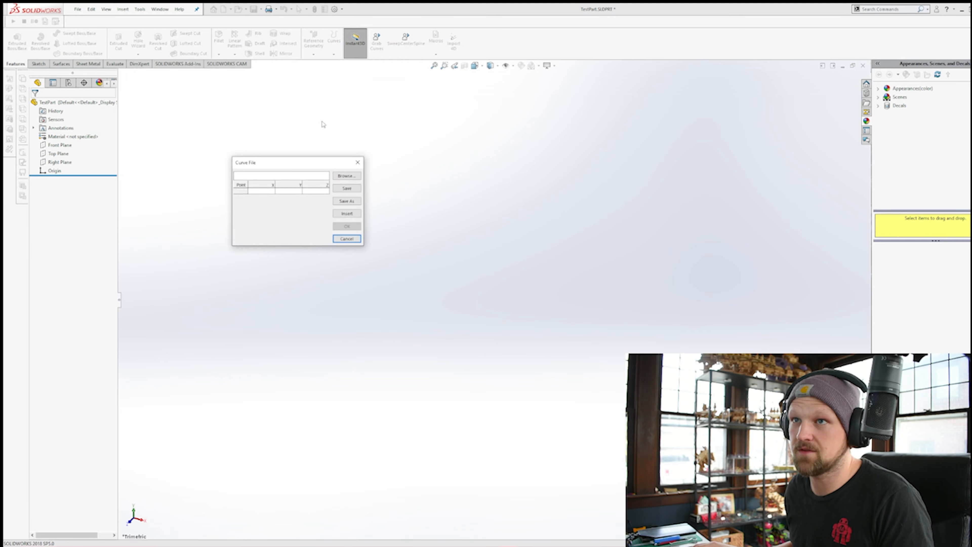
left_click(346, 176)
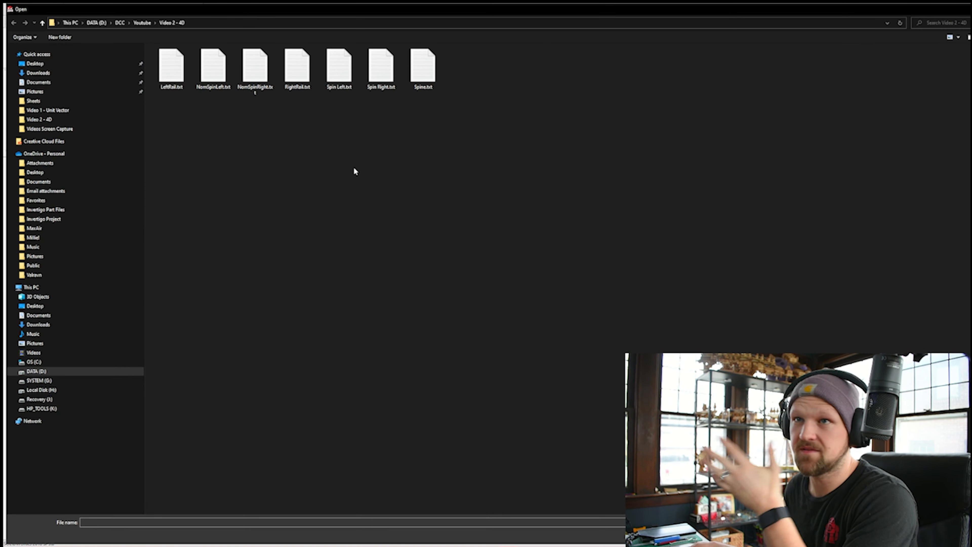
left_click(410, 89)
double_click(410, 89)
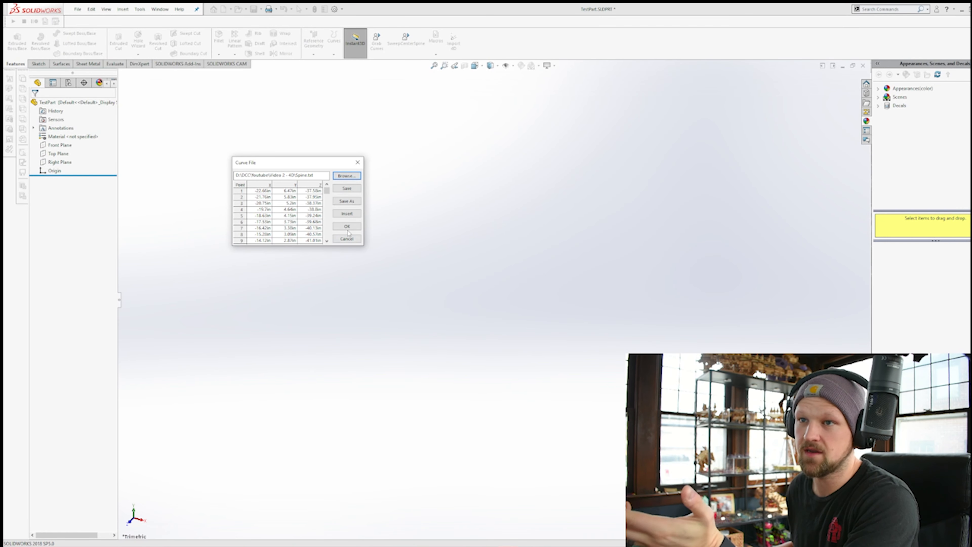
left_click(357, 162)
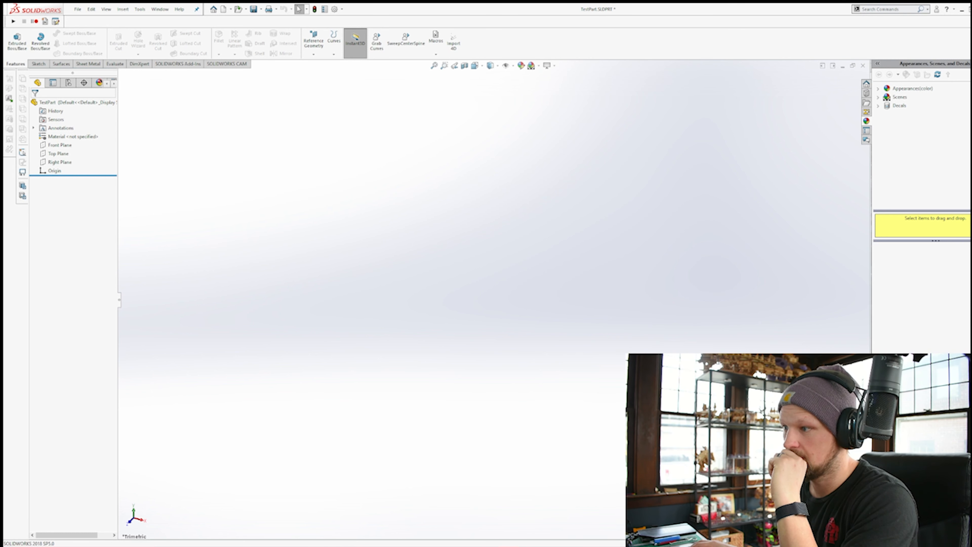
Save the TestPart part
left_click(253, 9)
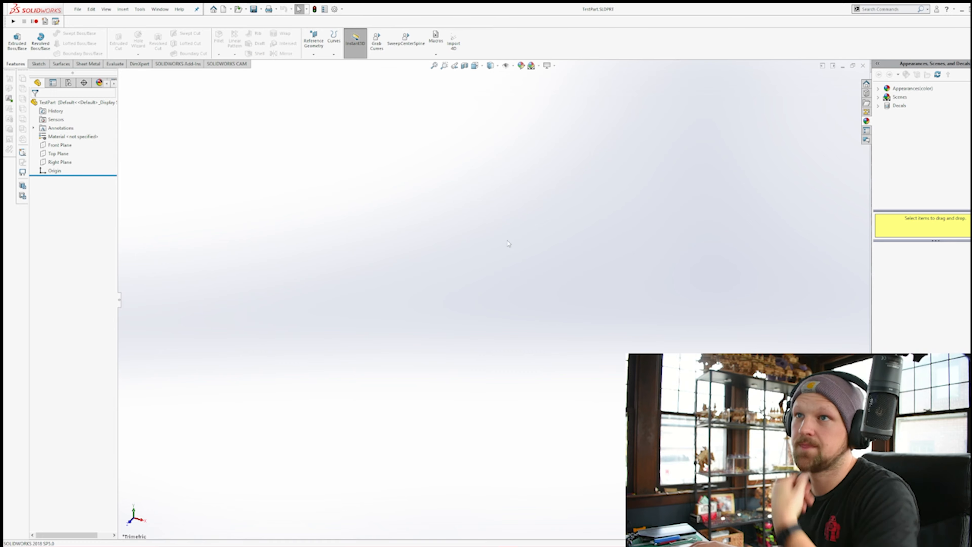
Switch to the Book3 workbook in Excel, copy the Left Rail X, Y and Z coordinates O2:Q12 and paste them into a blank Notepad document
left_click(500, 536)
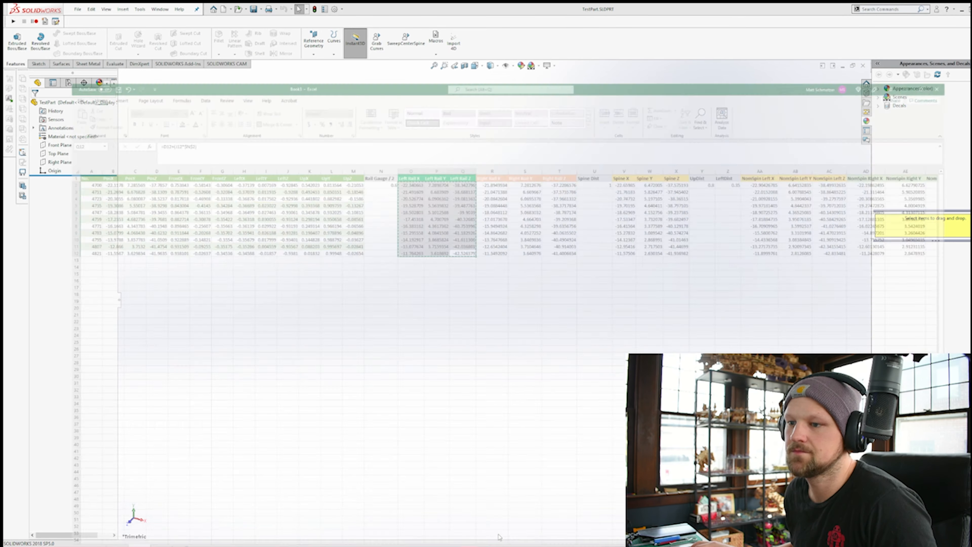
left_click(515, 367)
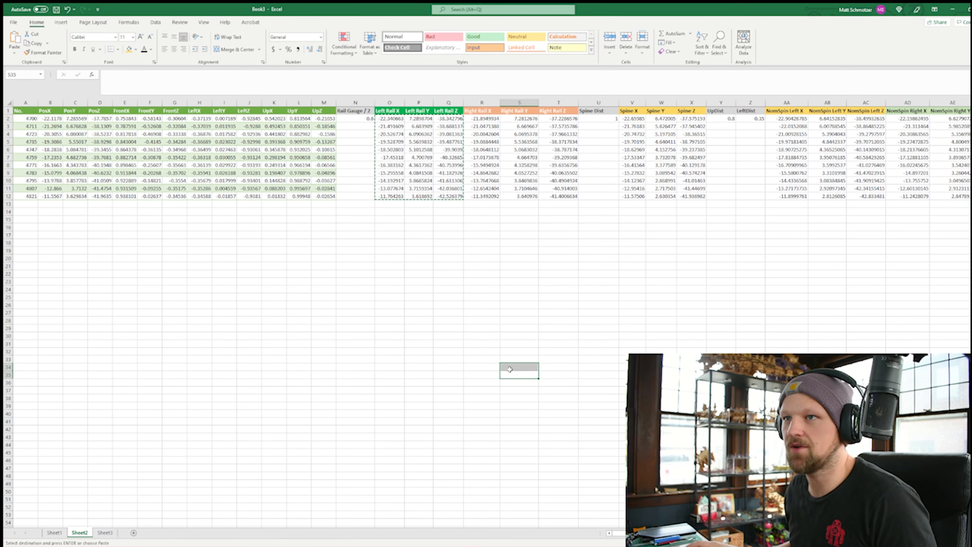
key("Escape")
left_click(560, 352)
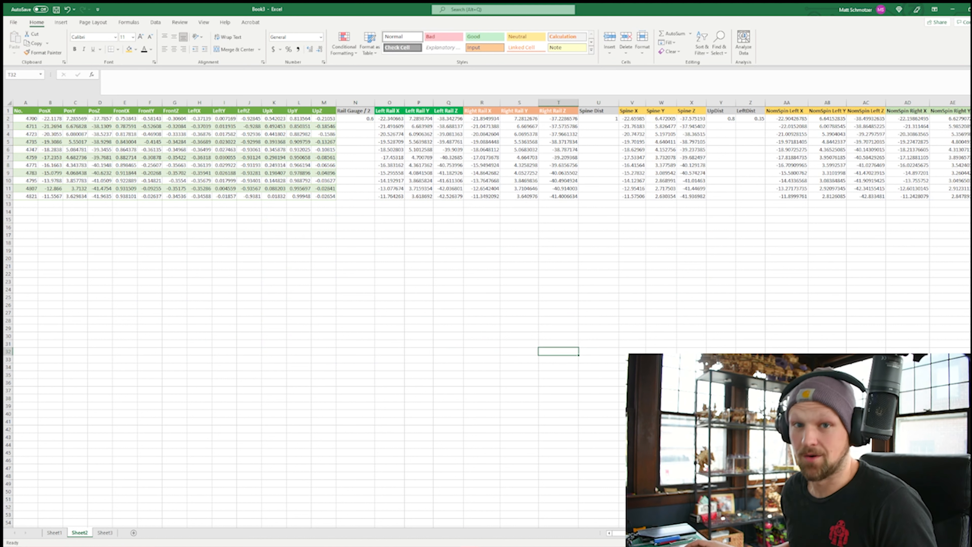
left_click_drag(400, 118, 446, 202)
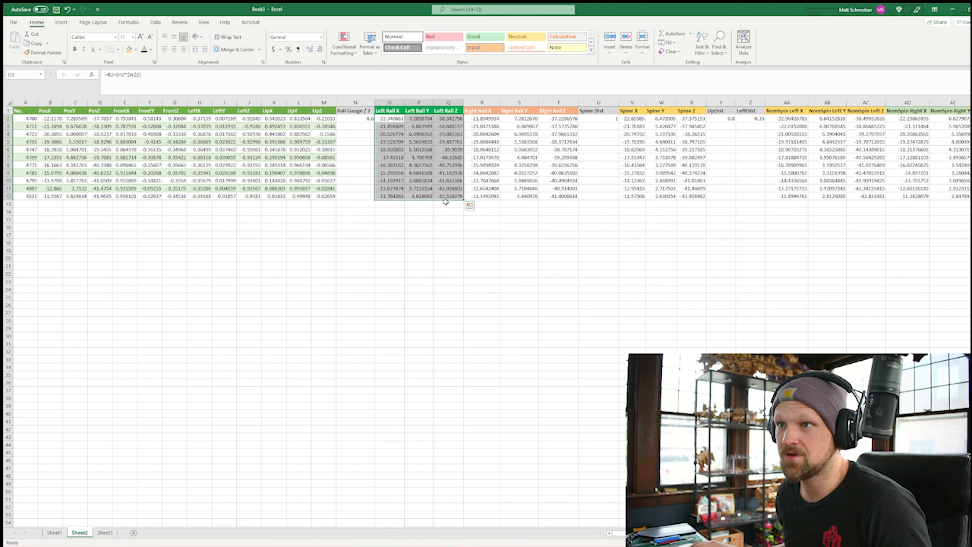
key("super+s")
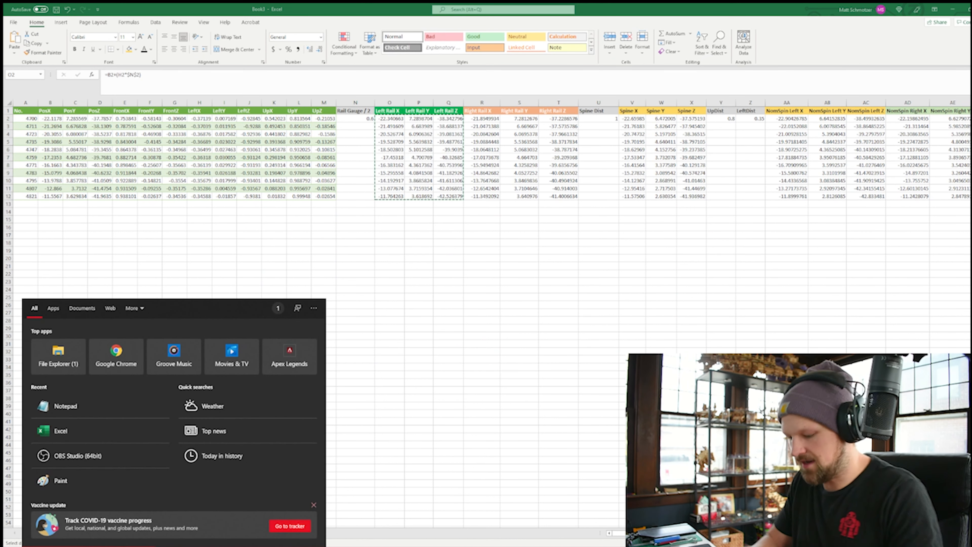
type("note")
key("Return")
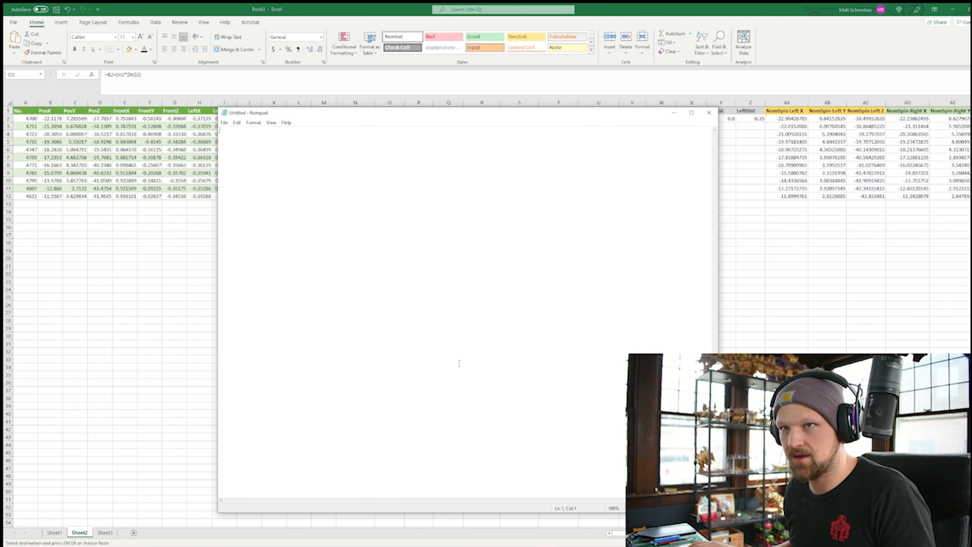
key("ctrl+v")
Open Save As for the Notepad document, cancel it, and close the document without saving to return to SOLIDWORKS
left_click(224, 122)
left_click(245, 158)
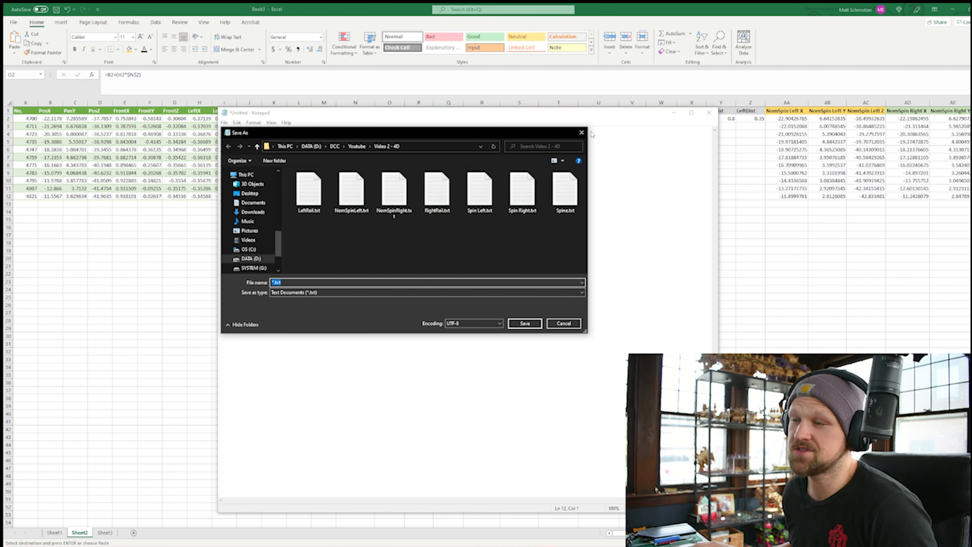
left_click(553, 324)
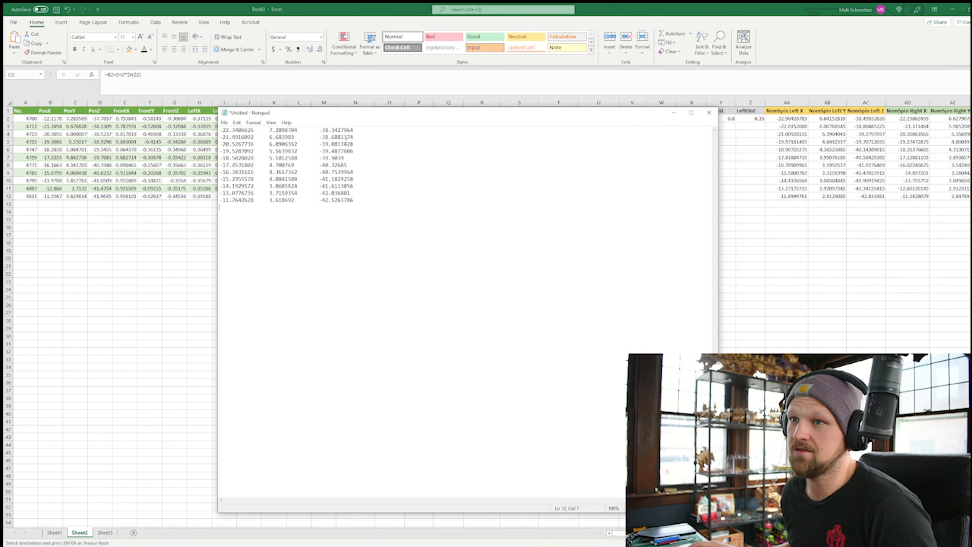
left_click_drag(222, 130, 336, 222)
left_click(382, 226)
left_click(709, 113)
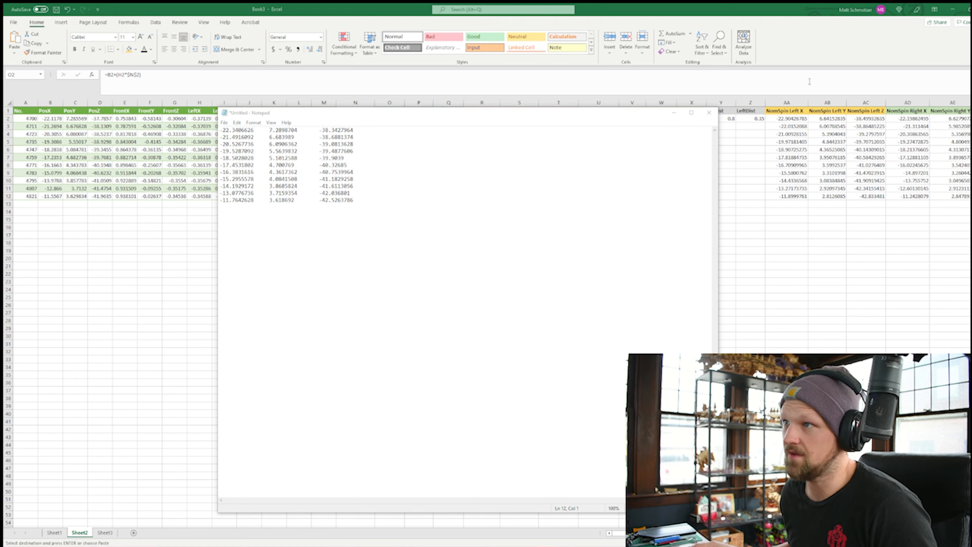
left_click(513, 278)
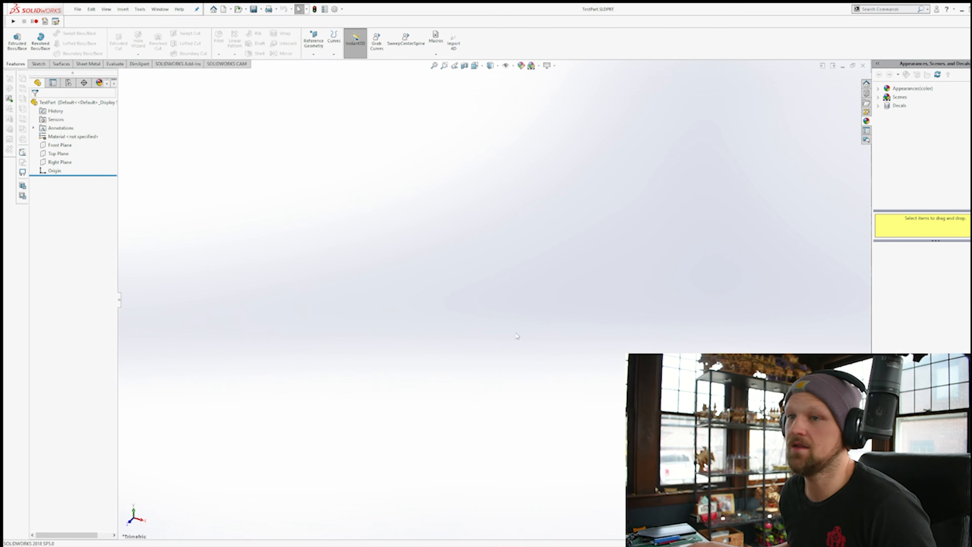
Create a Curve Through XYZ Points from the coordinates in Spine.txt
left_click(334, 49)
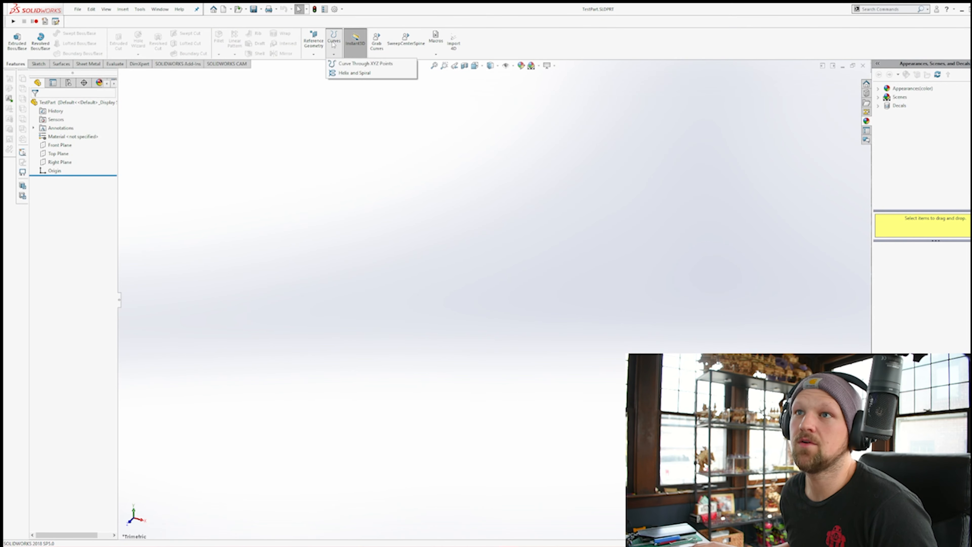
left_click(347, 64)
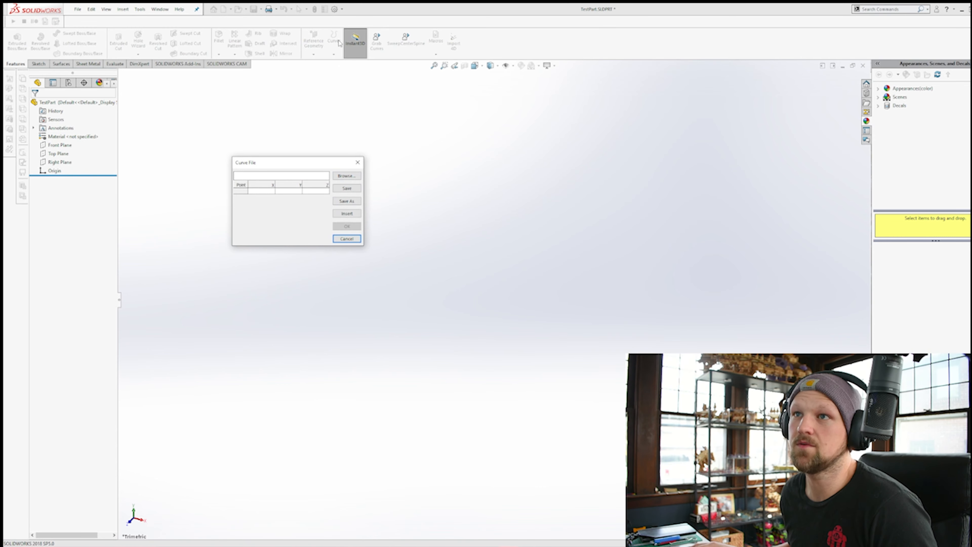
left_click(346, 176)
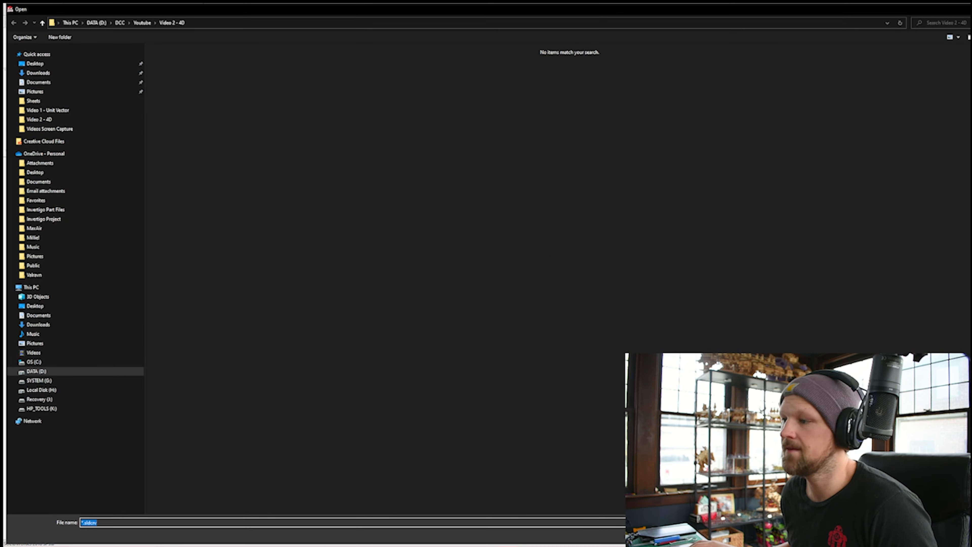
left_click(421, 88)
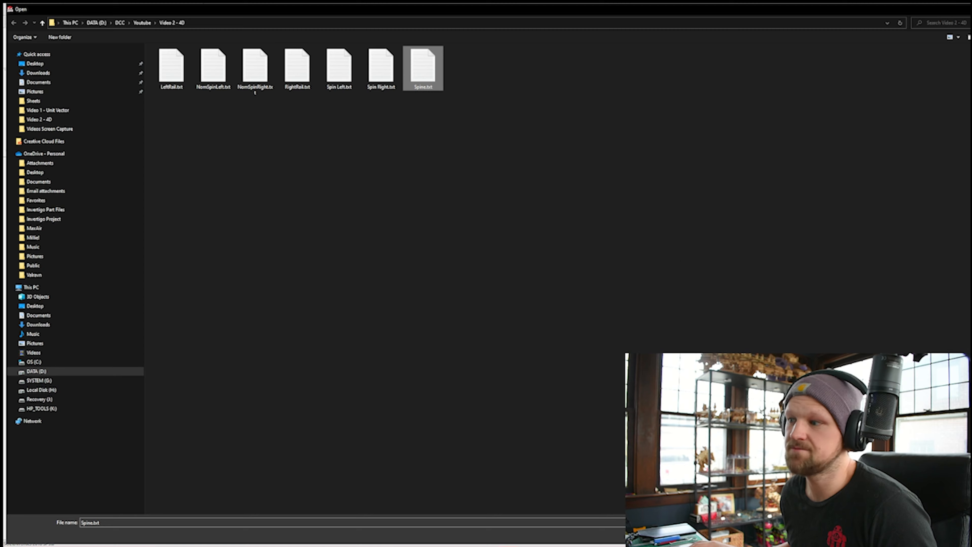
key("Return")
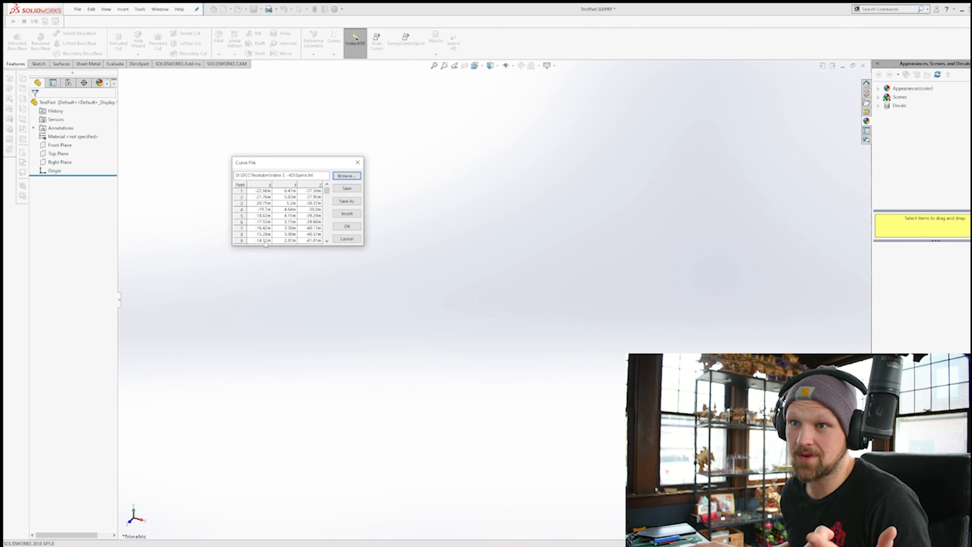
left_click(347, 226)
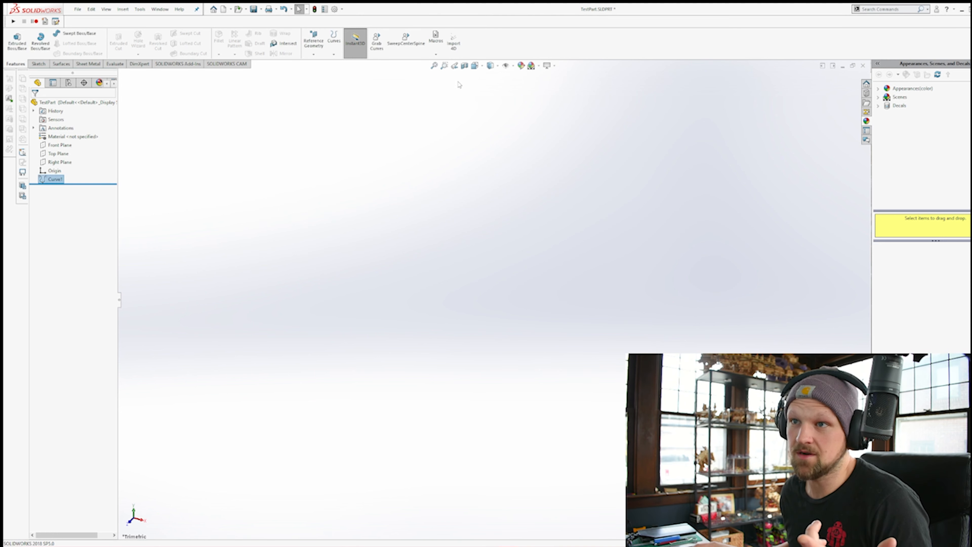
middle_click_drag(490, 255, 462, 311)
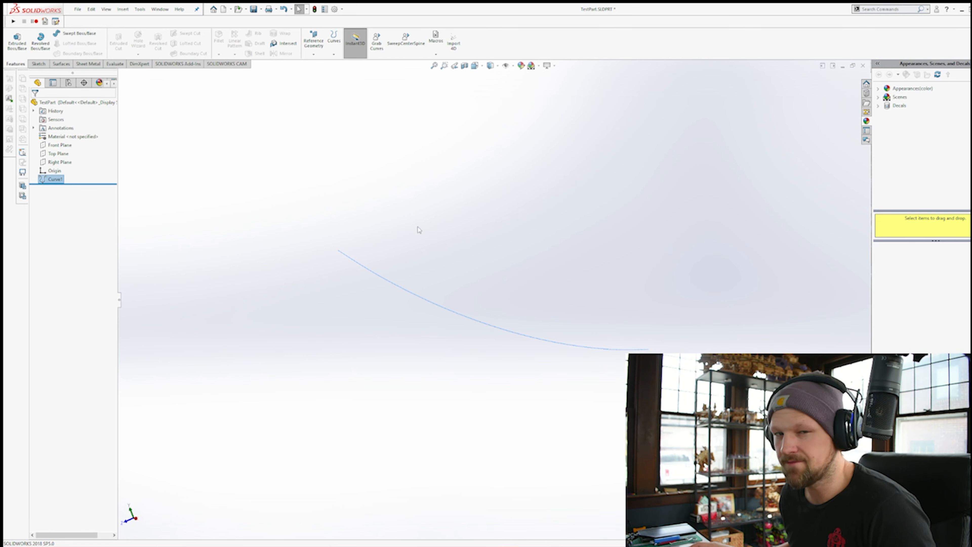
Delete the imported spine curve from the TestPart part
left_click(58, 179)
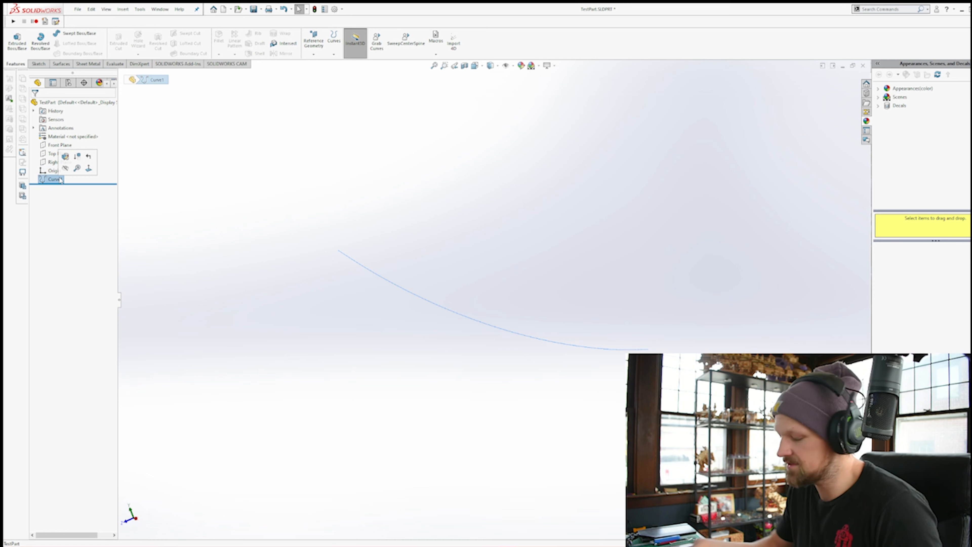
key("Delete")
key("Return")
Import the complete set of rail, spine and spin rail curves with the Import 4D macro
left_click(457, 51)
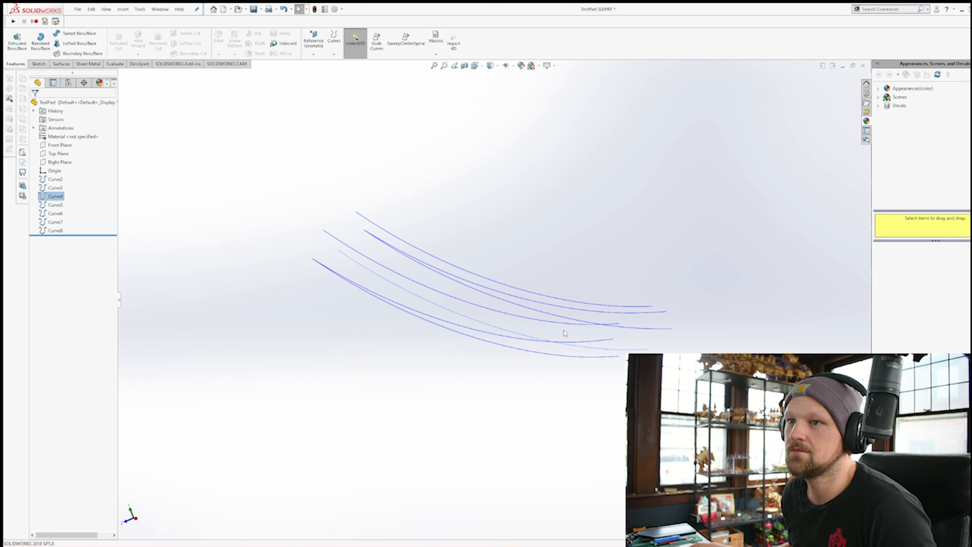
middle_click_drag(565, 333, 317, 374)
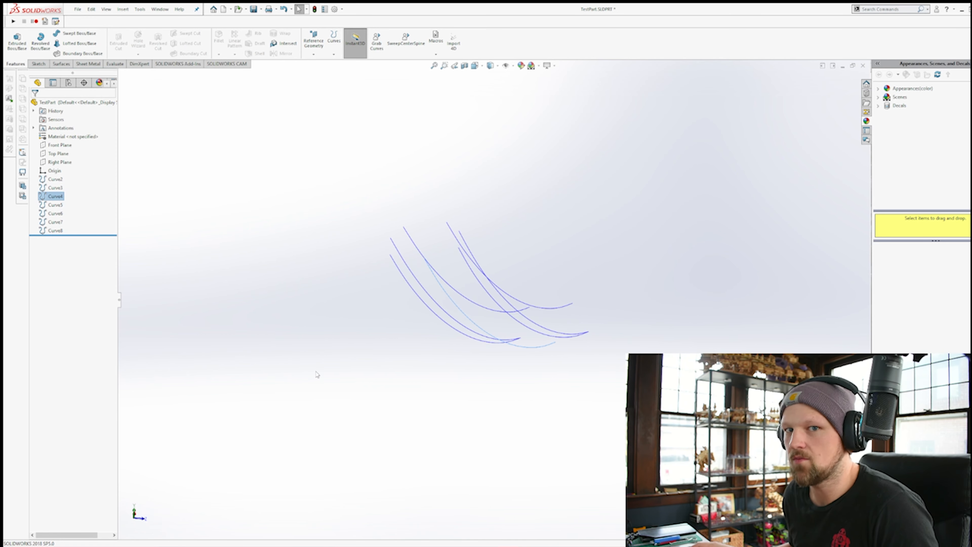
middle_click_drag(402, 325, 429, 337)
left_click(482, 195)
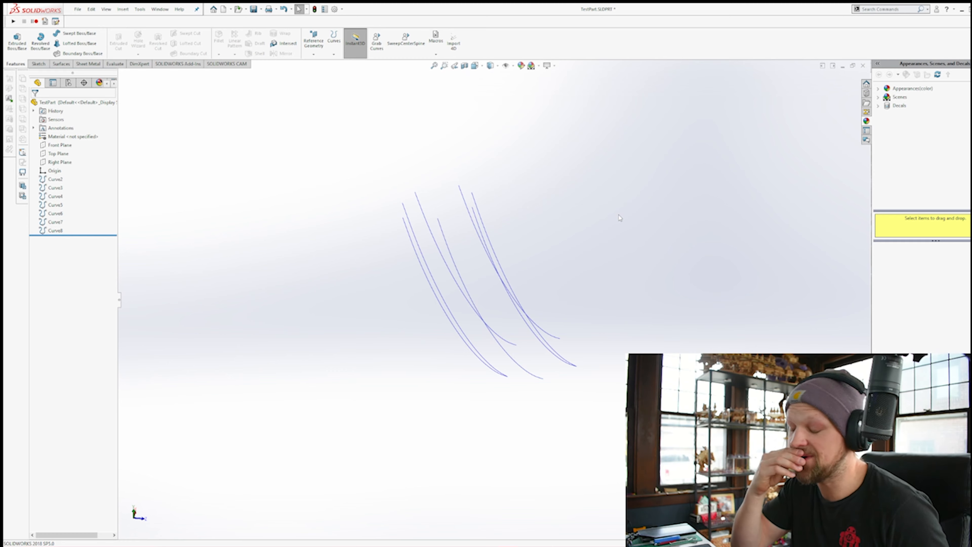
middle_click_drag(618, 217, 597, 232)
left_click(334, 42)
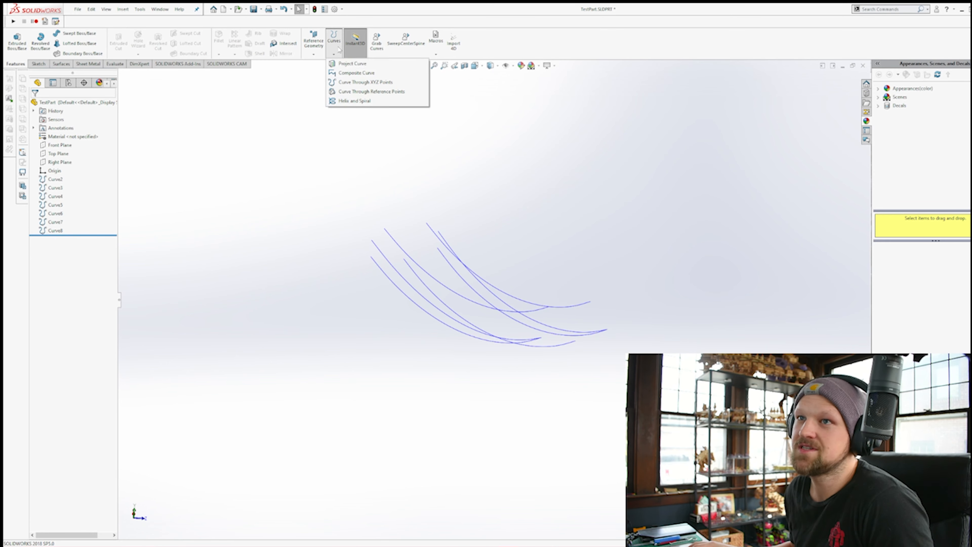
left_click(359, 83)
left_click(355, 178)
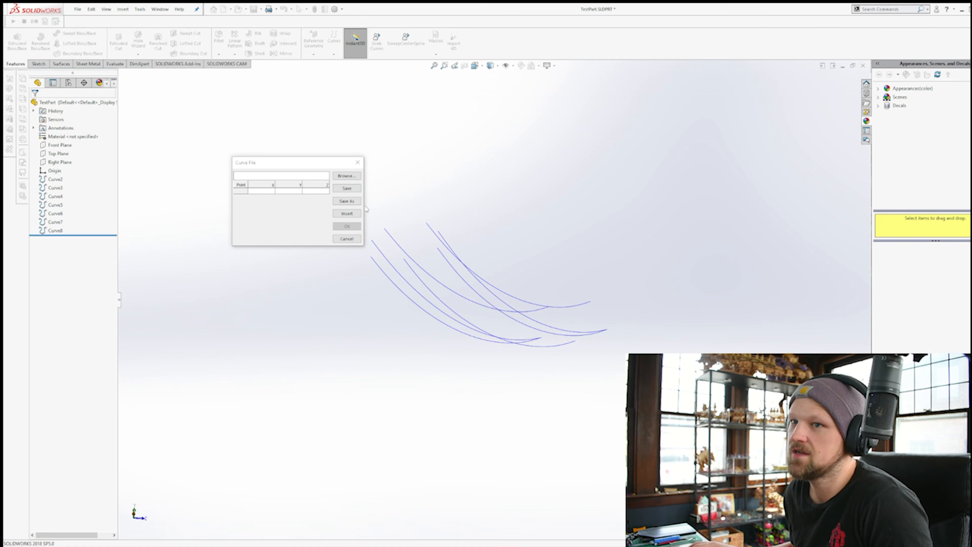
left_click(356, 162)
Select Curve5 and Curve6 to examine how they run beside the other track curves, and clear the selection
middle_click_drag(595, 182, 513, 325)
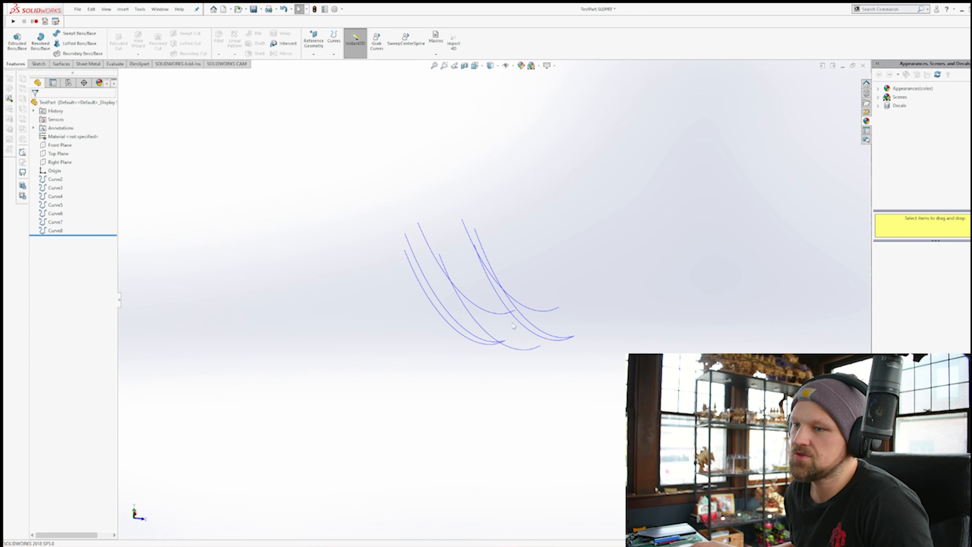
left_click(466, 341)
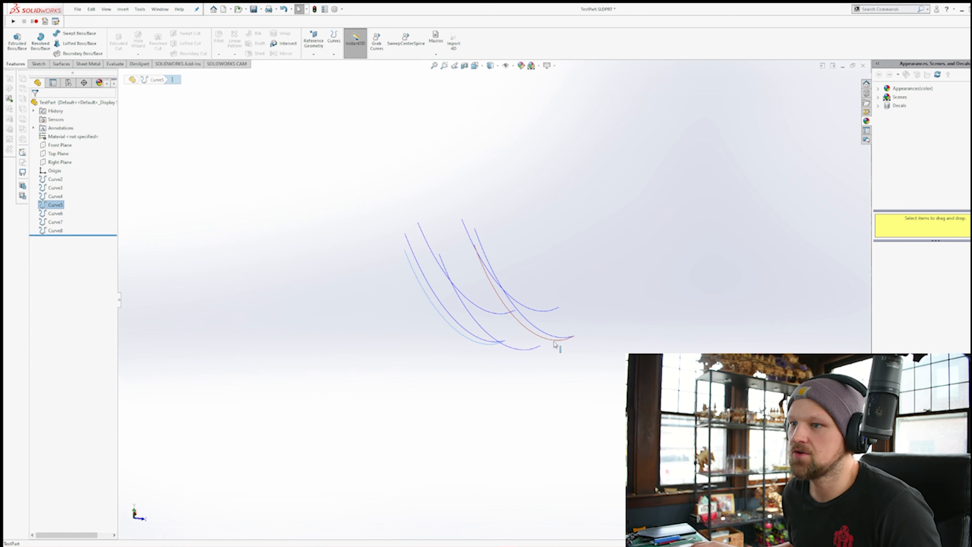
scroll(538, 338, "down", 4)
middle_click_drag(423, 354, 565, 319)
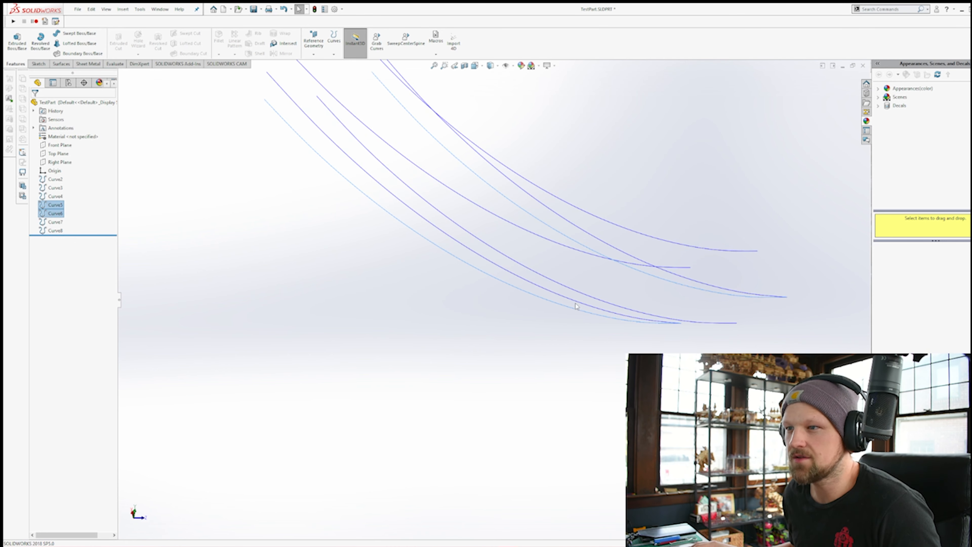
key("Escape")
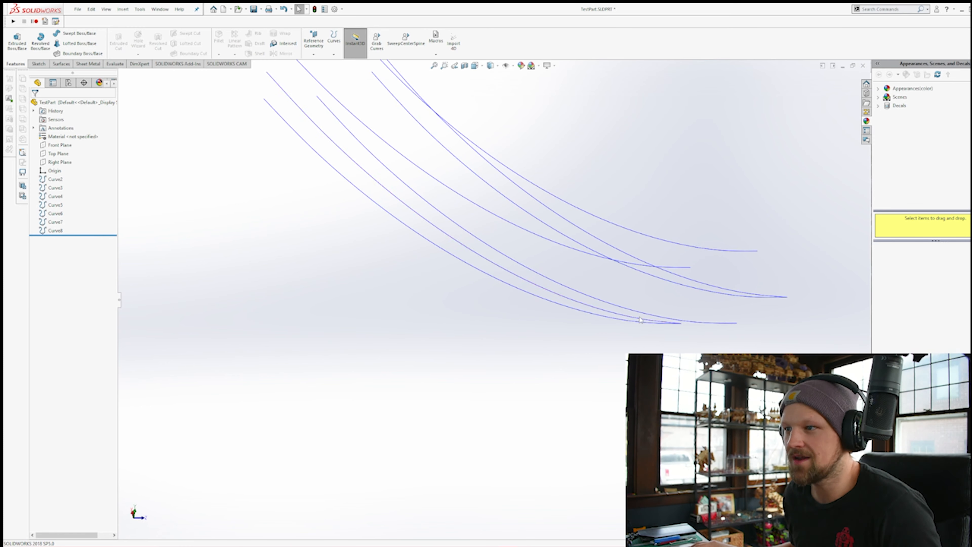
Create a reference plane through three points: the end points of the spine curve and the two rail curves
middle_click_drag(444, 296, 662, 213)
left_click(310, 55)
left_click(325, 83)
left_click(554, 360)
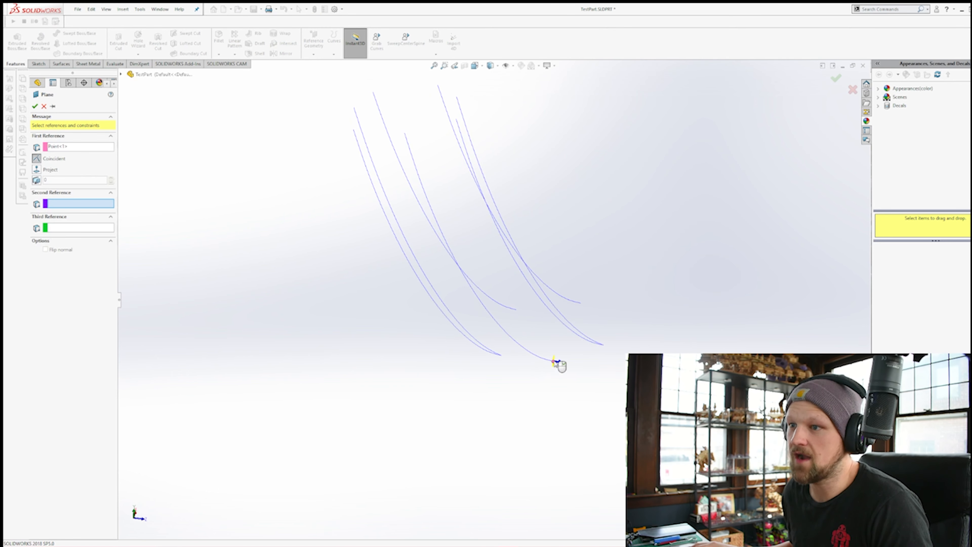
left_click(580, 303)
left_click(515, 310)
left_click(35, 107)
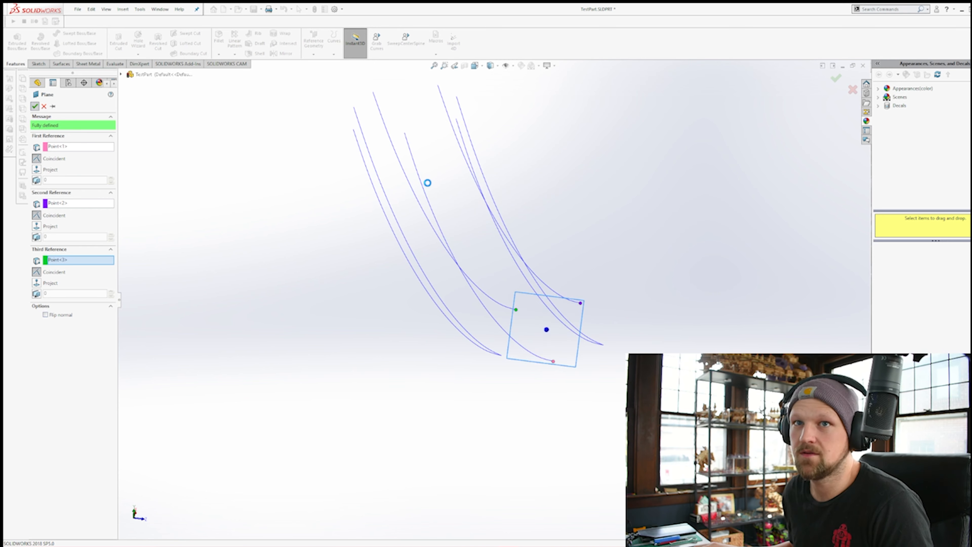
Start a sketch on Plane1 and convert the spine curve into it as construction geometry
middle_click_drag(564, 278, 396, 251)
left_click(38, 63)
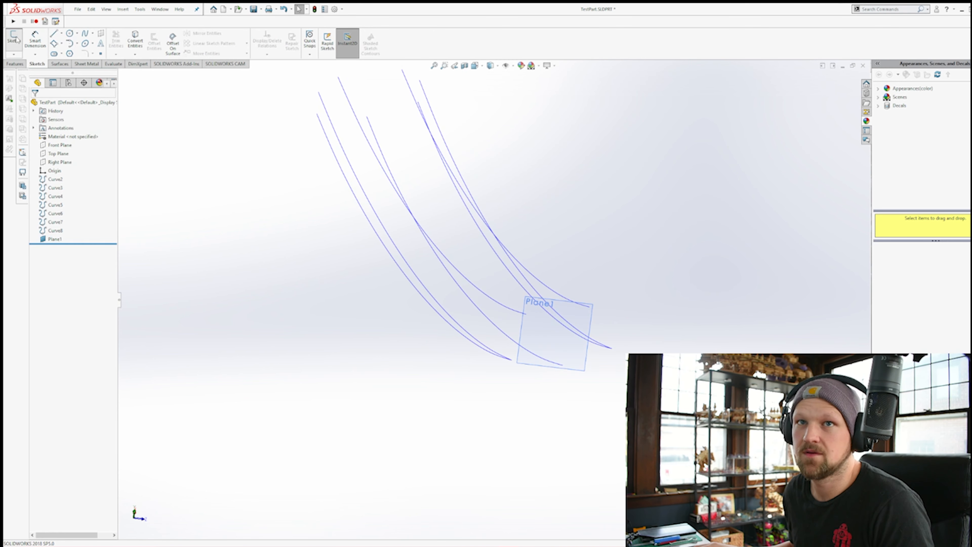
left_click(14, 38)
left_click(547, 325)
left_click(472, 387)
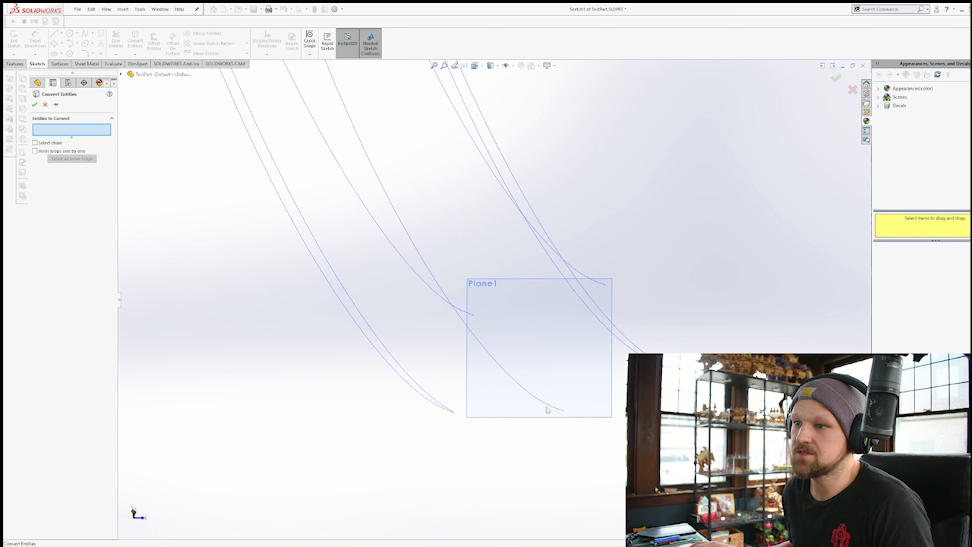
left_click(35, 104)
left_click(531, 302)
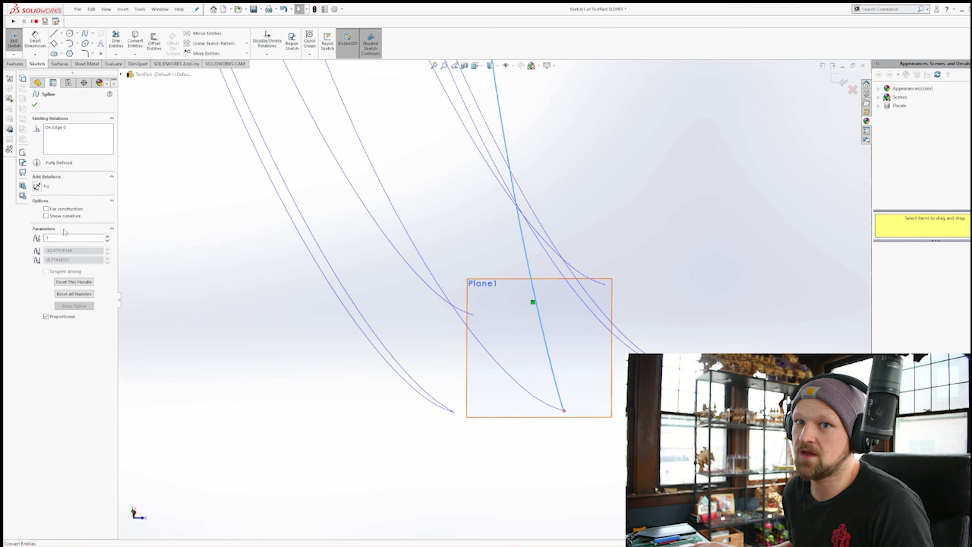
left_click(199, 262)
Draw a circle about 0.44 in diameter centred on the spine curve's end point, and start dimensioning its diameter
left_click(70, 34)
left_click(563, 410)
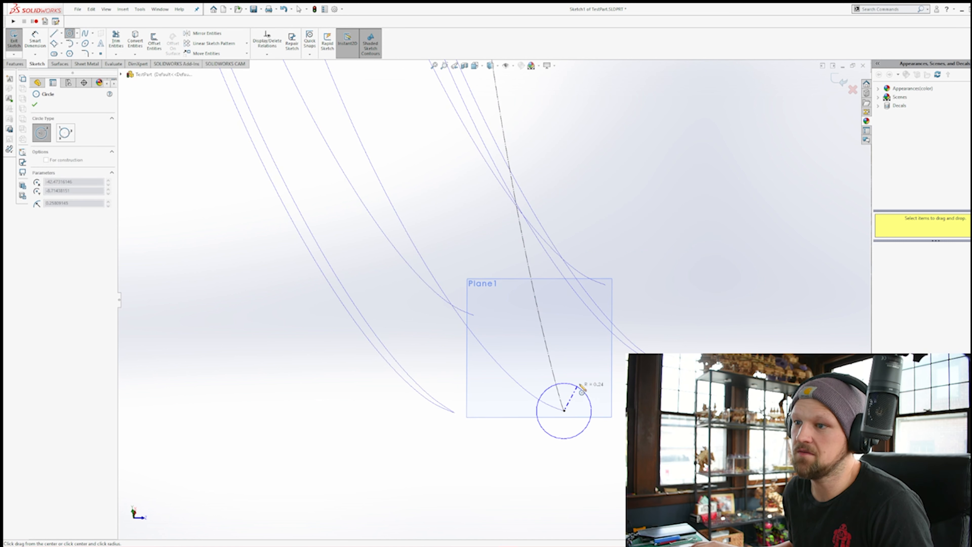
left_click(581, 393)
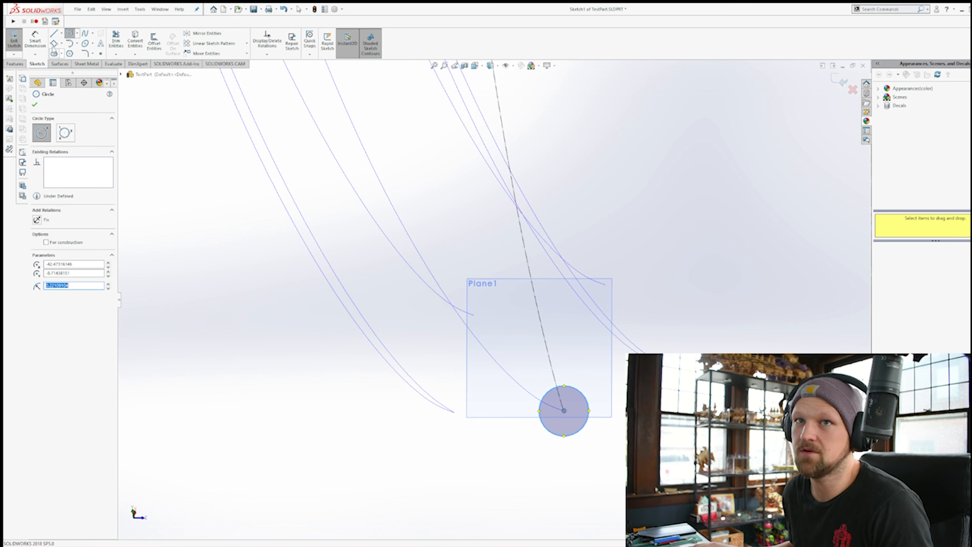
left_click(35, 38)
left_click(579, 395)
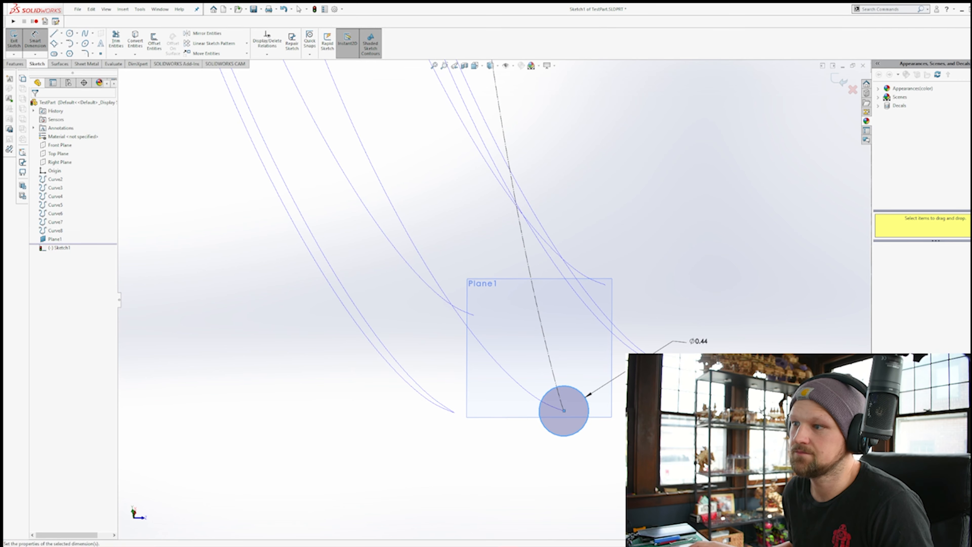
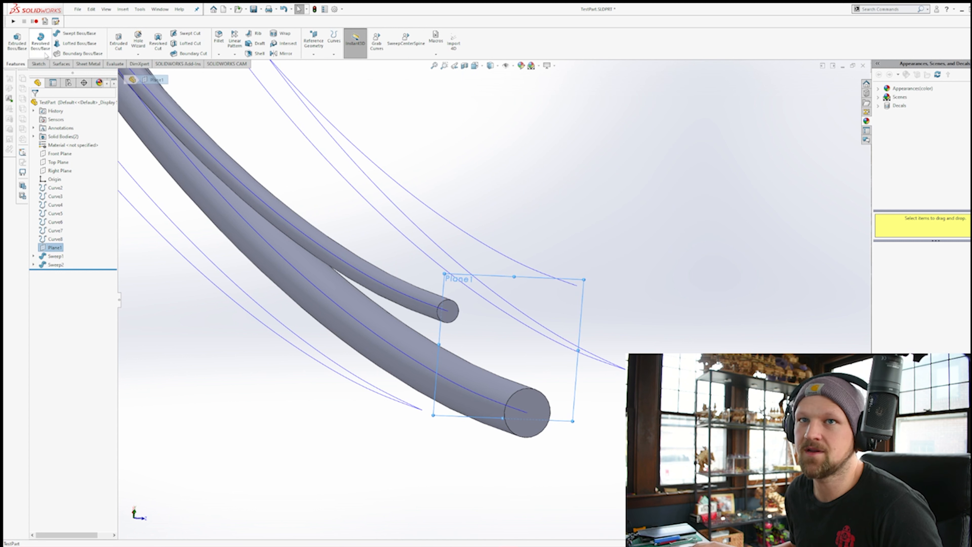
Start a sketch on Plane1 and convert the second rail curve into it as construction geometry
left_click(14, 39)
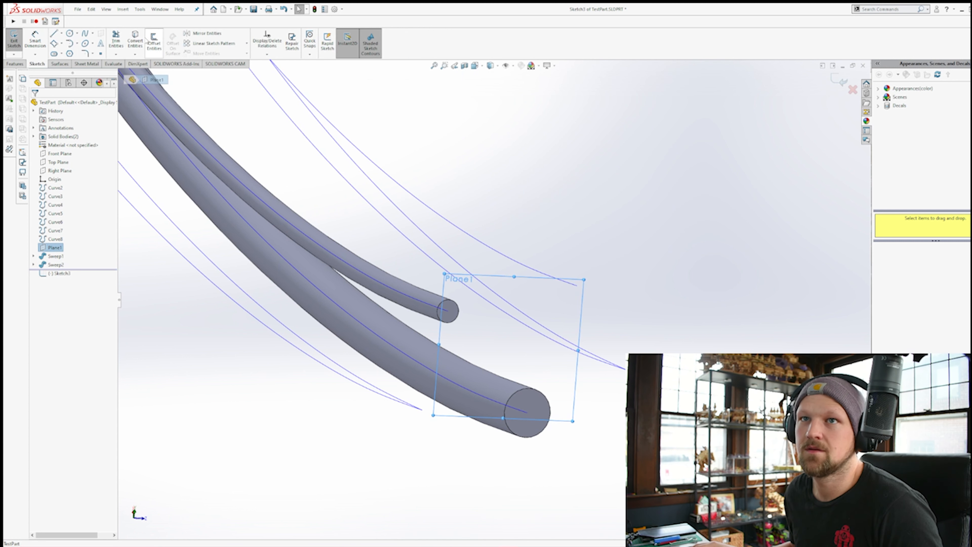
left_click(144, 39)
left_click(553, 280)
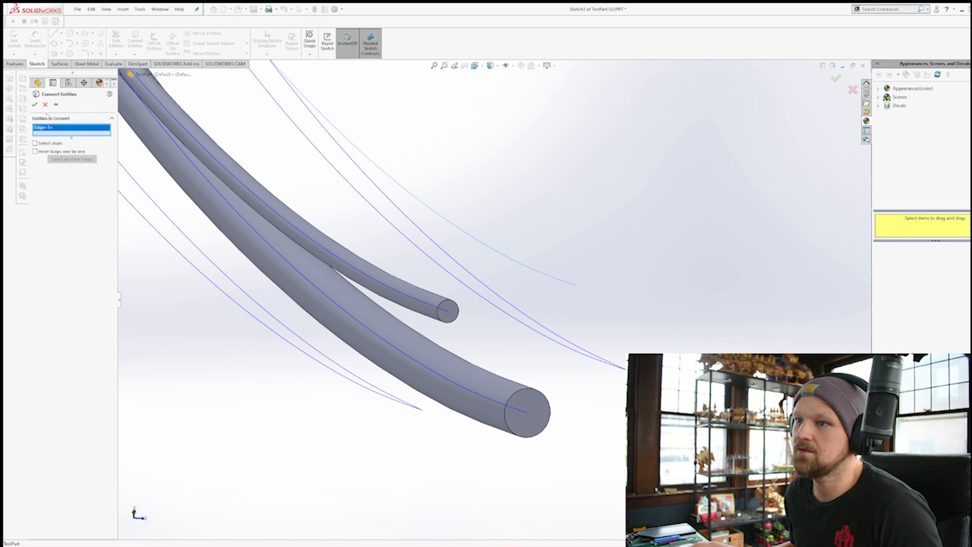
left_click(35, 105)
left_click(560, 168)
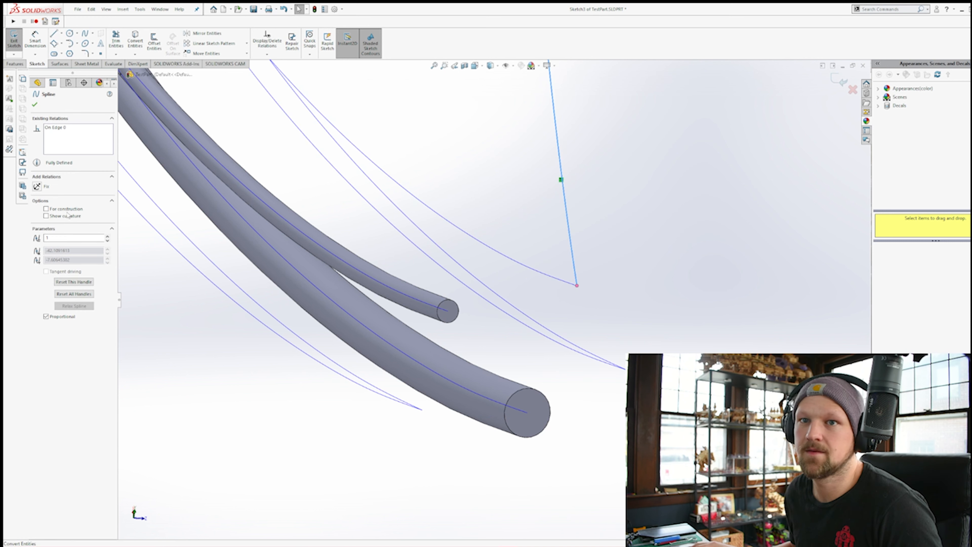
key("Escape")
Draw a circle centred on the converted rail curve's end point and set its diameter to 0.2
left_click(69, 33)
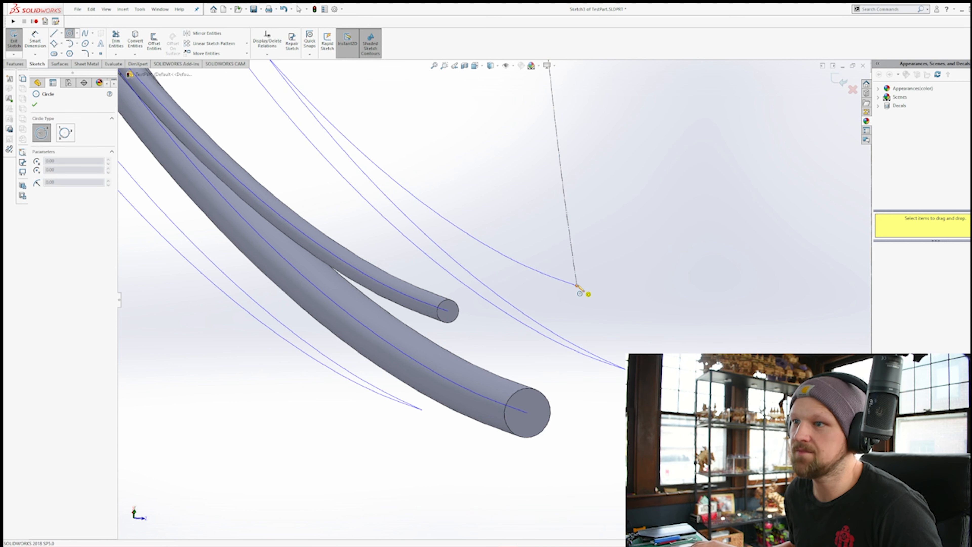
left_click_drag(577, 286, 584, 286)
left_click(45, 39)
left_click(584, 284)
left_click(659, 231)
type("0.2")
key("Return")
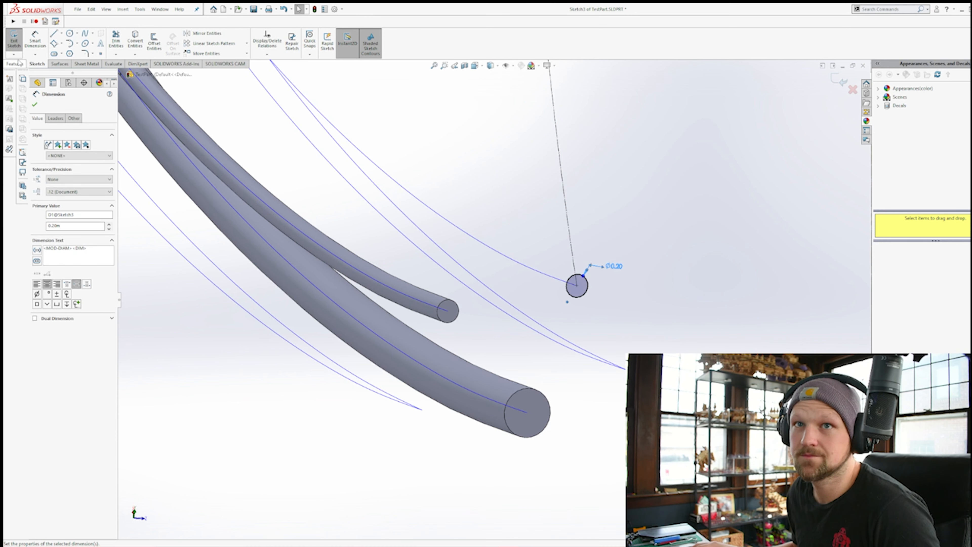
Sweep the 0.20 diameter circle along the second rail curve to create its tube
left_click(14, 64)
left_click(76, 33)
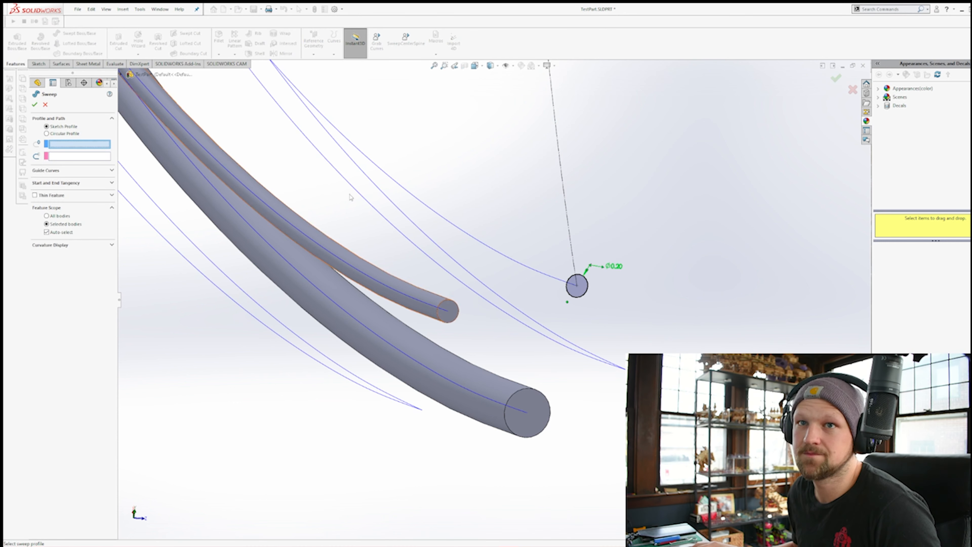
left_click(575, 297)
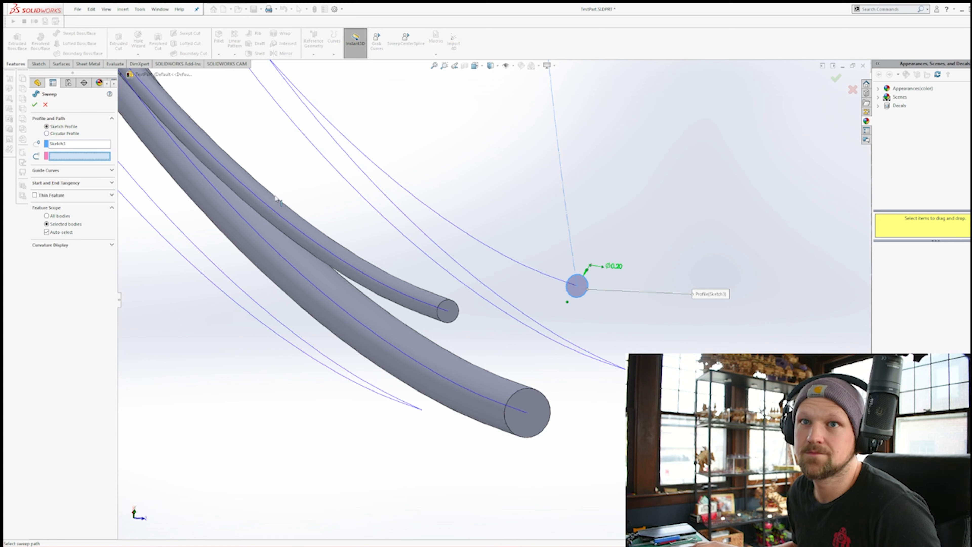
left_click(470, 240)
key("Return")
Hide Curve5 and Curve6, which run close beside the other unswept curves
middle_click_drag(574, 291, 437, 349)
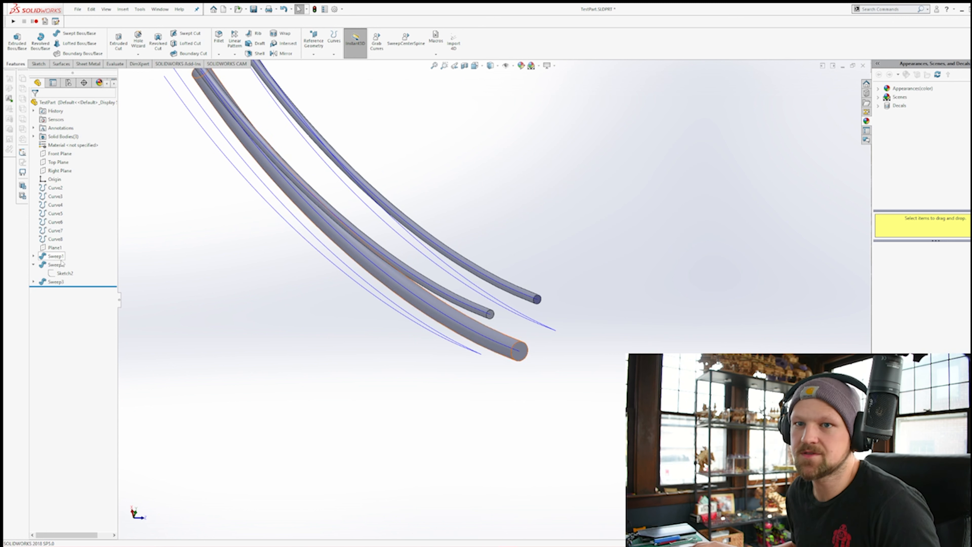
left_click(56, 213)
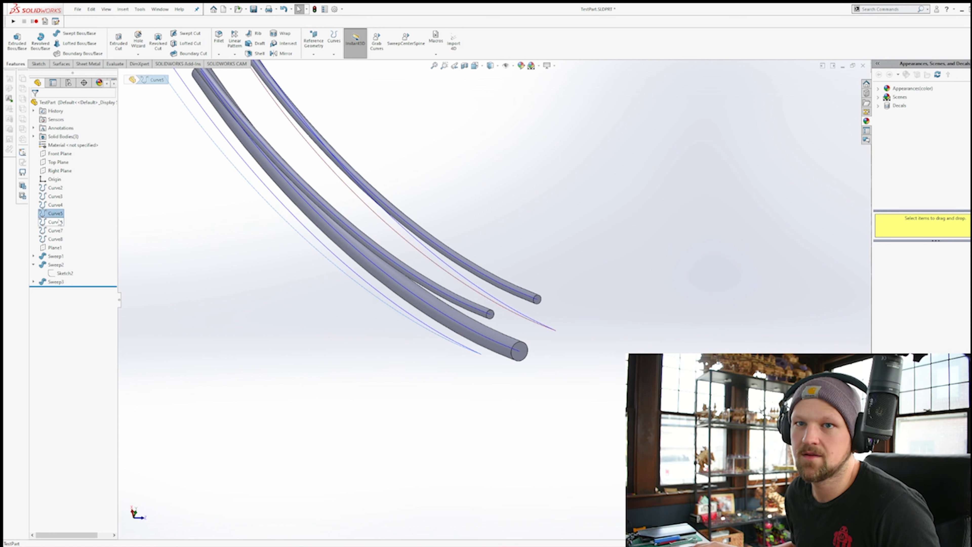
left_click(599, 215)
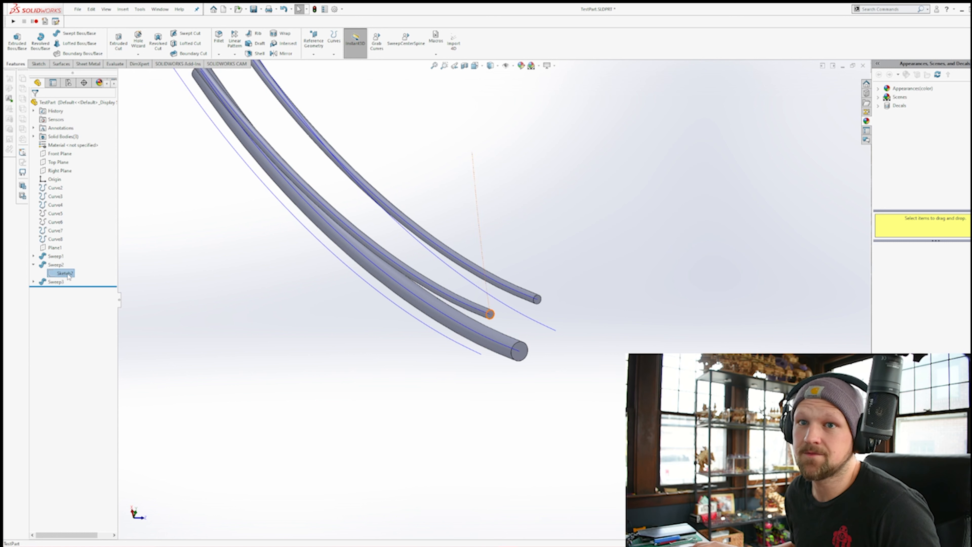
Start a sketch on Plane1 and convert the unswept curve beside the spine tube into it as construction geometry
scroll(545, 280, "down", 2)
left_click(55, 248)
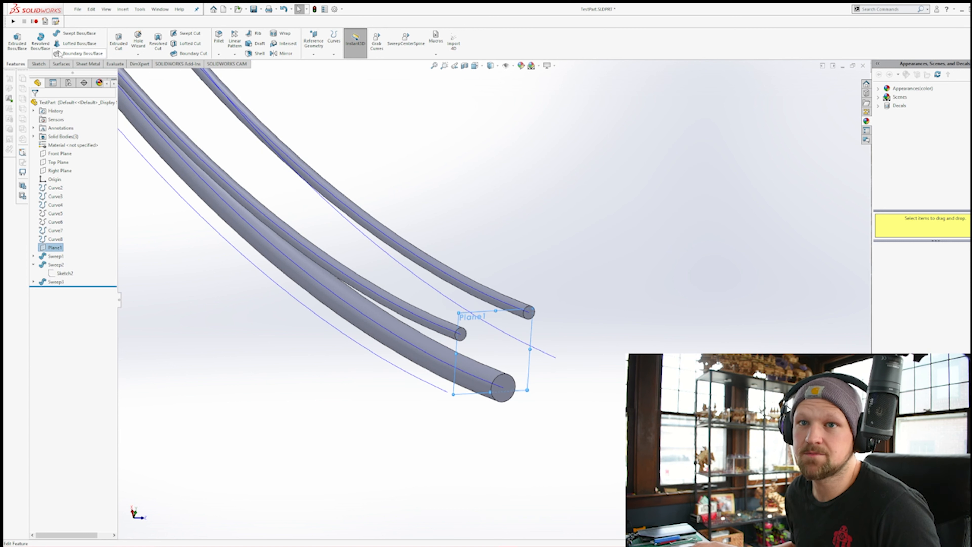
left_click(39, 65)
left_click(14, 40)
left_click(136, 41)
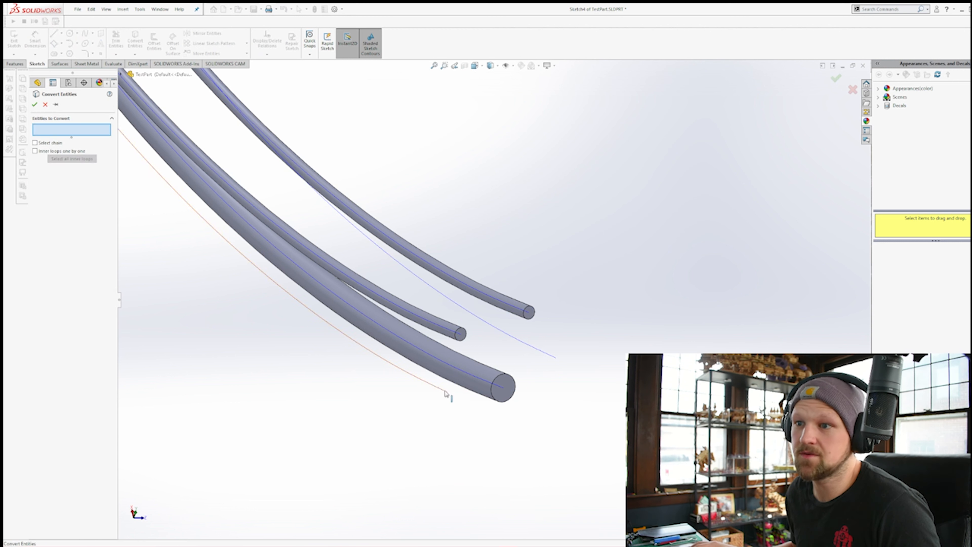
left_click(446, 391)
left_click(34, 104)
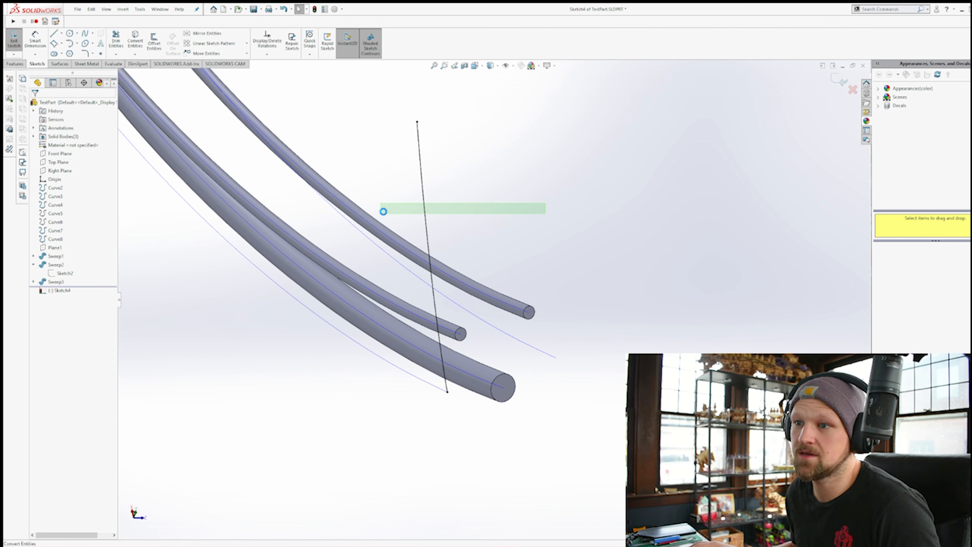
left_click(426, 209)
left_click(566, 204)
Draw a circle centred on the end point of the converted curve beside the spine tube, with a diameter of 0.20
left_click(77, 34)
left_click(74, 35)
left_click(74, 36)
left_click(72, 35)
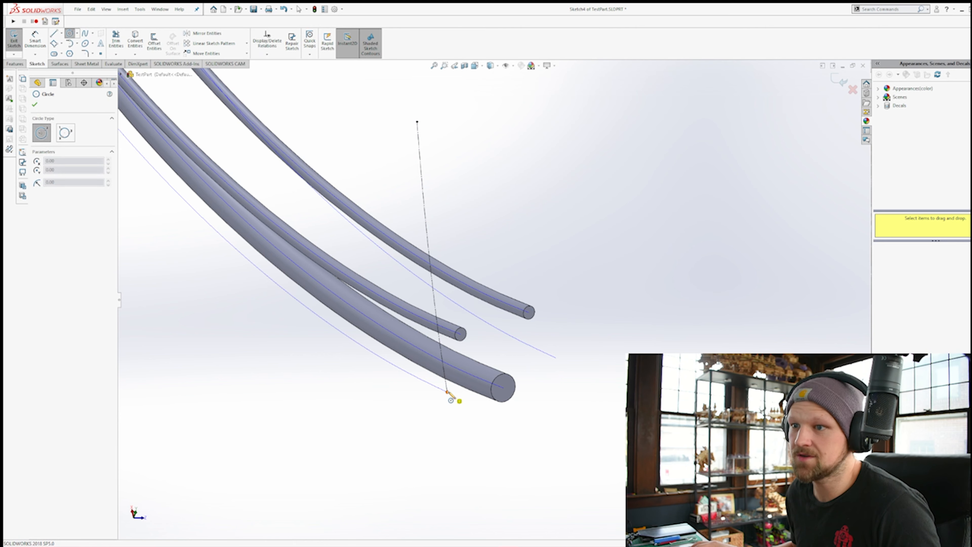
left_click_drag(447, 391, 456, 399)
left_click(36, 40)
left_click(454, 403)
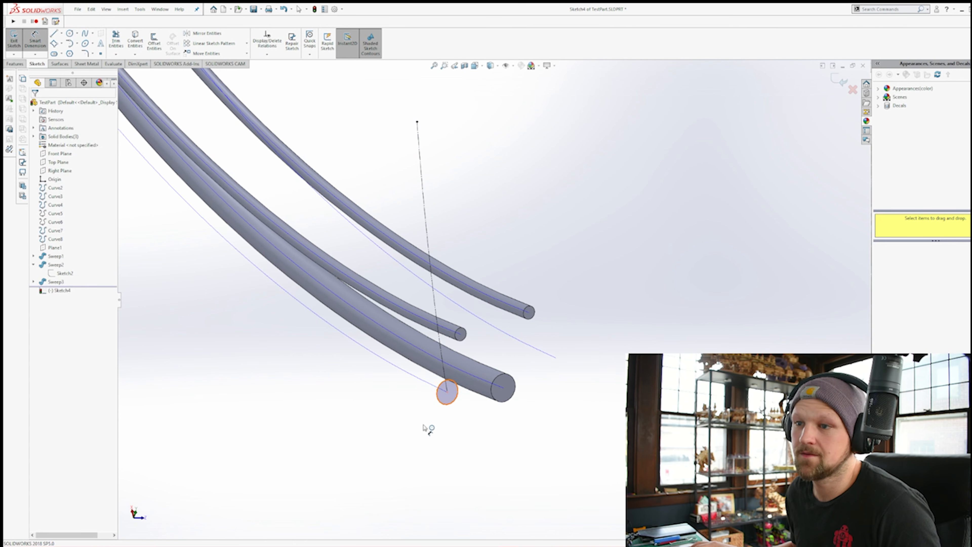
left_click(425, 420)
key("Return")
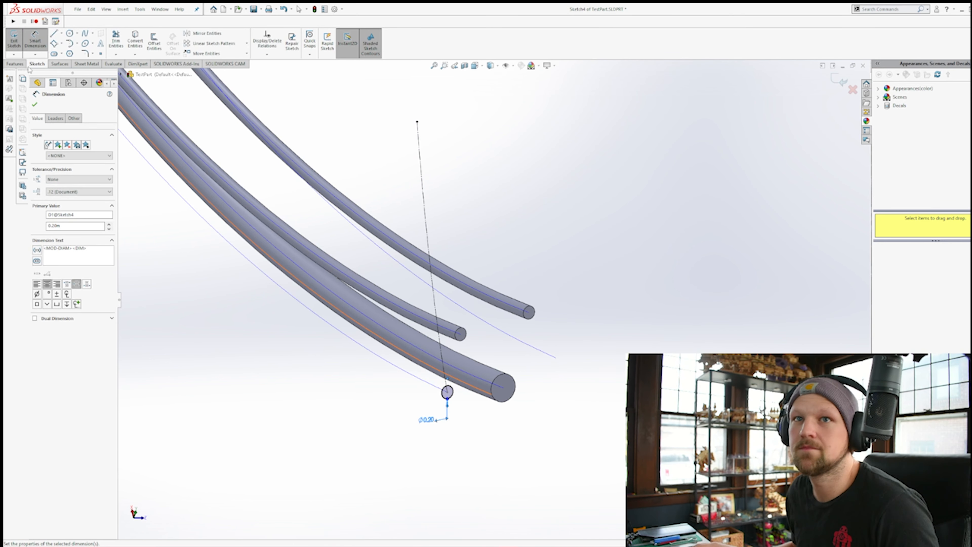
Sweep the new circle along Curve7 to create the spin rail tube
left_click(14, 63)
left_click(77, 33)
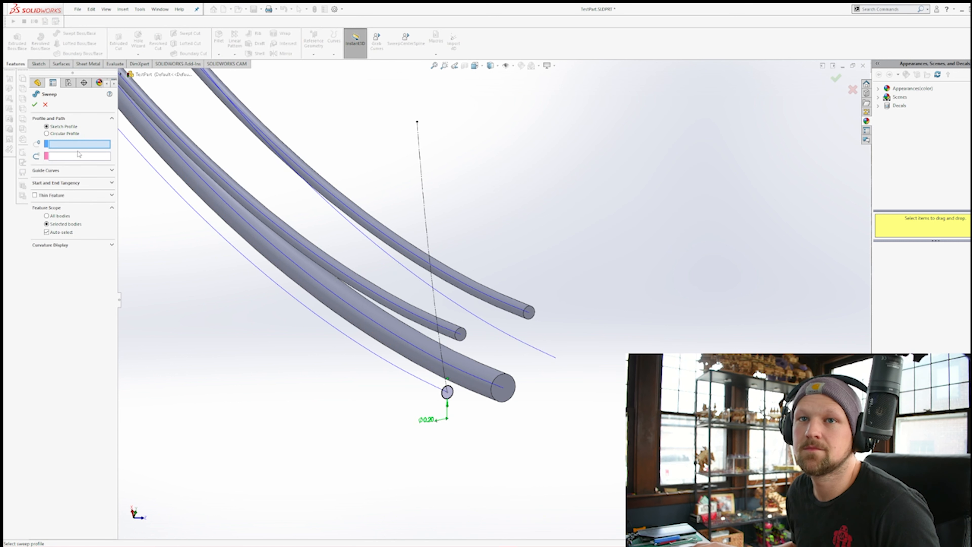
left_click(450, 400)
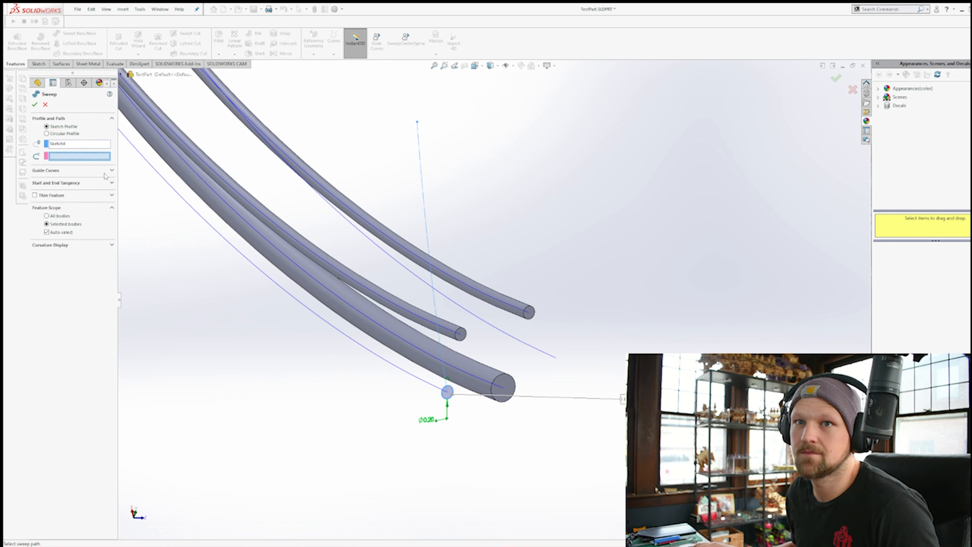
left_click(398, 366)
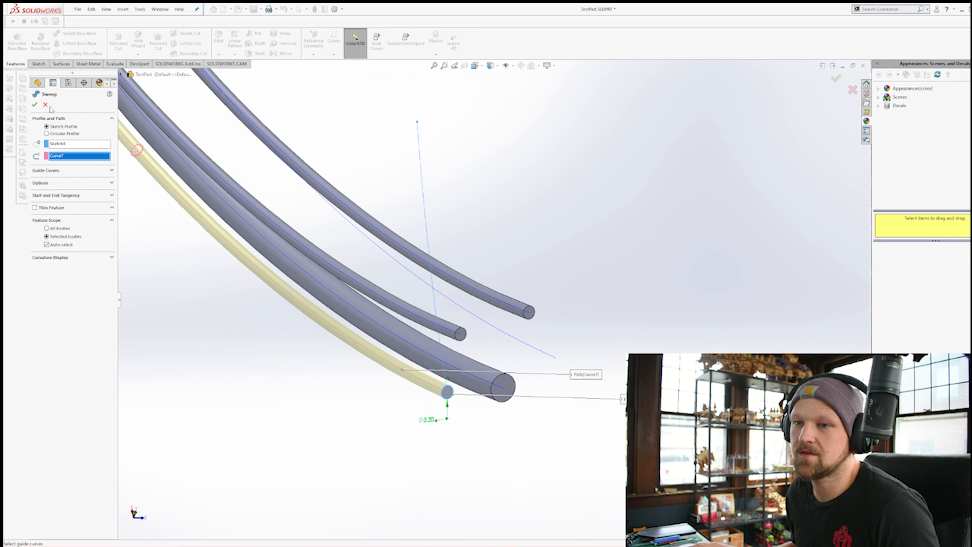
left_click(34, 104)
Start a new sketch on Plane1 for the last unswept curve's profile
mouse_move(383, 268)
middle_mouse_down()
mouse_move(425, 305)
mouse_move(379, 245)
middle_mouse_up()
left_click(62, 272)
left_click(54, 248)
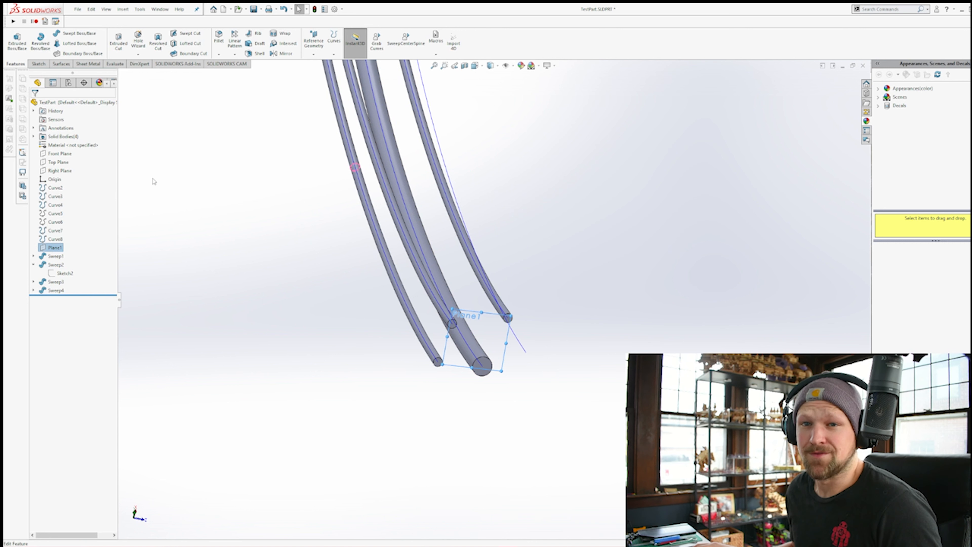
left_click(38, 63)
left_click(135, 43)
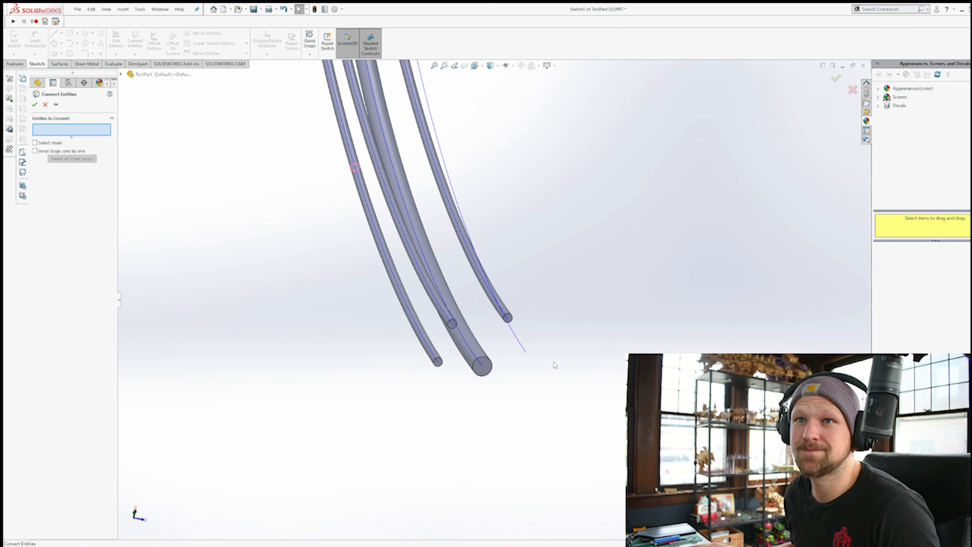
left_click(521, 346)
left_click(35, 104)
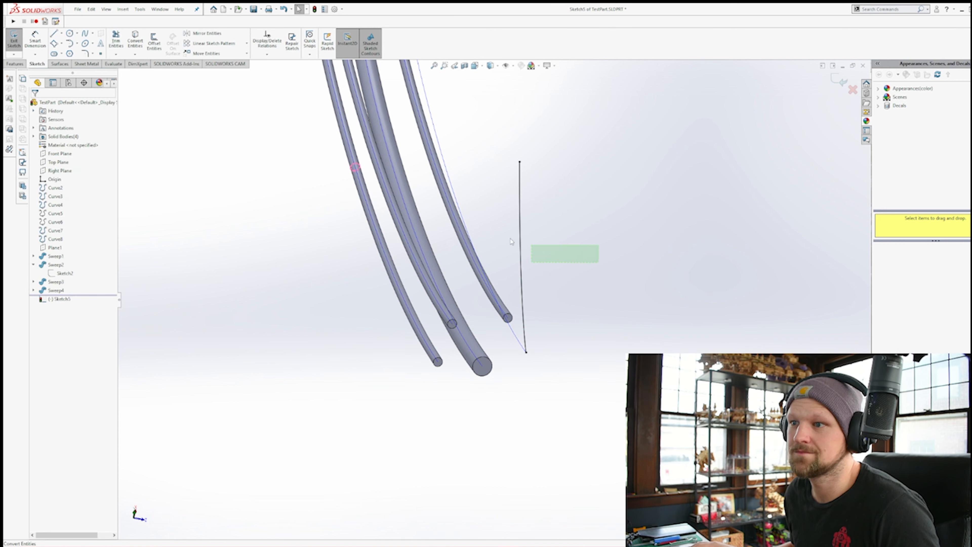
left_click(520, 247)
left_click(69, 216)
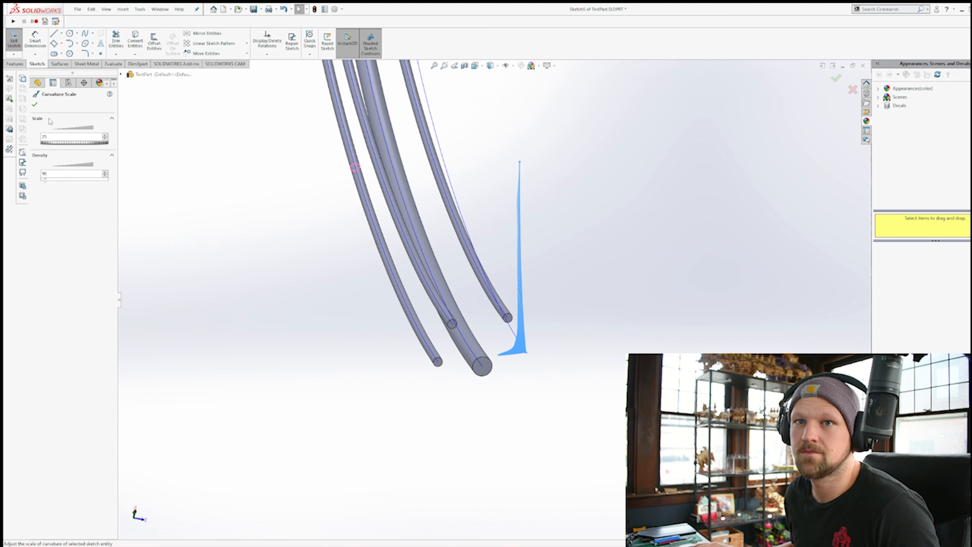
left_click(34, 104)
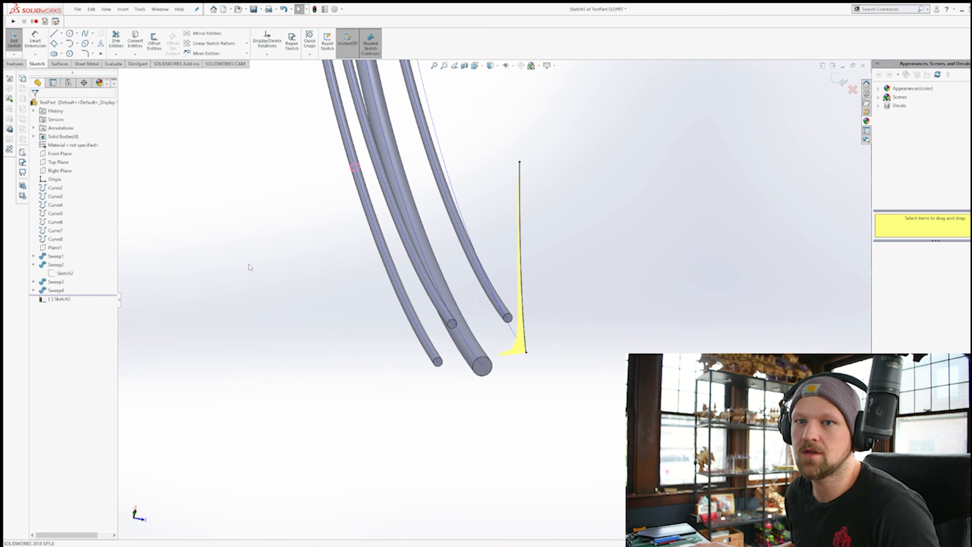
key("ctrl+z")
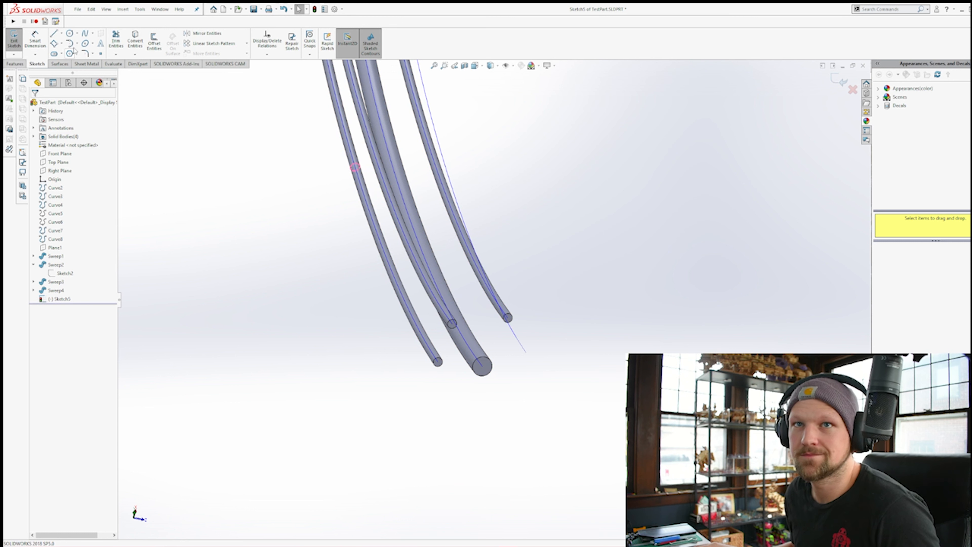
Convert the last unswept curve into the sketch and draw a 0.20 diameter circle centred on its end point
left_click(135, 38)
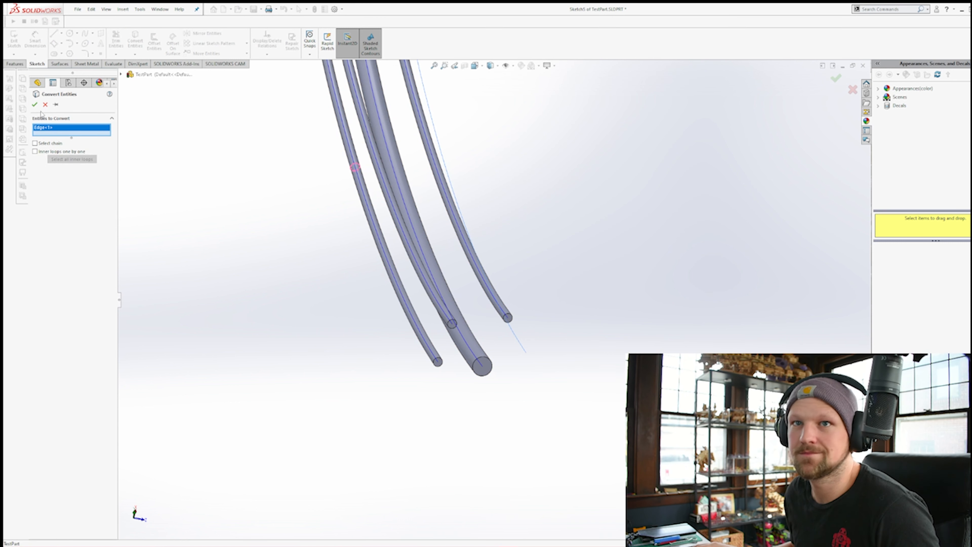
left_click(34, 105)
left_click(526, 352)
left_click(533, 354)
left_click(35, 41)
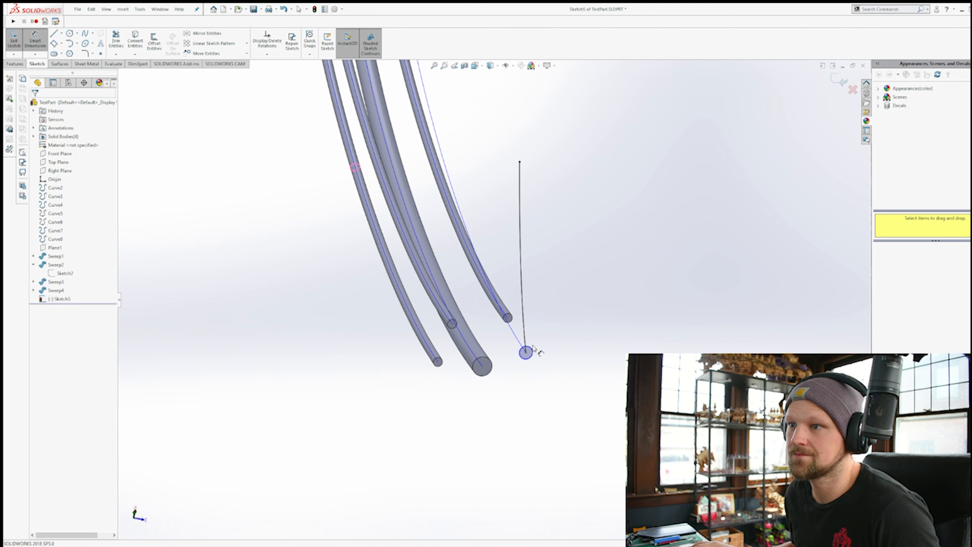
left_click(541, 347)
left_click(563, 335)
key("Return")
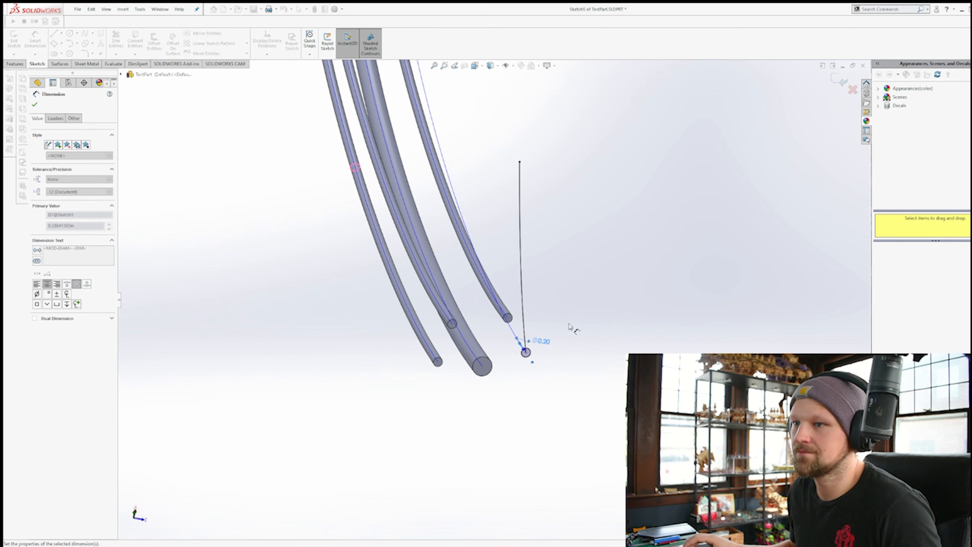
Change the converted spline above the new circle to construction geometry
key("Escape")
key("Escape")
left_click(521, 233)
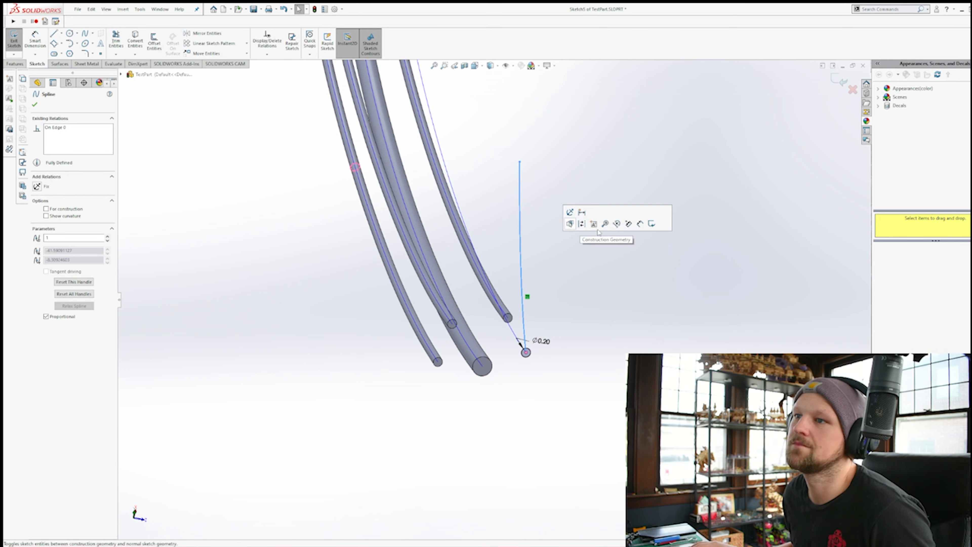
left_click(346, 282)
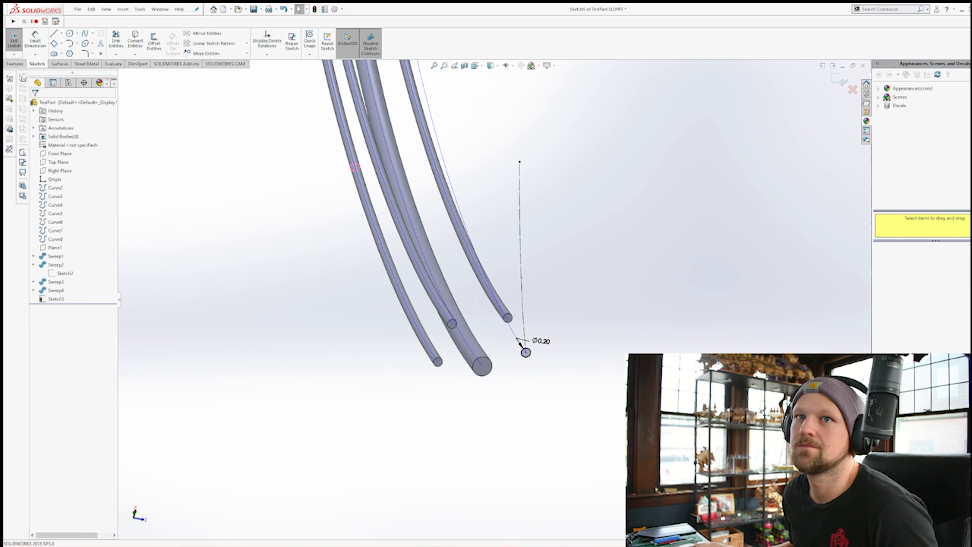
Sweep the 0.20 diameter circle along Curve8 to create the last rail tube, and hide Curve2 through Curve8
left_click(15, 64)
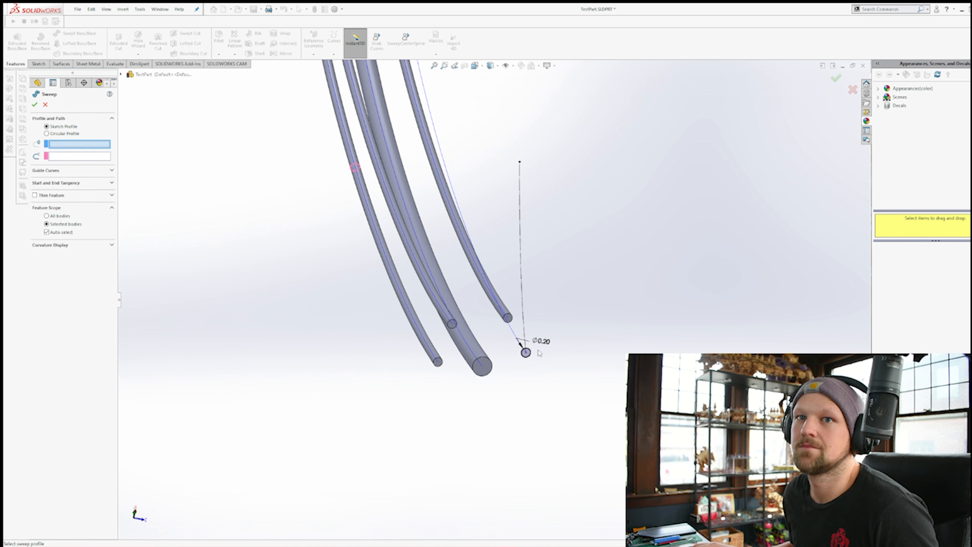
left_click(530, 355)
left_click(512, 327)
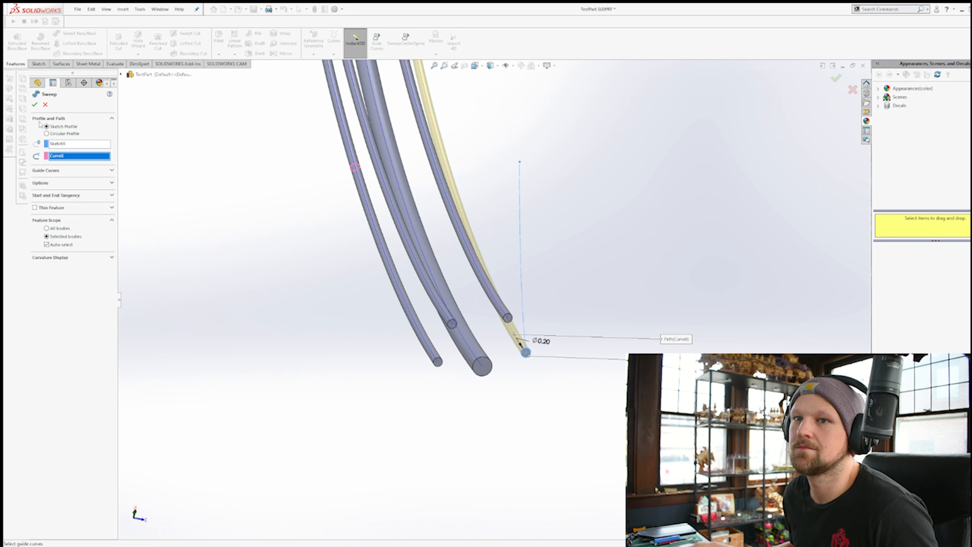
middle_click_drag(413, 199, 306, 199)
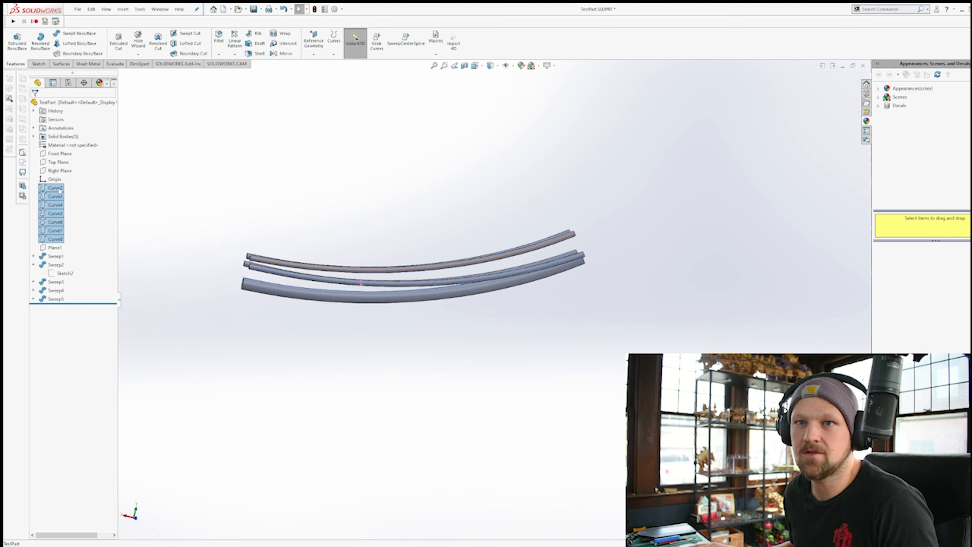
middle_click_drag(401, 238, 393, 230)
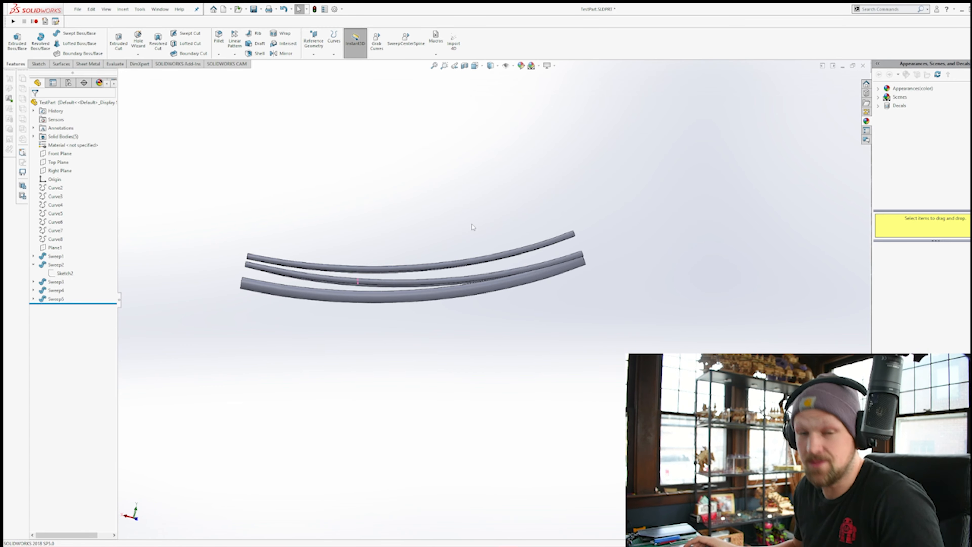
Examine the spine and four rail tubes from several angles to check their arrangement
middle_click_drag(487, 205, 484, 298)
scroll(484, 297, "up", 6)
scroll(398, 259, "down", 3)
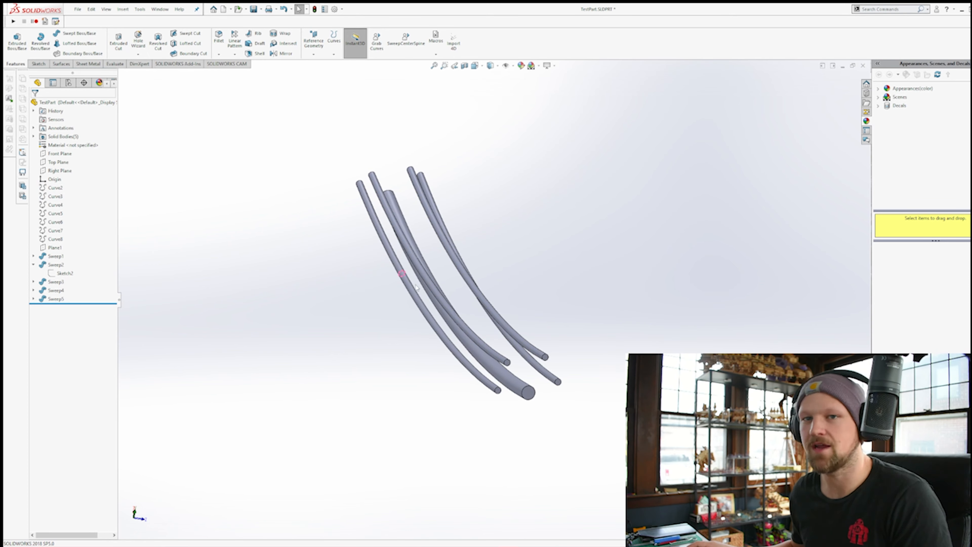
scroll(376, 272, "down", 5)
scroll(368, 172, "up", 3)
middle_click_drag(363, 170, 311, 247)
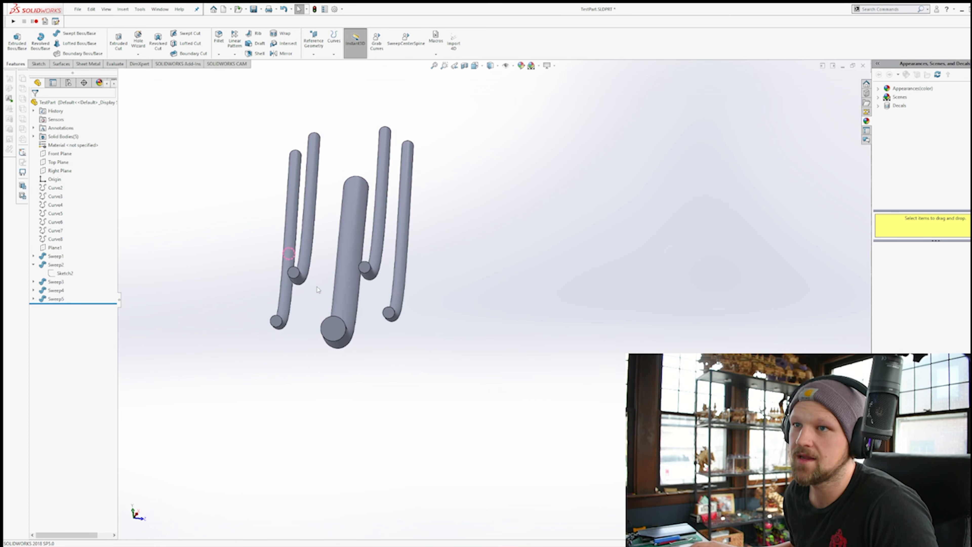
middle_click_drag(361, 283, 440, 309)
left_click(443, 310)
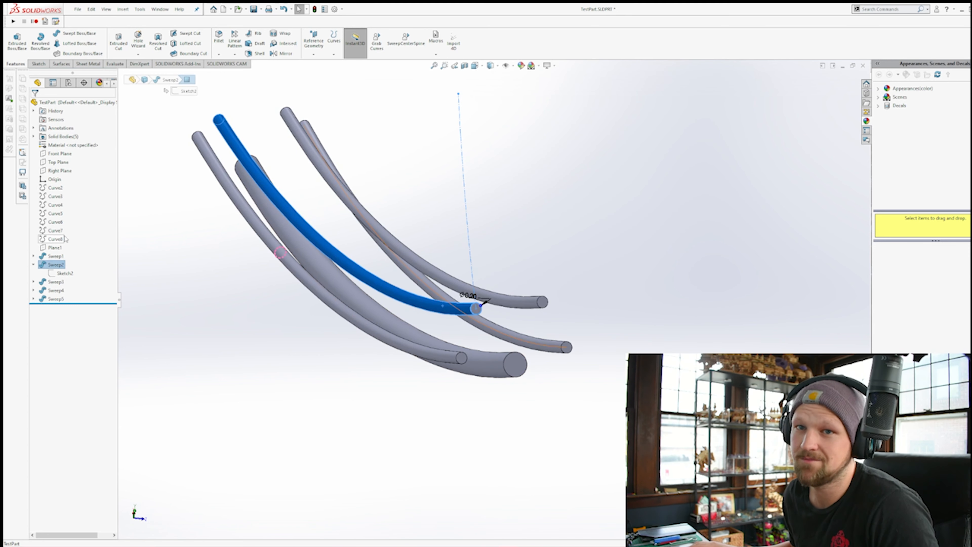
key("Escape")
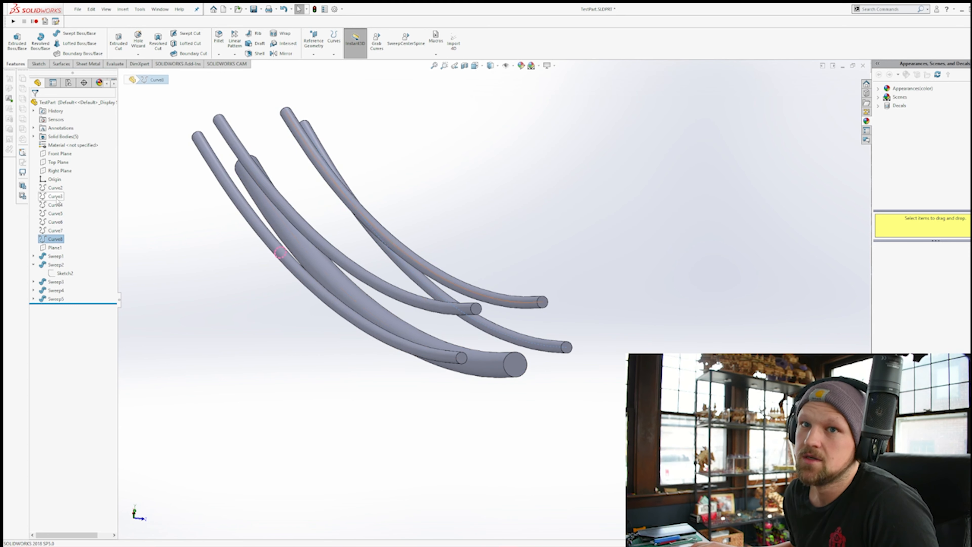
Check the imported curves one by one and unhide those running through the two rail tubes on the right side of the track
left_click(55, 188)
left_click(56, 196)
left_click(57, 205)
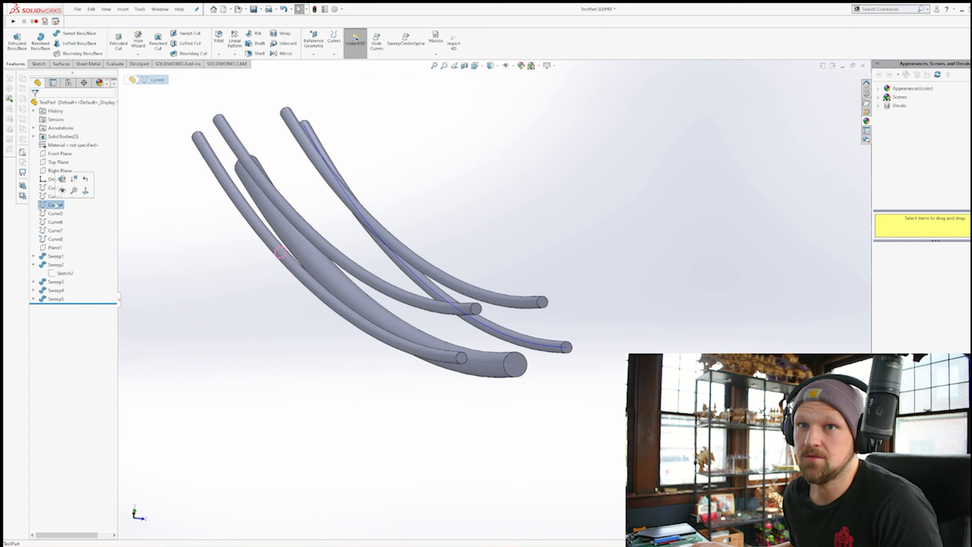
left_click(57, 214)
left_click(92, 213)
left_click(55, 196)
left_click(550, 201)
middle_click_drag(519, 228, 545, 355)
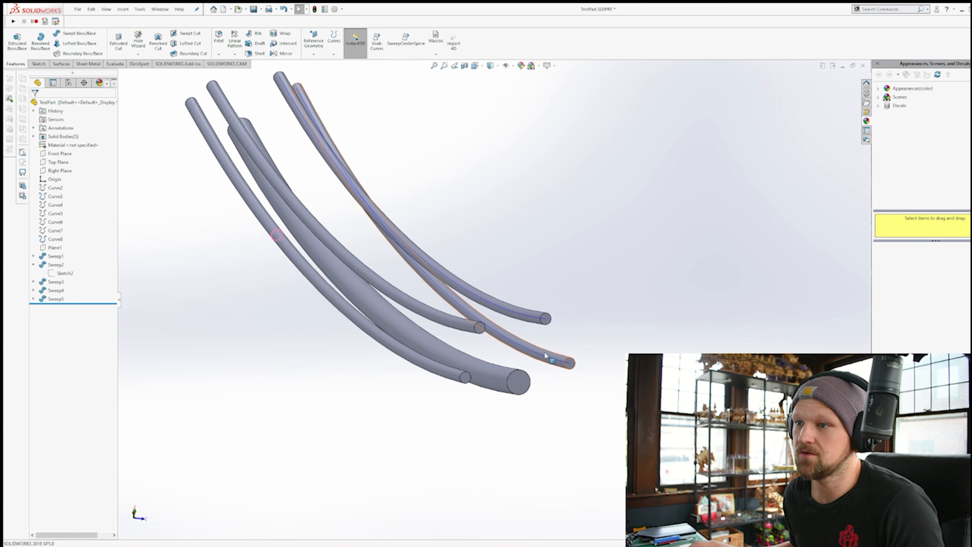
Adjust the curve visibility so only the centre curves of the two upper rail tubes are shown
left_click(545, 356)
left_click(472, 326)
left_click(54, 231)
left_click(54, 214)
left_click(54, 205)
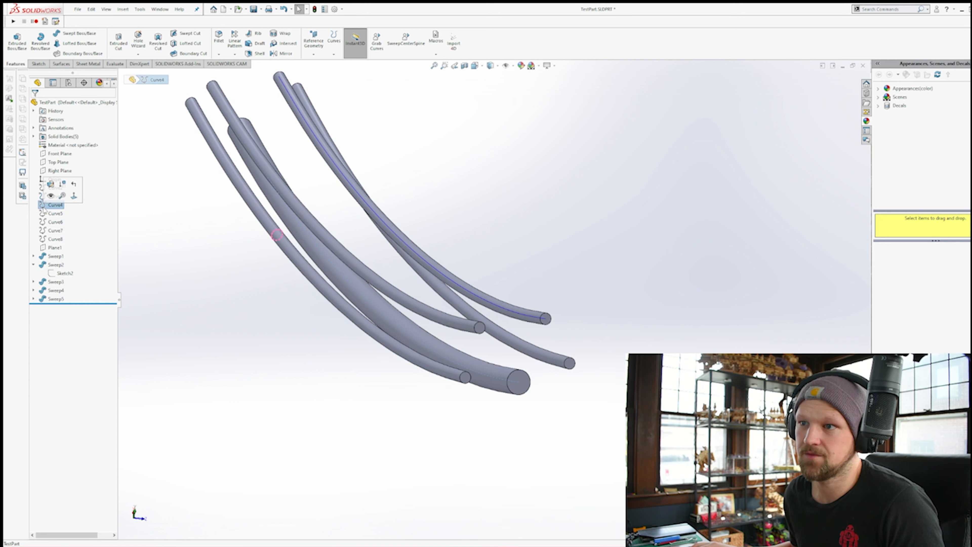
left_click(55, 188)
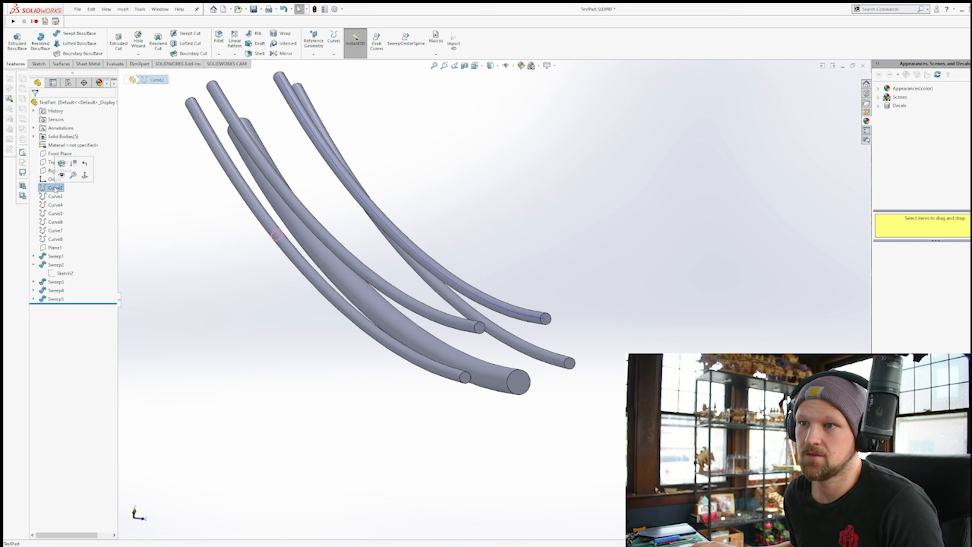
left_click(71, 176)
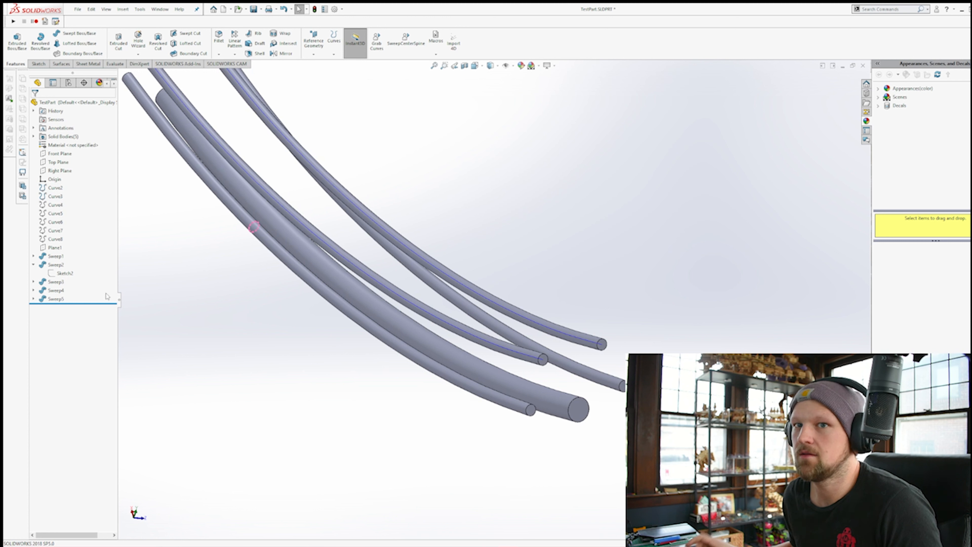
Start a new sketch on Plane1 and show the spine tube's centre curve
left_click(55, 247)
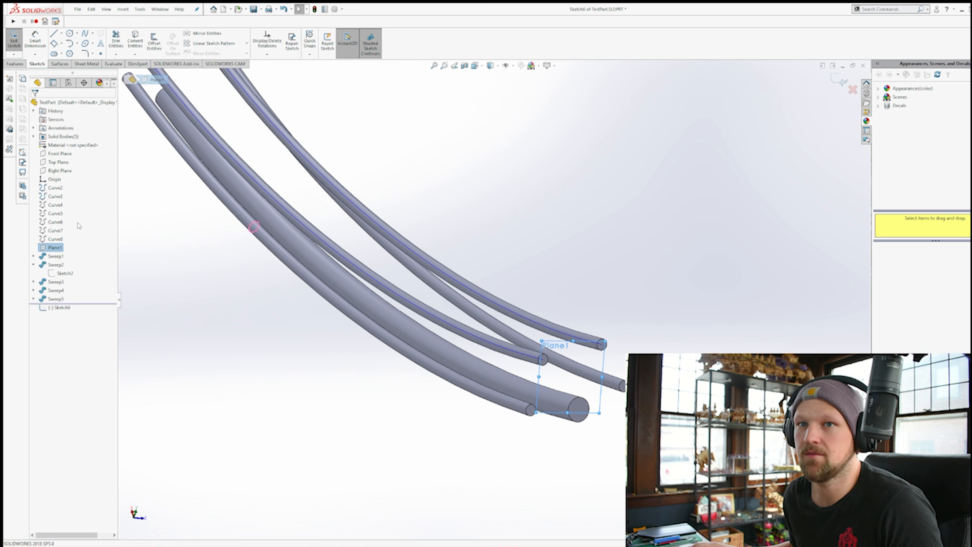
left_click(482, 67)
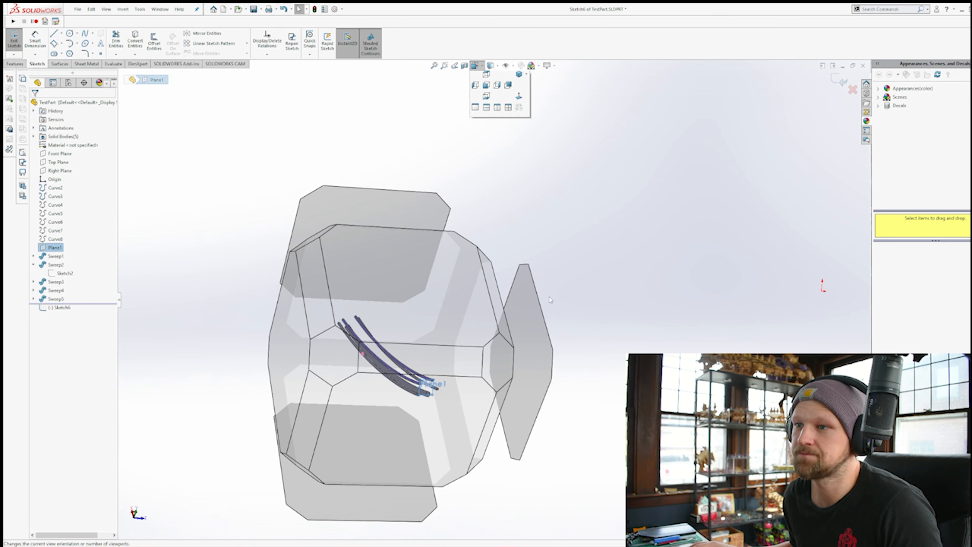
left_click(484, 101)
left_click(481, 67)
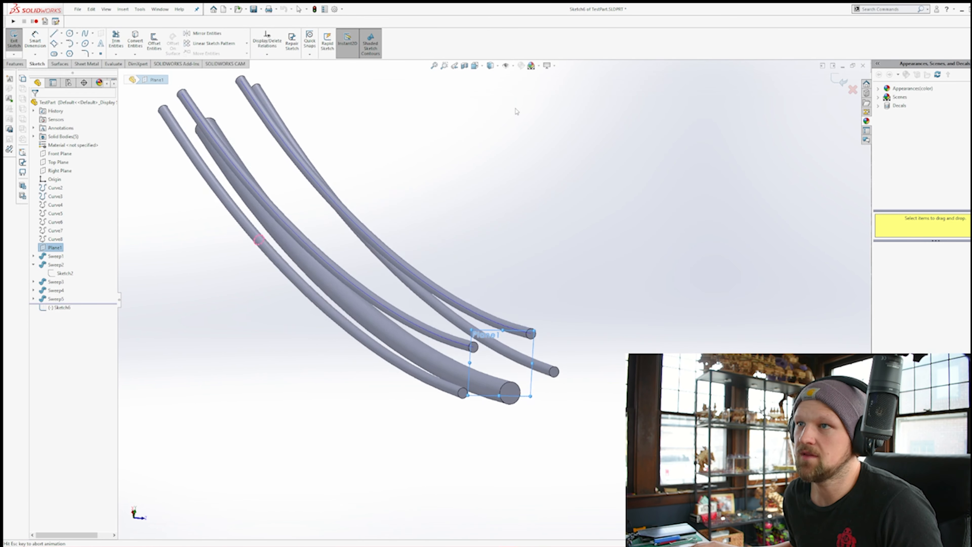
left_click(558, 303)
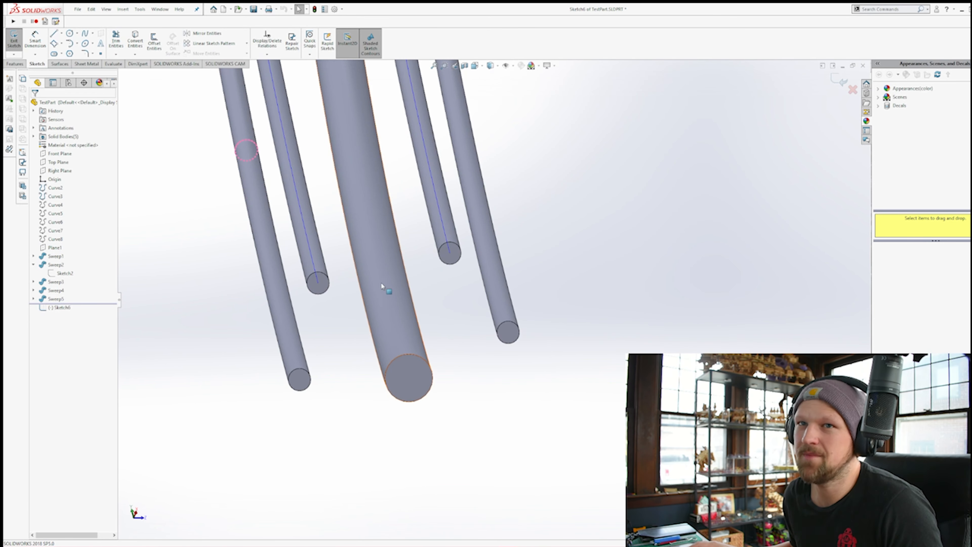
left_click(55, 209)
left_click(554, 238)
Convert the centre curves of the spine and the two upper rails into the sketch
left_click(143, 44)
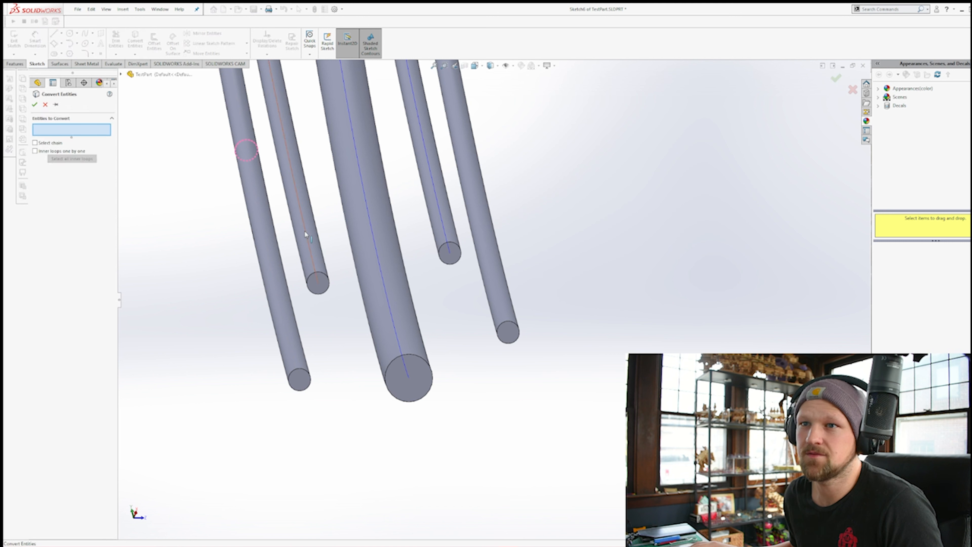
left_click(305, 231)
left_click(306, 246)
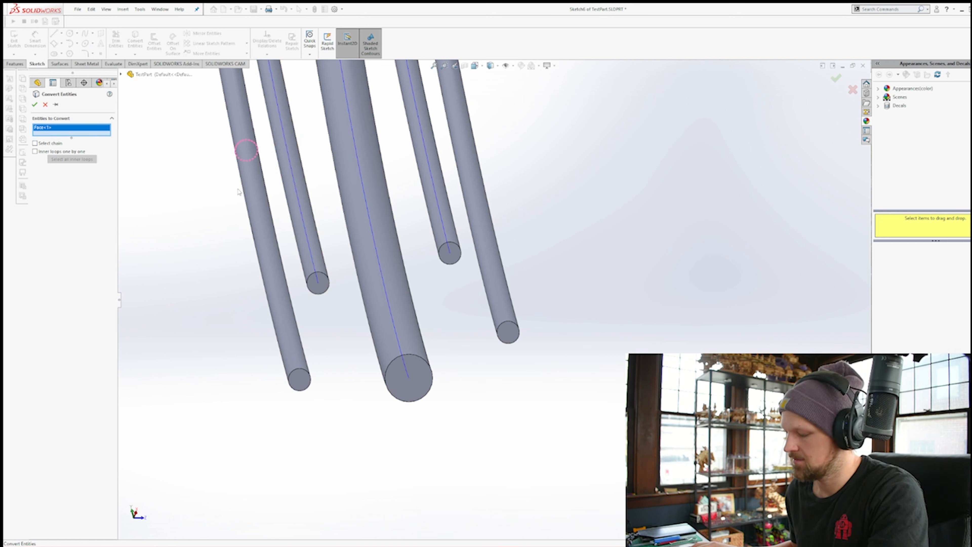
left_click(441, 257)
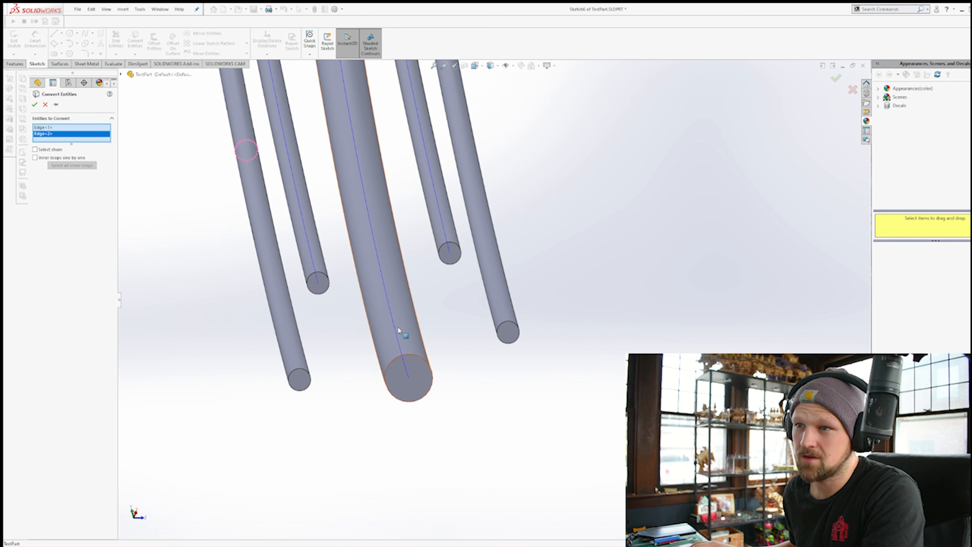
left_click(306, 274)
left_click(34, 104)
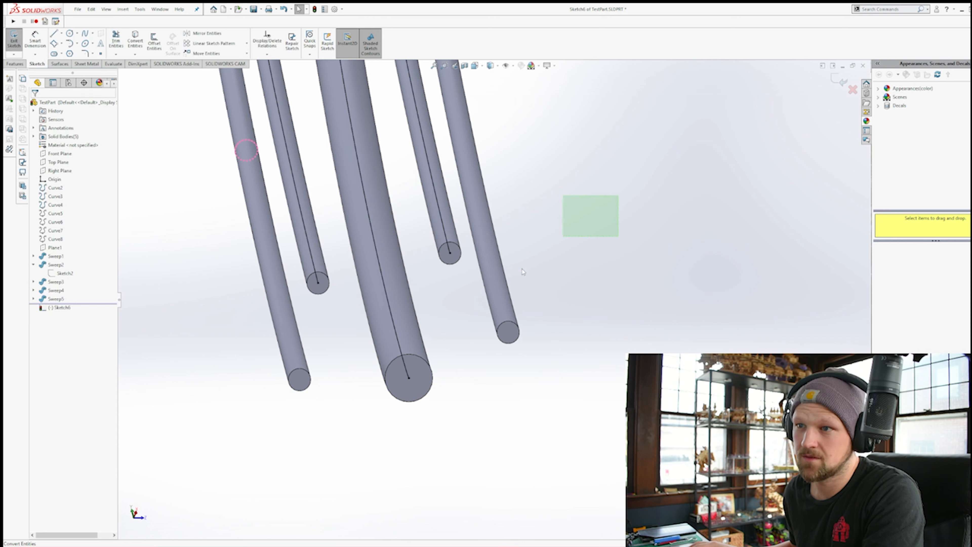
Draw a line joining the two upper rail centres and another from the spine centre to that line's midpoint
left_click(55, 34)
mouse_move(317, 283)
left_mouse_down()
mouse_move(448, 270)
mouse_move(449, 252)
left_mouse_up()
key("Escape")
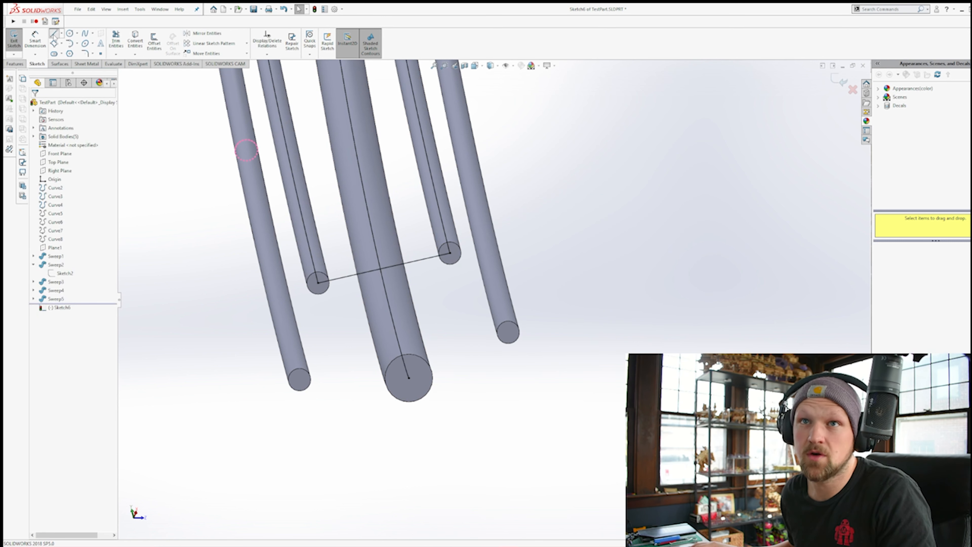
left_click(54, 33)
left_click(409, 377)
left_click(384, 268)
key("Escape")
Change the two drawn lines and the converted splines to construction geometry
left_click_drag(448, 316, 320, 245)
left_click_drag(607, 358, 247, 192)
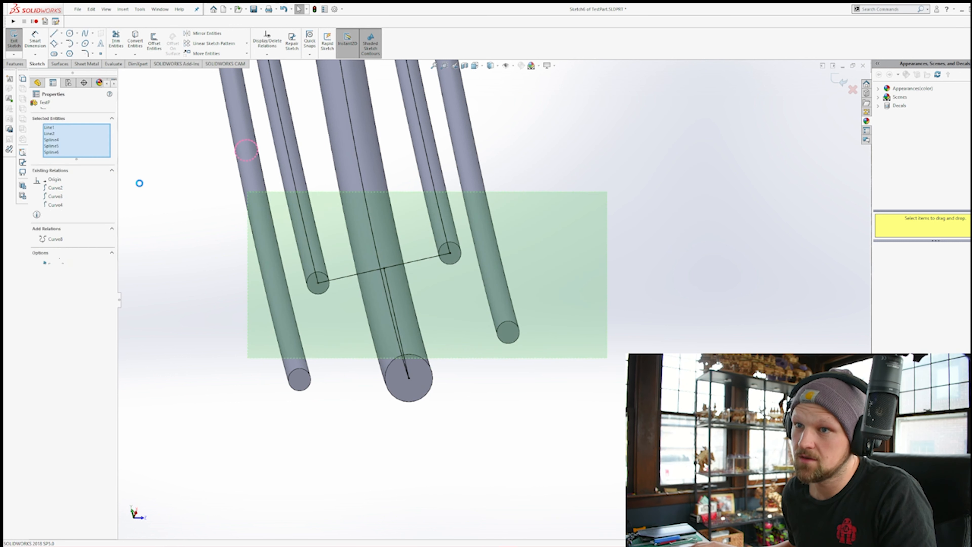
left_click(68, 264)
left_click(330, 226)
middle_click_drag(330, 226, 552, 254)
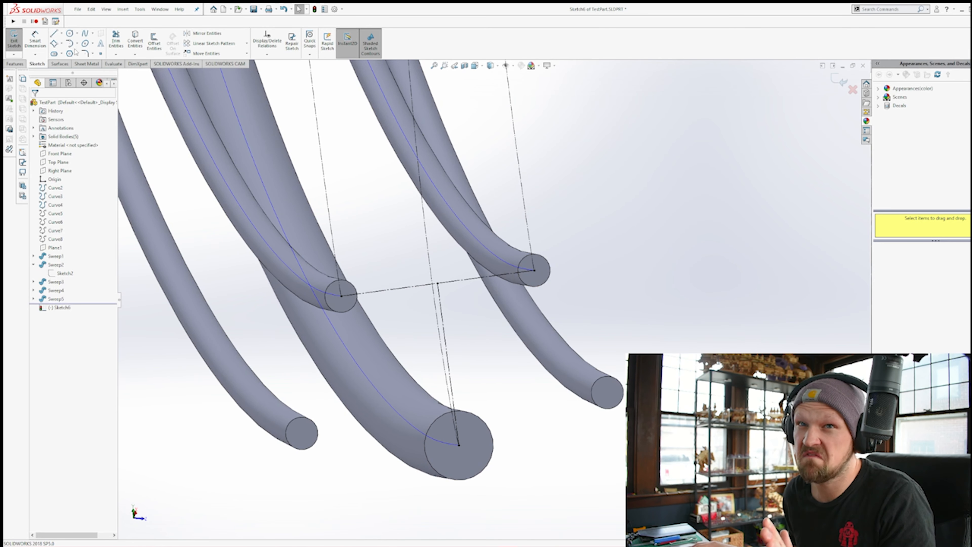
Draw a short line outward from the left upper rail's centre, connected to a long line running down past the spine centre's level
left_click(55, 33)
left_click(341, 296)
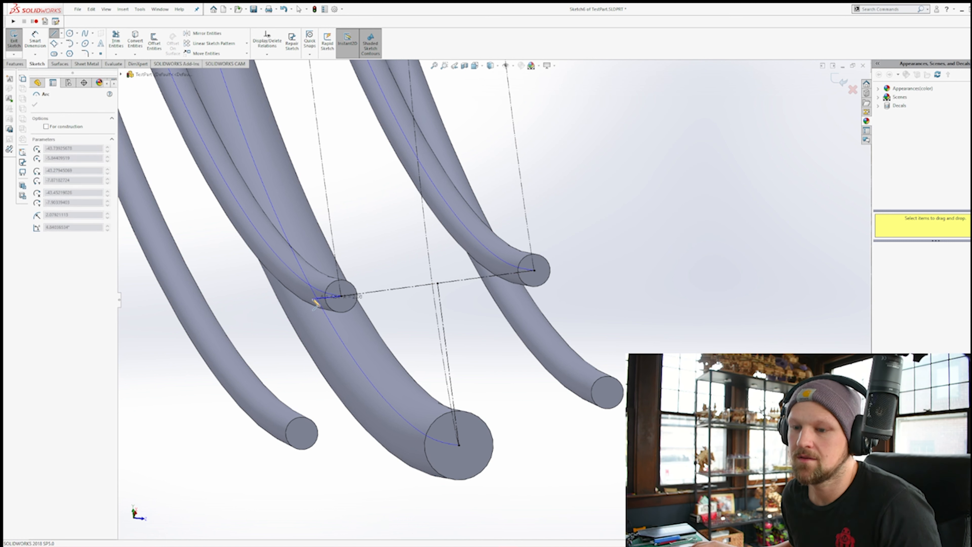
key("Escape")
left_click(341, 296)
left_click(308, 301)
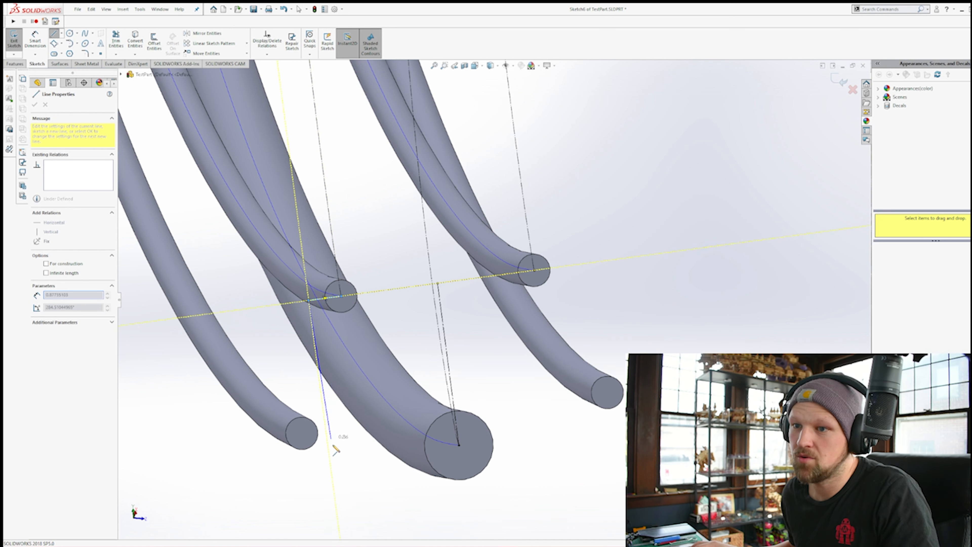
double_click(333, 485)
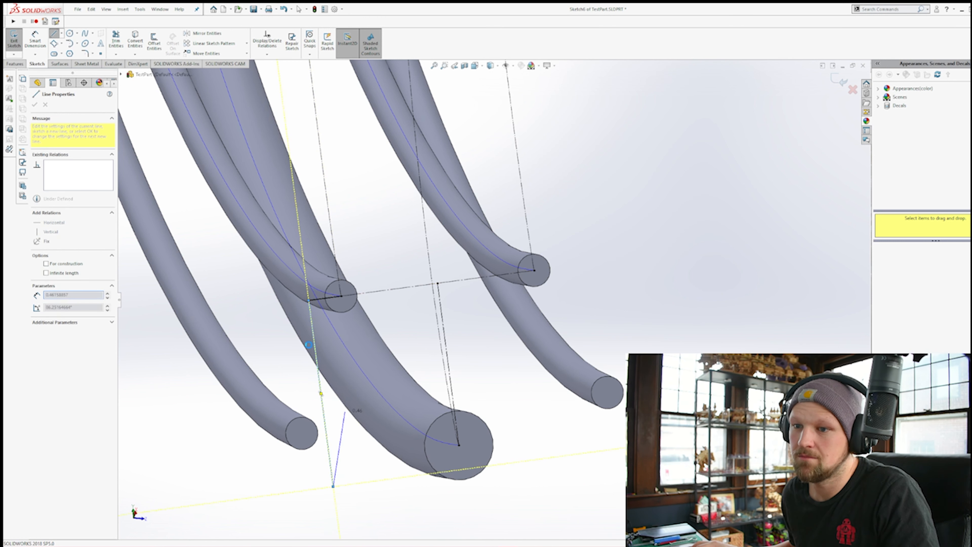
Draw a line from the spine centre across the long downward line and dimension the angle between them at 90°
left_click(460, 446)
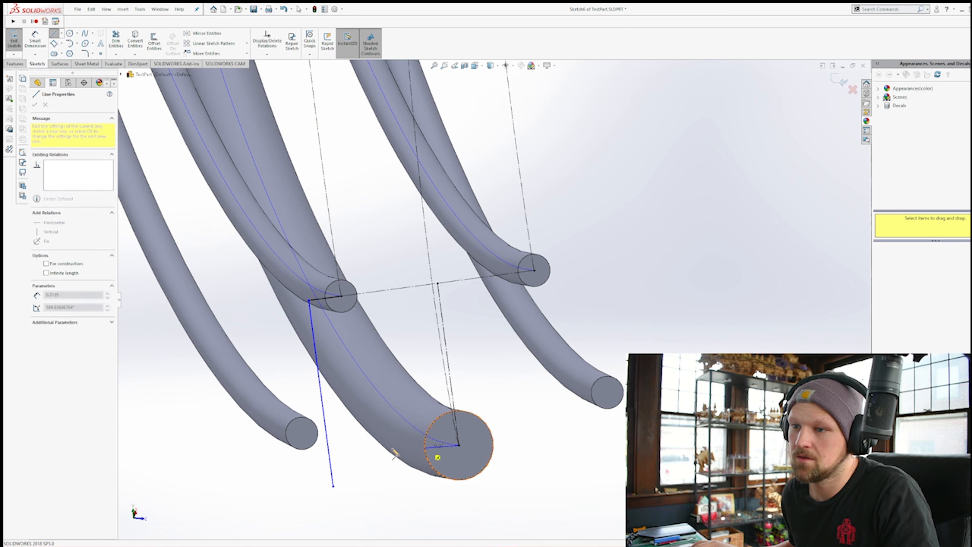
left_click(265, 480)
key("Escape")
left_click(36, 43)
left_click(333, 467)
left_click(329, 459)
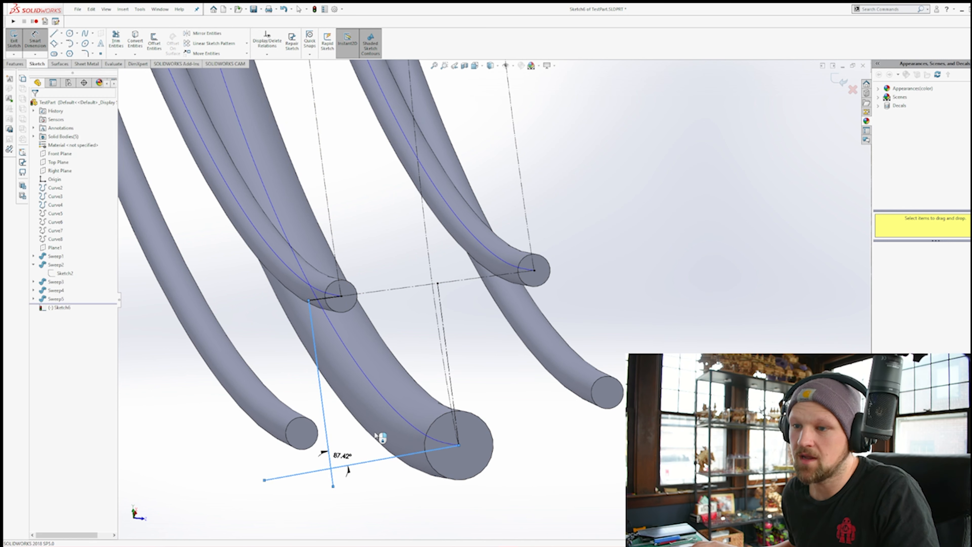
left_click(341, 458)
type("90")
key("Return")
left_click(312, 320)
left_click(320, 299)
left_click(316, 316)
left_click(419, 283)
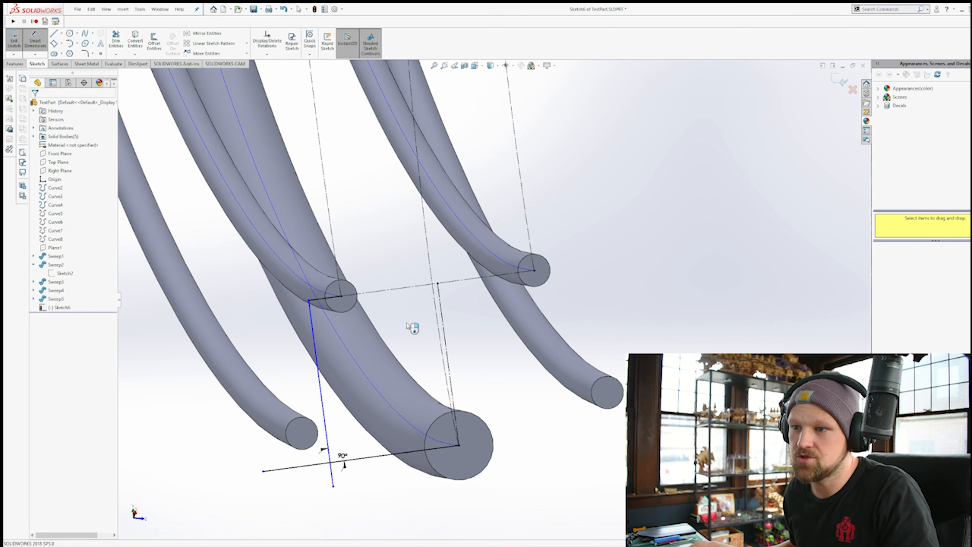
left_click(451, 383)
key("Escape")
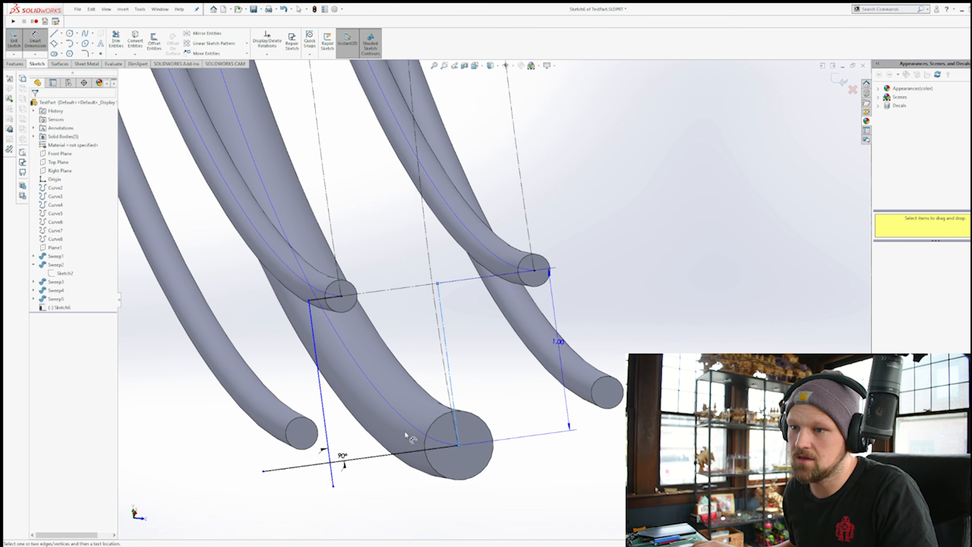
Trim the overhanging line ends beyond the 90° corner and change the three bracket lines to construction geometry
left_click(116, 45)
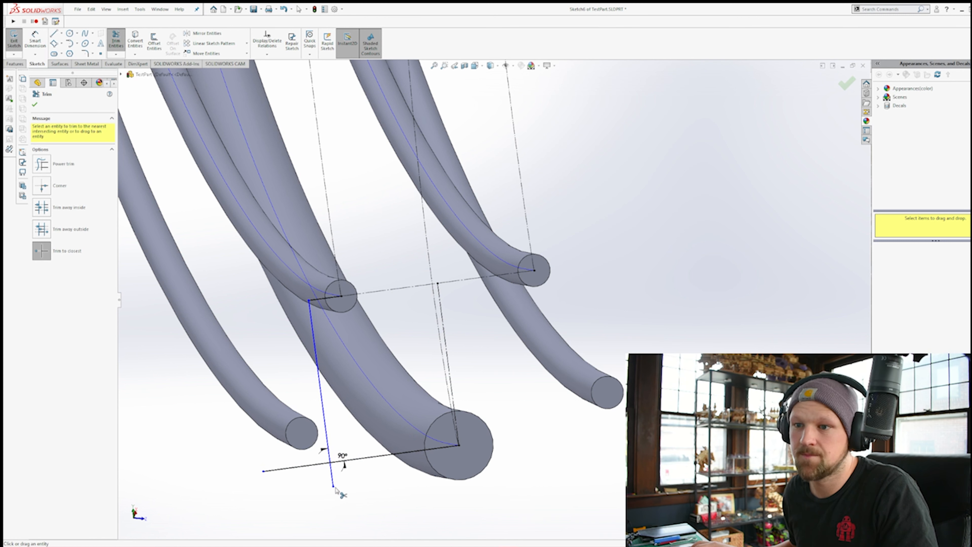
left_click(308, 466)
key("Escape")
scroll(390, 332, "up", 6)
middle_click_drag(390, 332, 421, 372)
scroll(533, 378, "down", 4)
left_click_drag(532, 399, 285, 113)
left_click(185, 336)
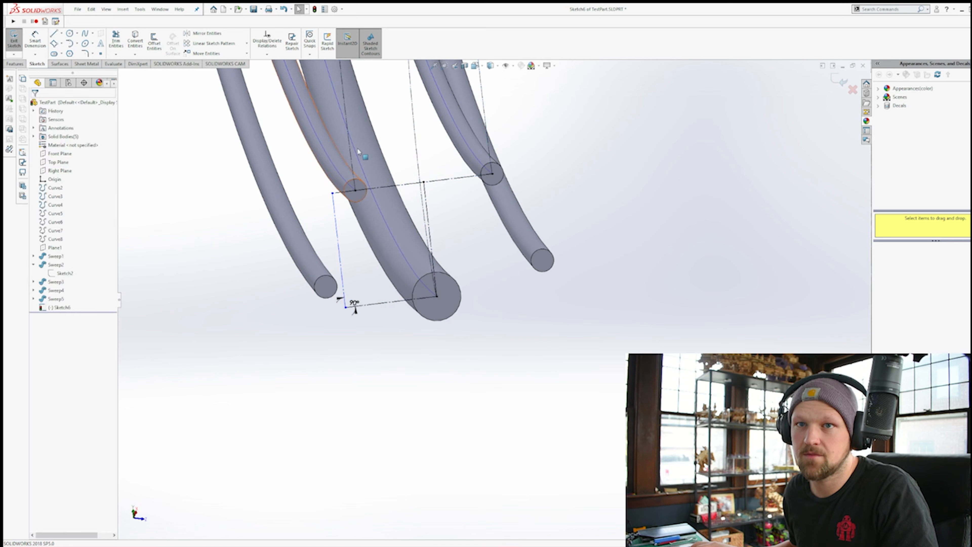
Offset the three connected bracket lines by 0.06 m on both sides, closing the ends with line caps
scroll(358, 147, "down", 4)
middle_click_drag(386, 206, 386, 185, "ctrl")
left_click(154, 42)
left_click(364, 252)
left_click(444, 489)
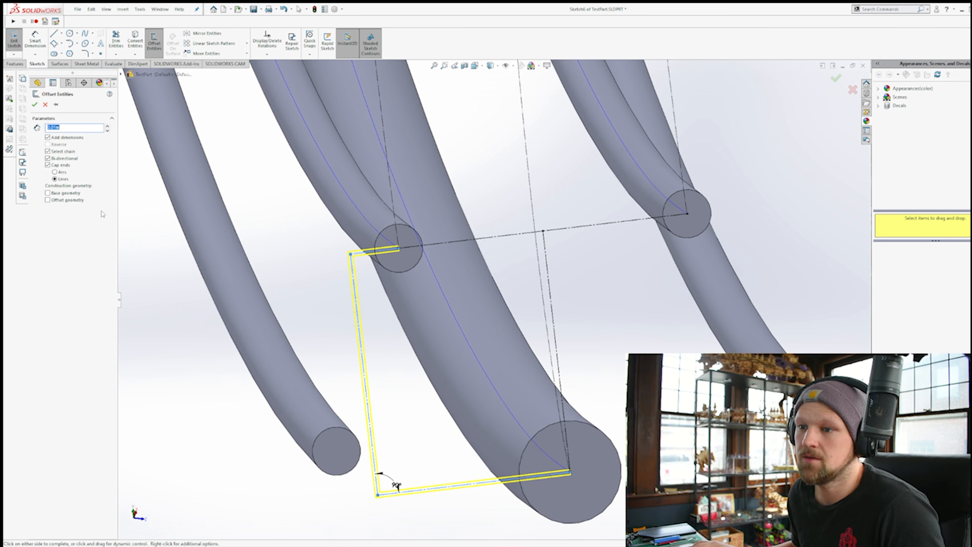
left_click(107, 126)
left_click(108, 127)
left_click(108, 126)
left_click(107, 126)
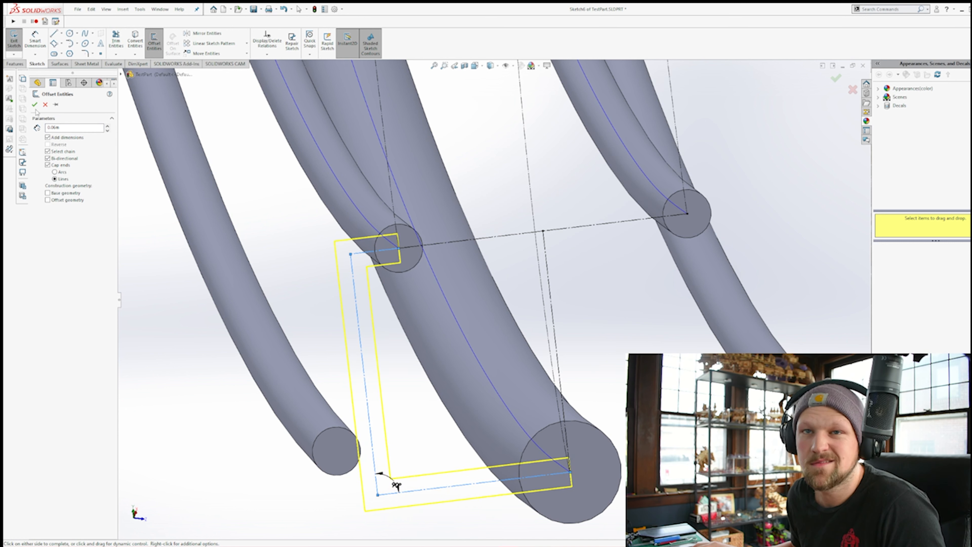
middle_click_drag(397, 417, 386, 418)
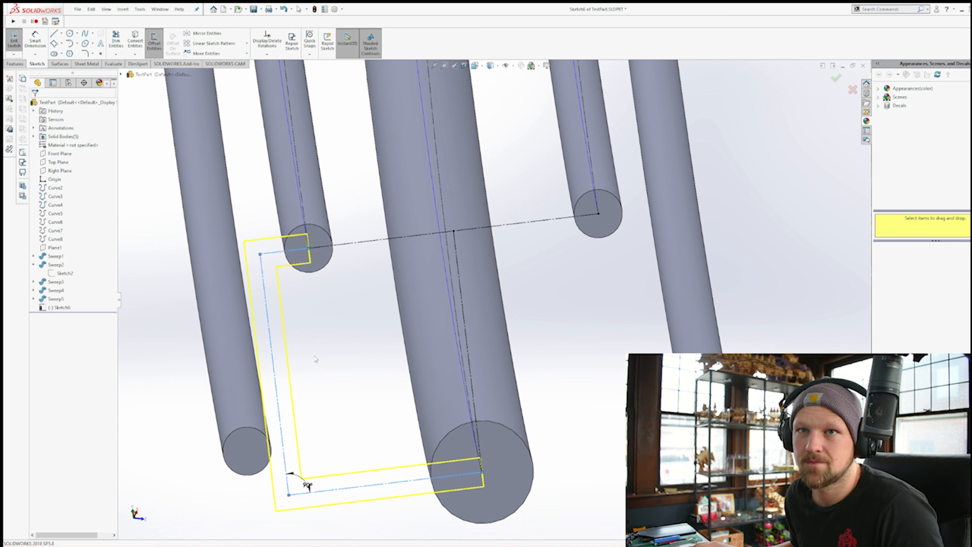
Shift the bracket profile's long vertical leg slightly inward, away from the lower left rail
left_click(221, 302)
left_click(266, 311)
left_click_drag(267, 312, 275, 312)
left_click(332, 404)
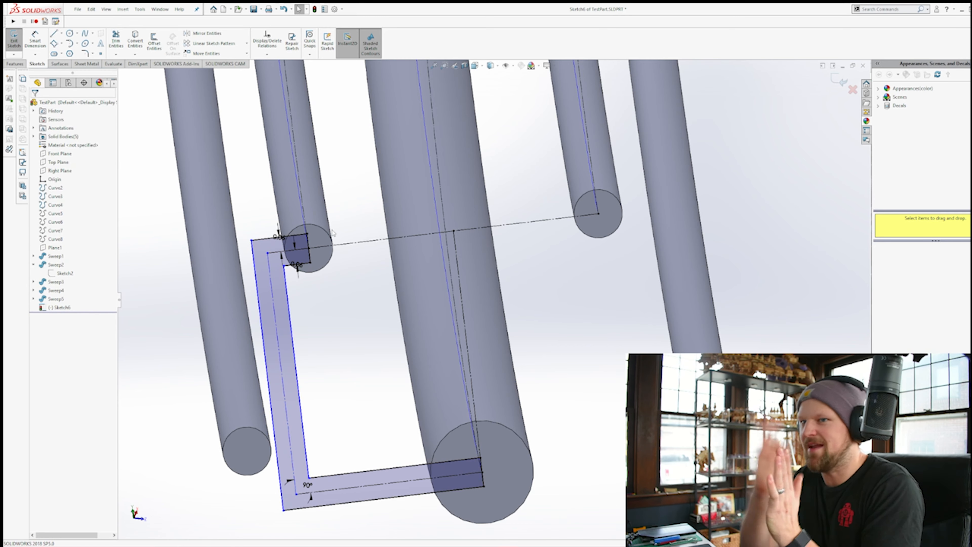
Mirror the bracket profile about the construction centreline running up from the spine centre
mouse_move(403, 361)
middle_mouse_down()
mouse_move(560, 308)
mouse_move(505, 312)
middle_mouse_up()
left_click(510, 475)
left_click(53, 229)
left_click(411, 174)
left_click_drag(244, 192, 619, 532)
left_click(203, 33)
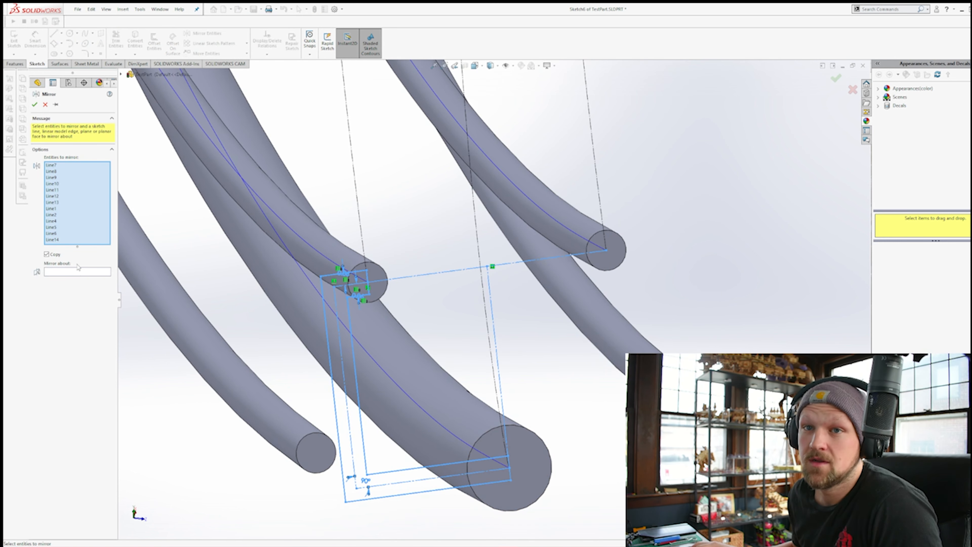
left_click(80, 272)
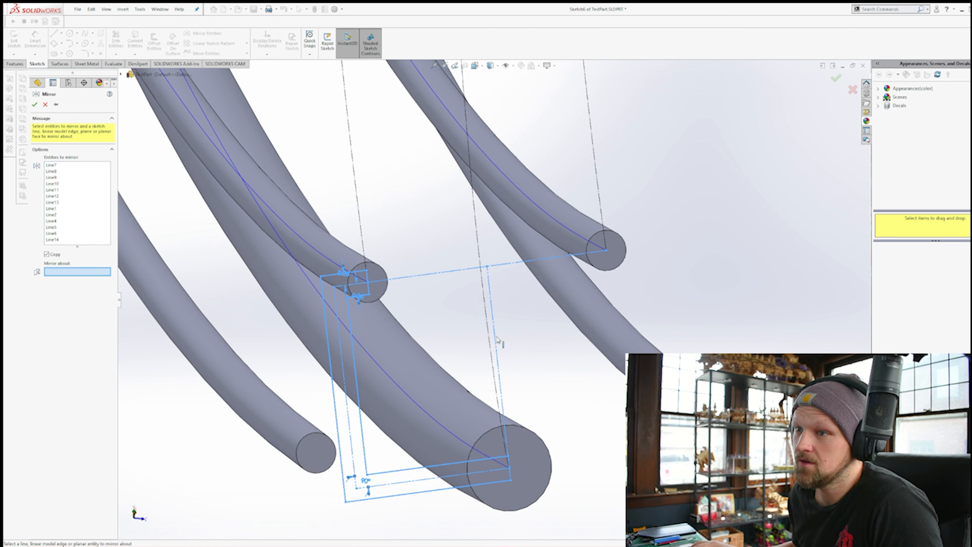
left_click(352, 283)
left_click(35, 104)
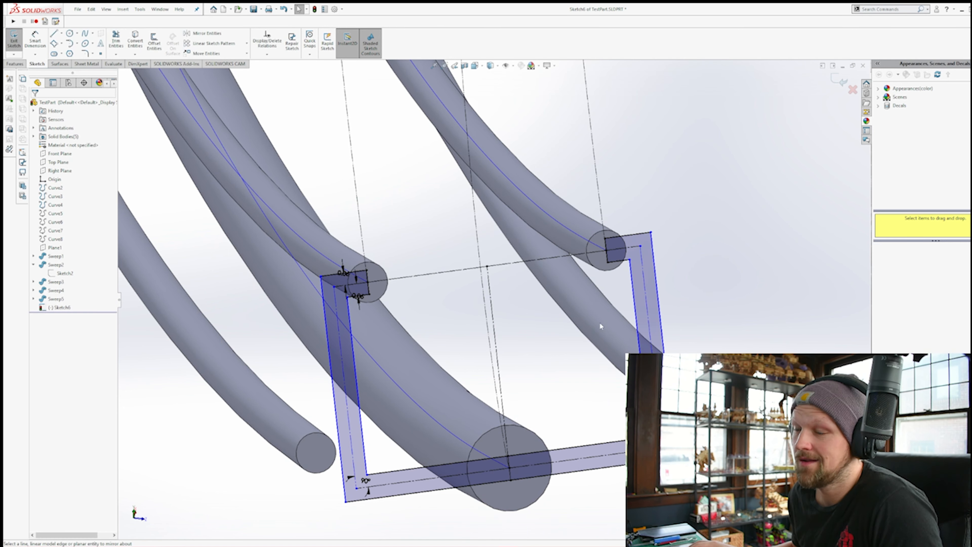
Extrude the complete mirrored bracket profile into a solid connecting the spine and rails
scroll(496, 226, "up", 4)
middle_click_drag(496, 226, 506, 229)
scroll(609, 281, "down", 2)
left_click(15, 64)
left_click(16, 41)
middle_click_drag(245, 252, 191, 203)
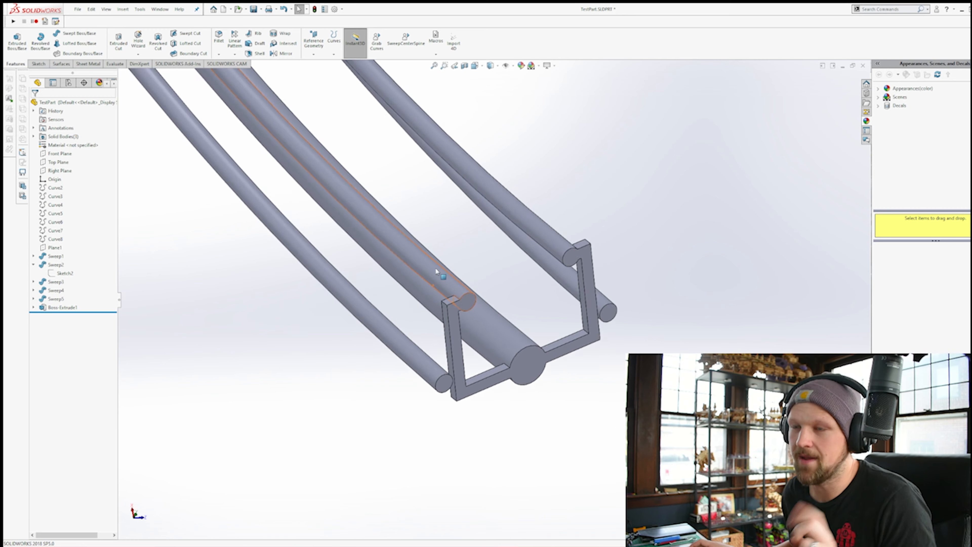
Show the imported centre curves of the two upper rails
middle_click_drag(449, 283, 183, 260)
left_click(54, 188)
left_click(58, 180)
middle_click_drag(440, 169, 451, 198)
Create a boundary surface between the two upper rail curves, using both as Direction 1 profiles
left_click(60, 65)
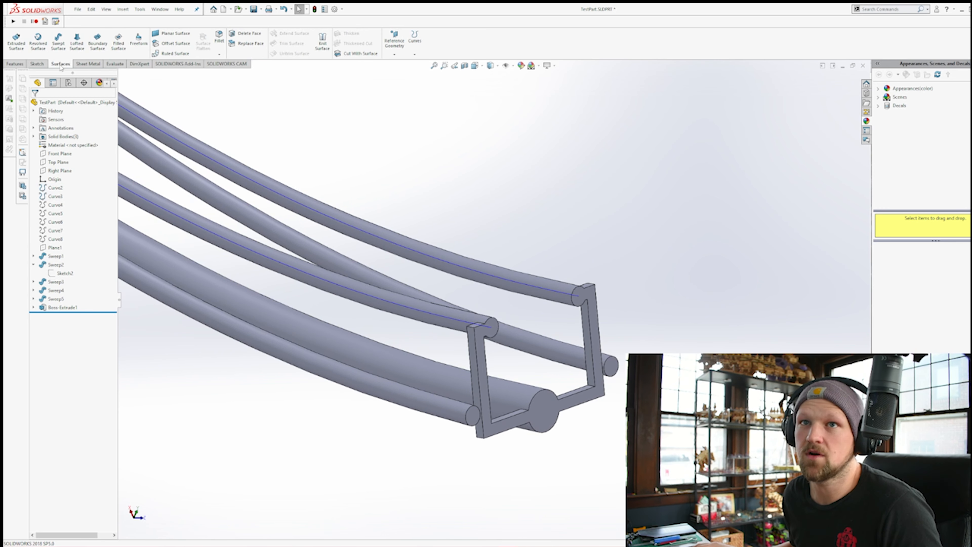
left_click(97, 41)
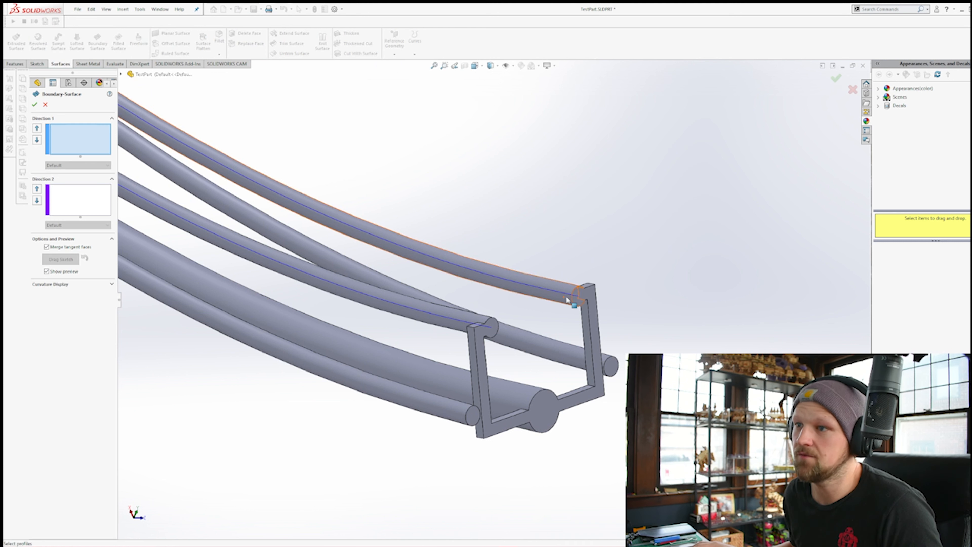
left_click(474, 326)
left_click(471, 325)
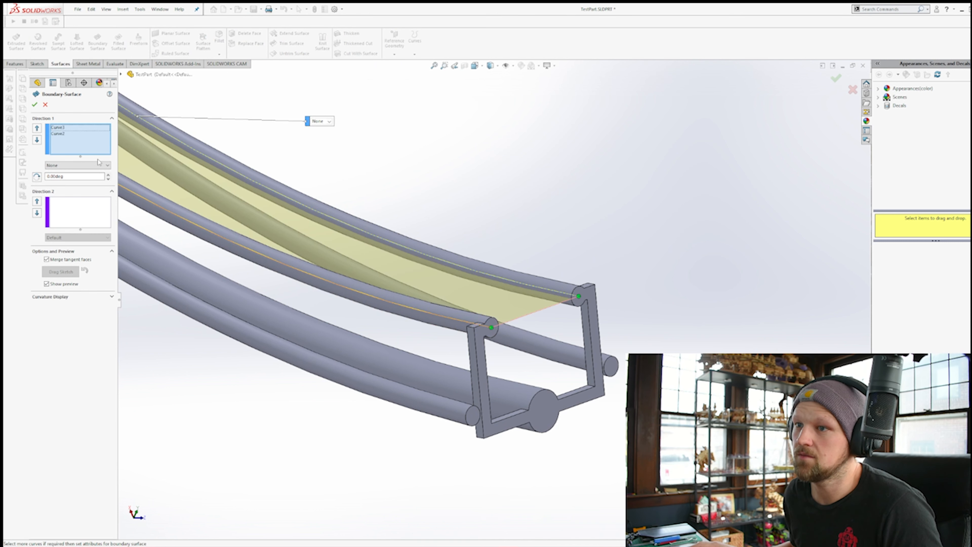
left_click(34, 104)
scroll(493, 250, "up", 4)
middle_click_drag(492, 252, 460, 284)
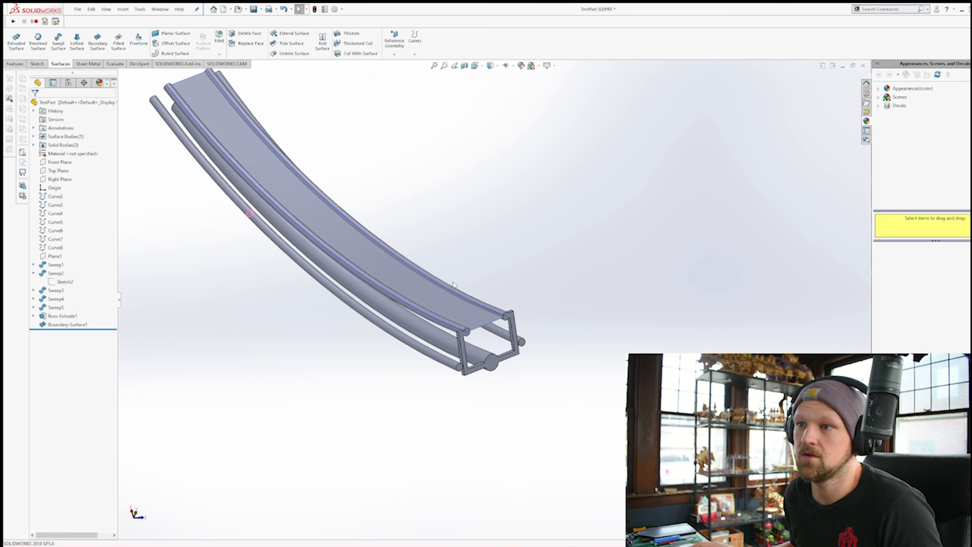
scroll(400, 230, "down", 3)
scroll(432, 264, "up", 3)
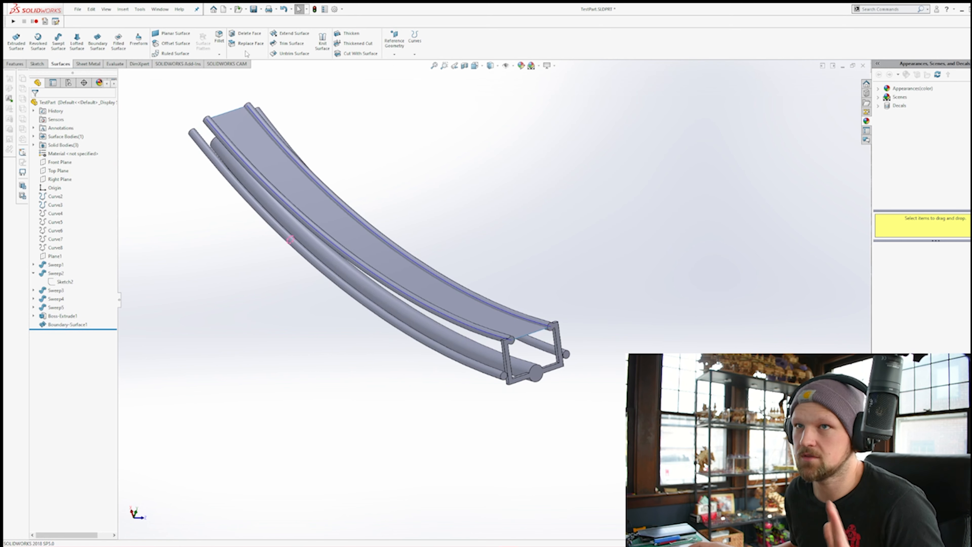
Start a curve-driven pattern along the boundary surface's long edge at the right upper rail, with 8 equally spaced instances
left_click(18, 64)
left_click(235, 54)
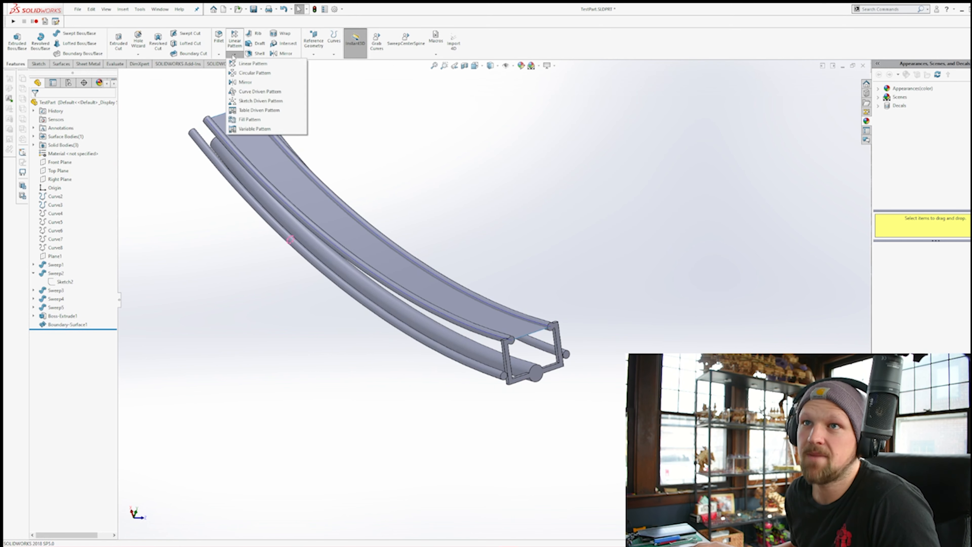
left_click(254, 92)
scroll(506, 307, "down", 4)
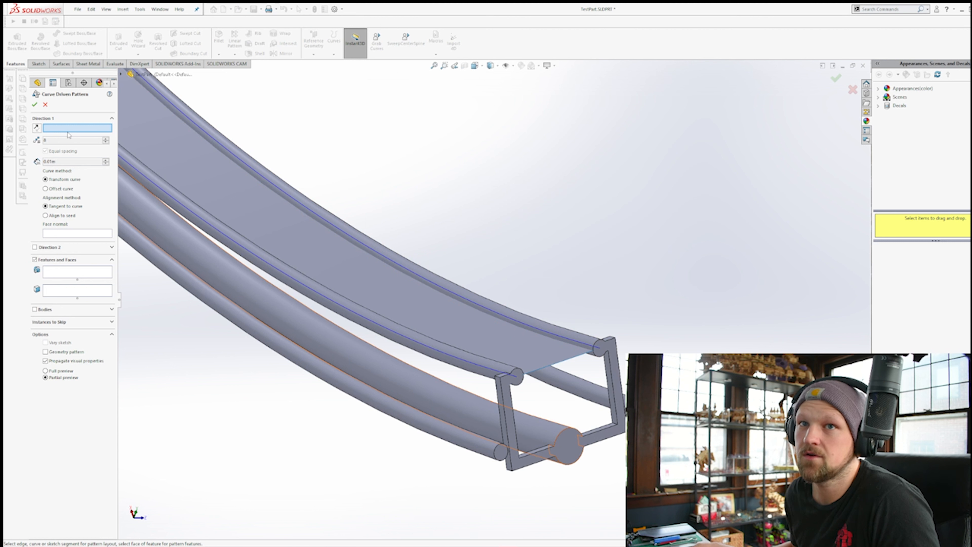
left_click(589, 346)
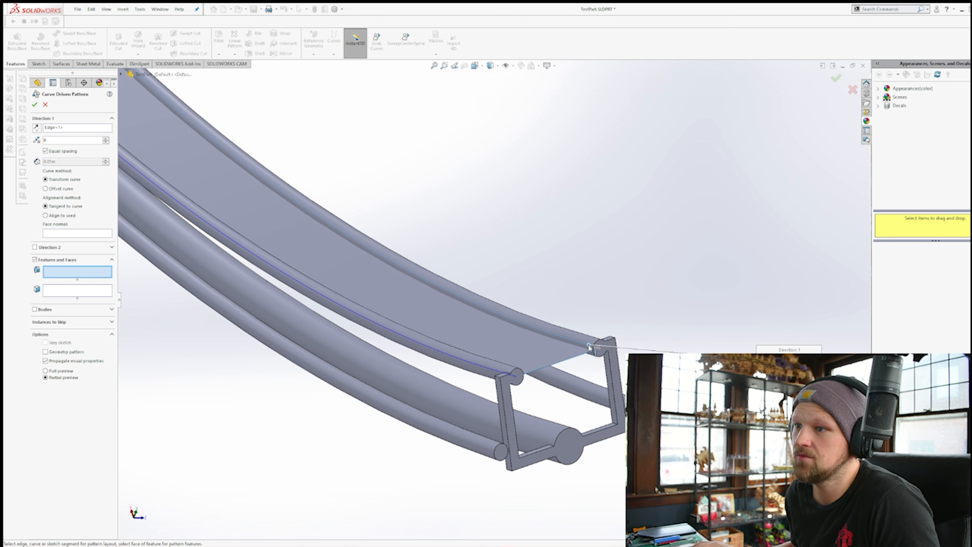
scroll(616, 427, "down", 4)
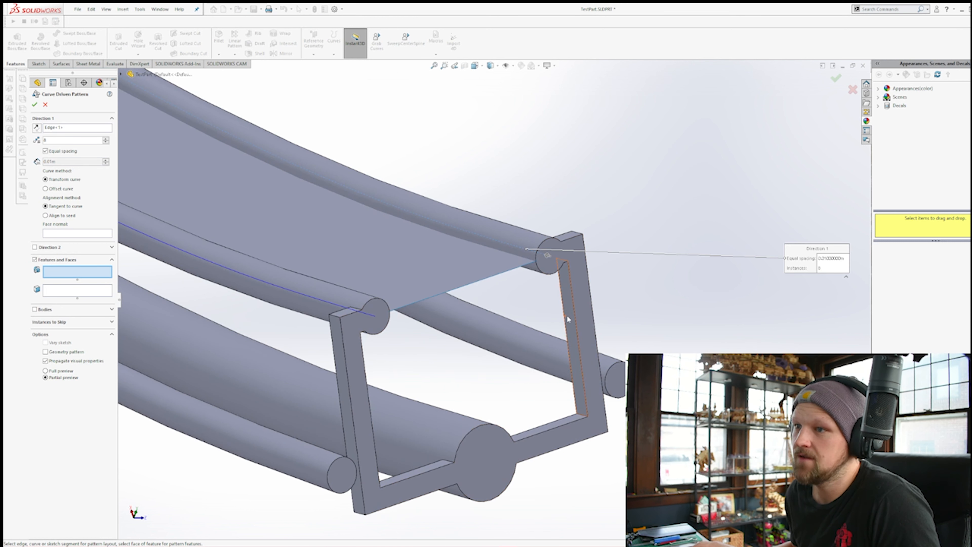
Pattern the bracket extrusion along the edge, tangent to the curve, using the boundary surface as the face normal
left_click(569, 323)
scroll(570, 322, "up", 5)
left_click(68, 234)
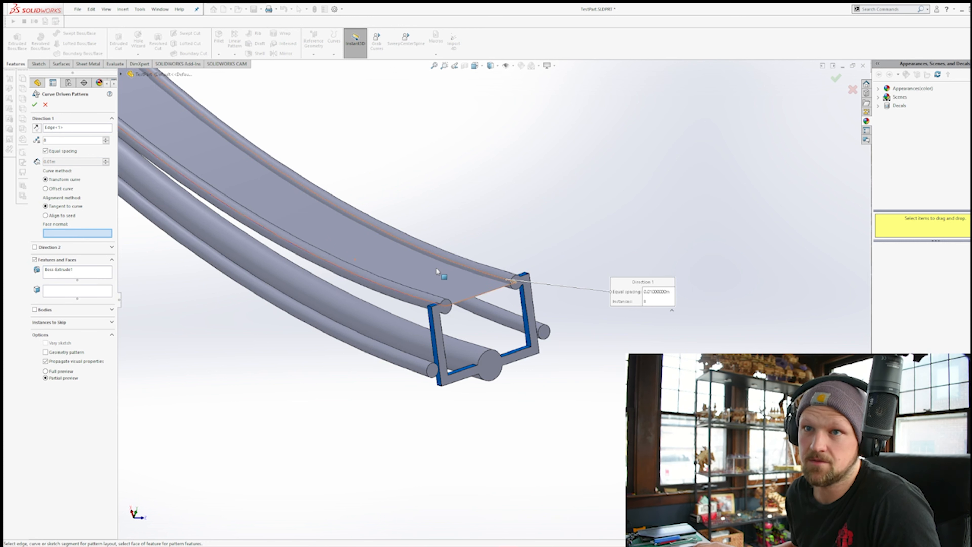
left_click(437, 267)
scroll(436, 267, "up", 5)
scroll(386, 241, "down", 3)
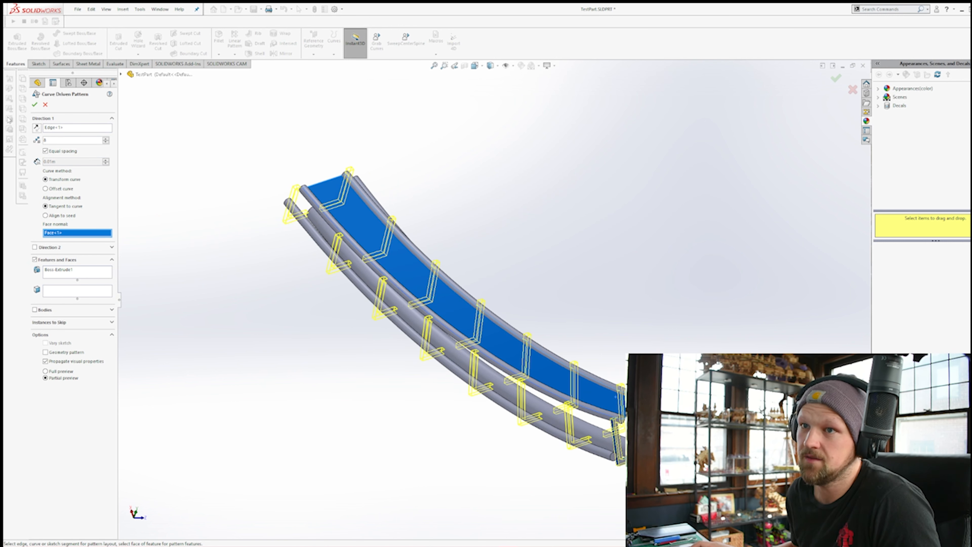
left_click(34, 105)
Hide the boundary surface between the upper rails
left_click(411, 266)
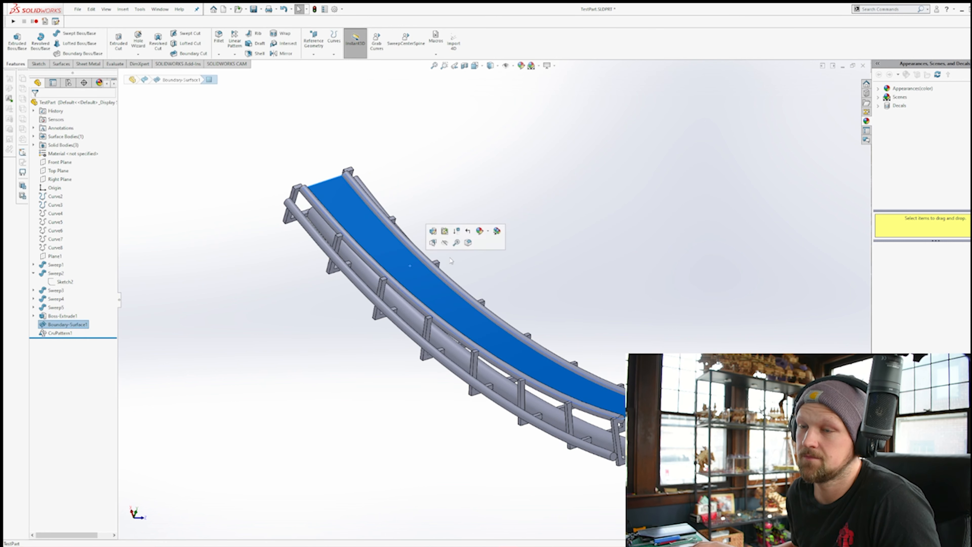
left_click(449, 247)
middle_click_drag(450, 246, 498, 344)
Examine the patterned brackets along the track from several angles, including how they meet the spine and rails
scroll(507, 342, "down", 3)
scroll(681, 415, "down", 4)
scroll(459, 409, "down", 3)
middle_click_drag(459, 409, 581, 217)
scroll(400, 368, "up", 5)
scroll(398, 368, "up", 5)
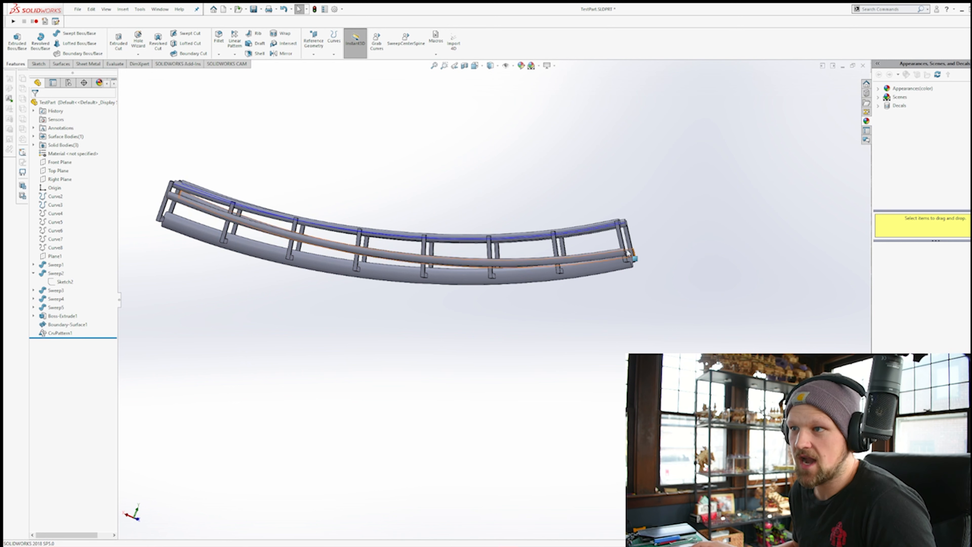
mouse_move(163, 206)
middle_mouse_down()
mouse_move(176, 206)
mouse_move(149, 208)
middle_mouse_up()
scroll(223, 206, "down", 2)
middle_click_drag(285, 228, 299, 231)
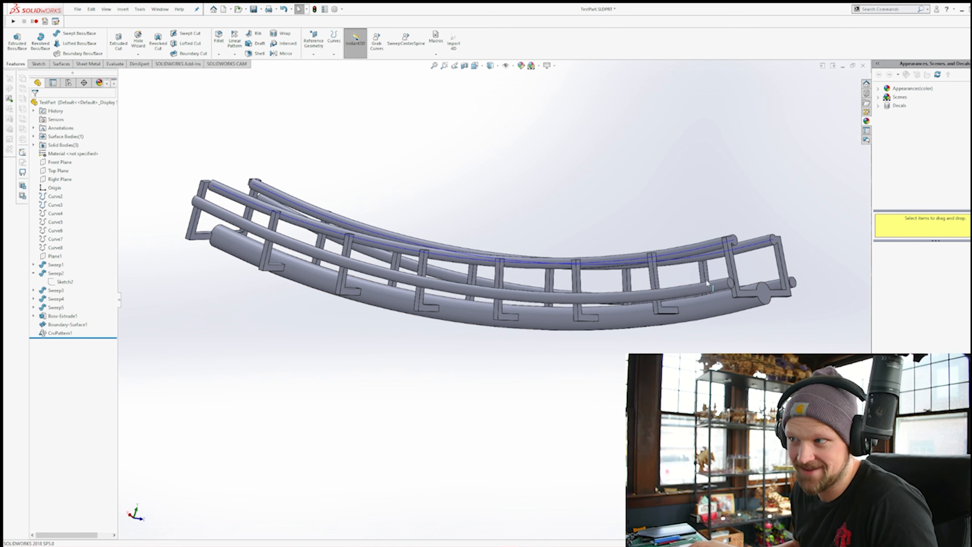
middle_click_drag(559, 304, 597, 286)
scroll(680, 273, "down", 5)
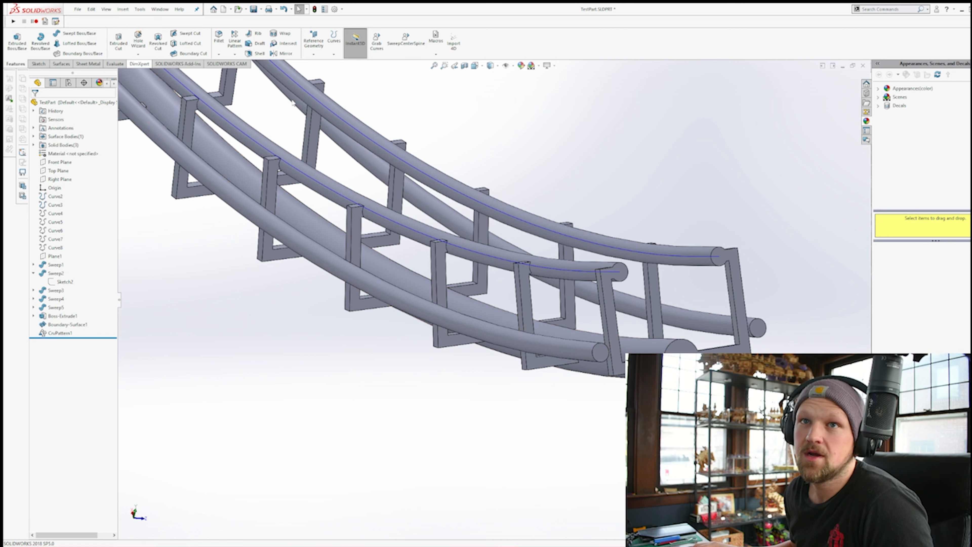
Create a reference plane on the front face of the second bracket from the near end, with a 0.00 m offset
left_click(313, 54)
left_click(320, 66)
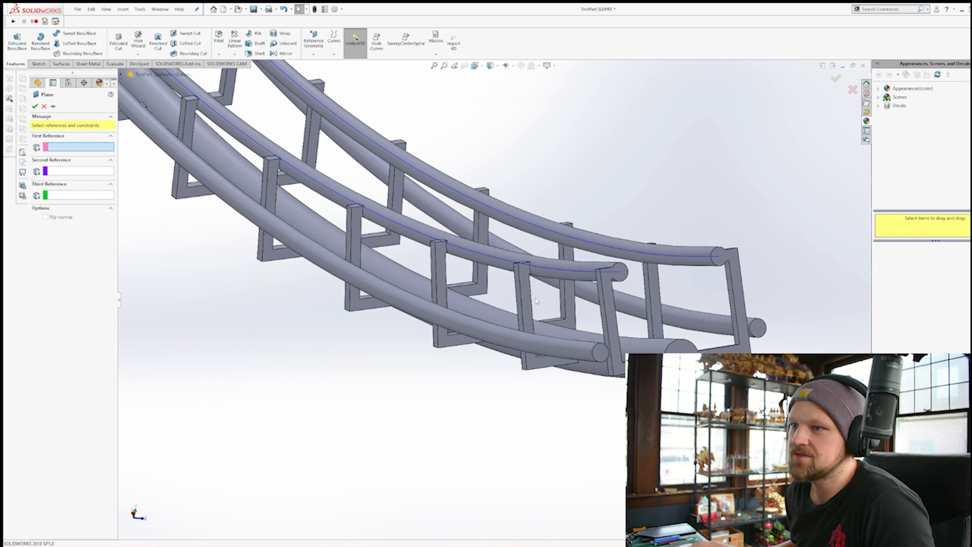
left_click(523, 291)
type("0.00m")
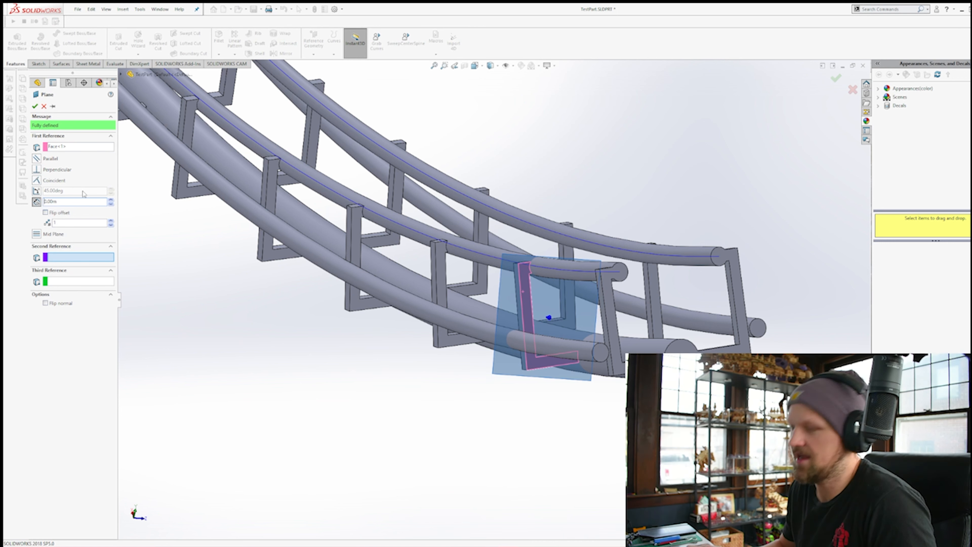
left_click(35, 107)
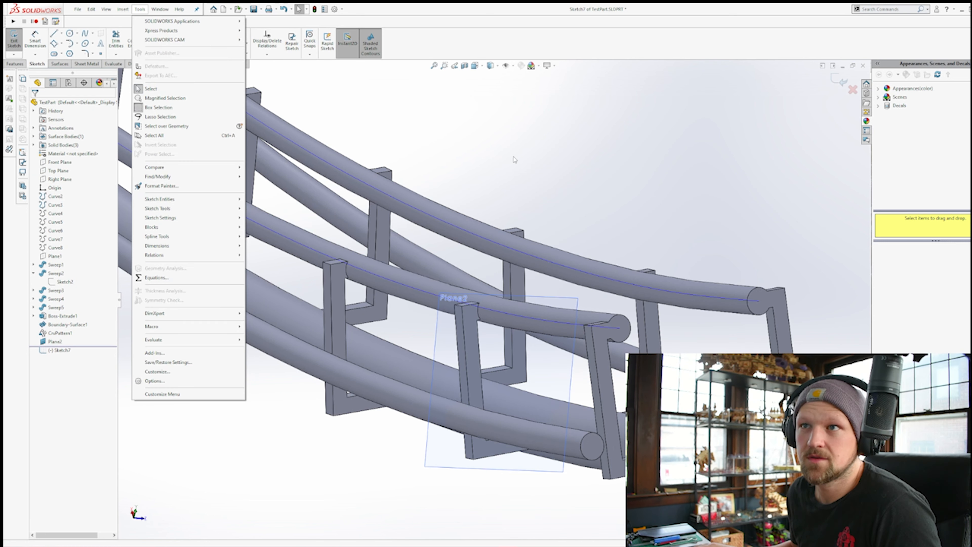
Start a fresh sketch on the reference plane at the second bracket
left_click(513, 158)
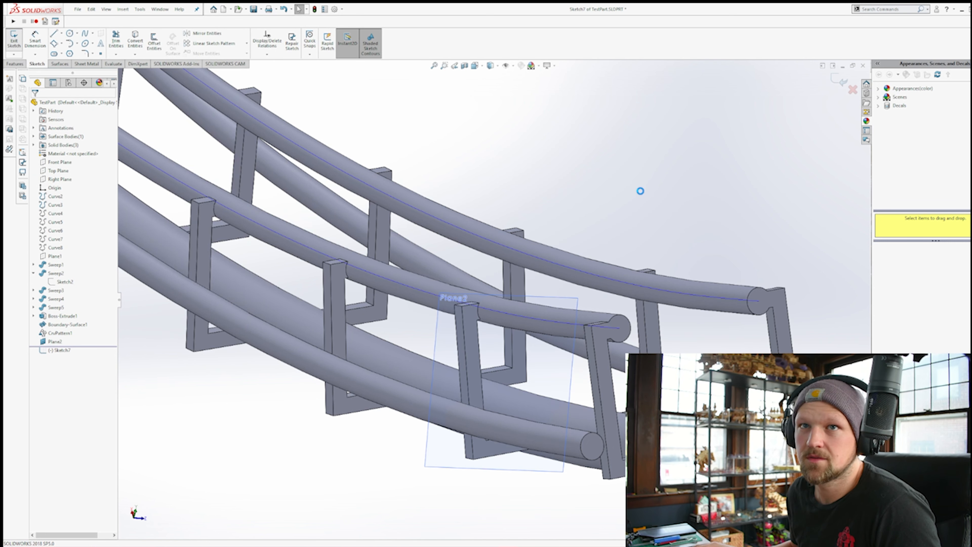
left_click(14, 38)
left_click(553, 370)
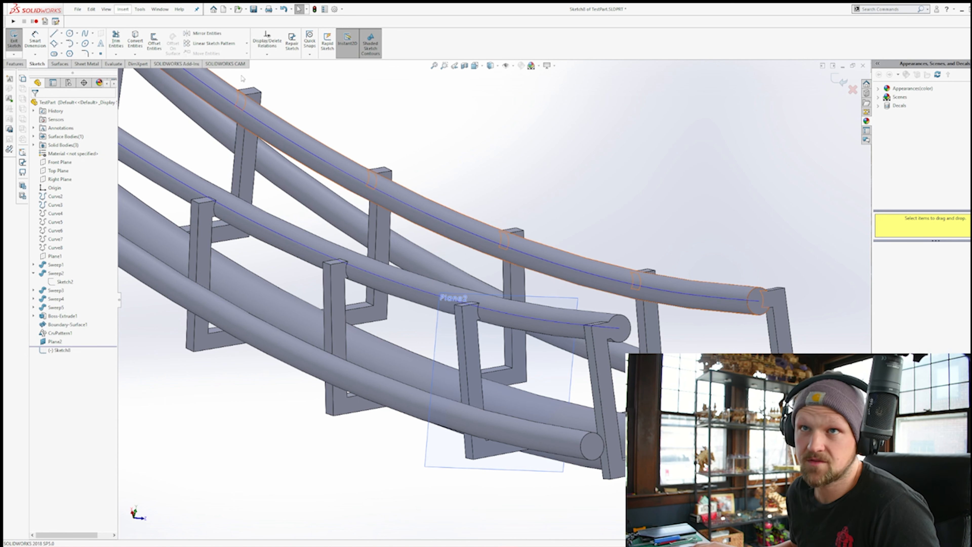
Create intersection curves in the sketch from both lower rail surfaces and the right-hand face of the second bracket
left_click(129, 10)
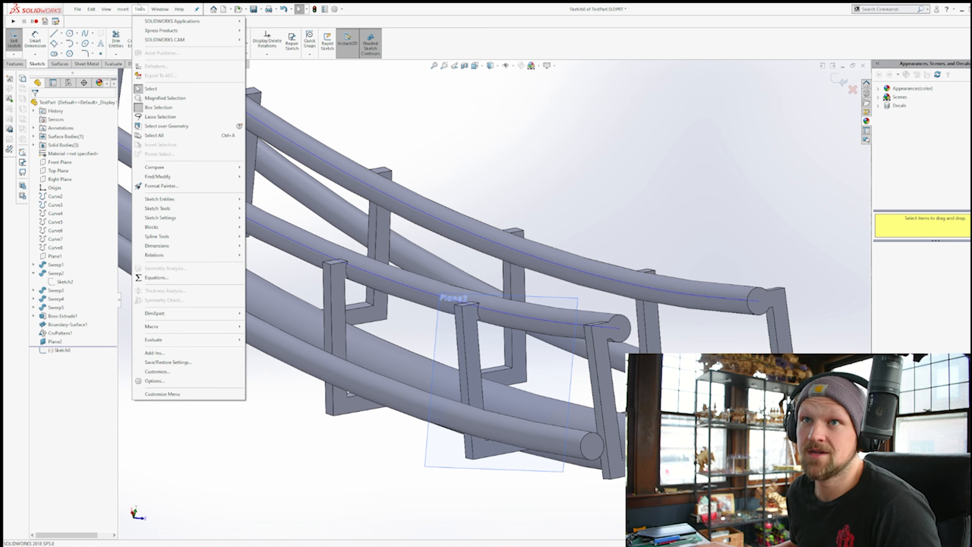
mouse_move(188, 209)
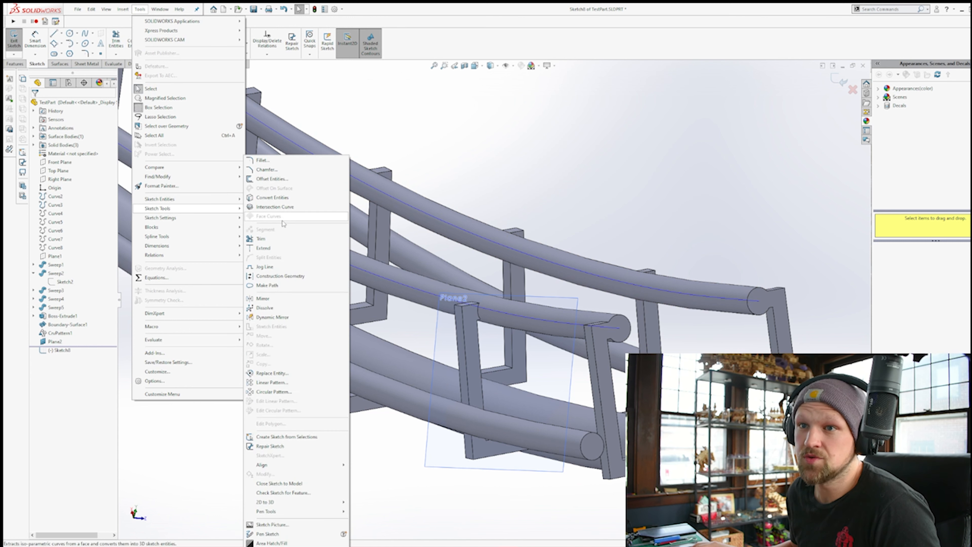
left_click(279, 208)
left_click(412, 406)
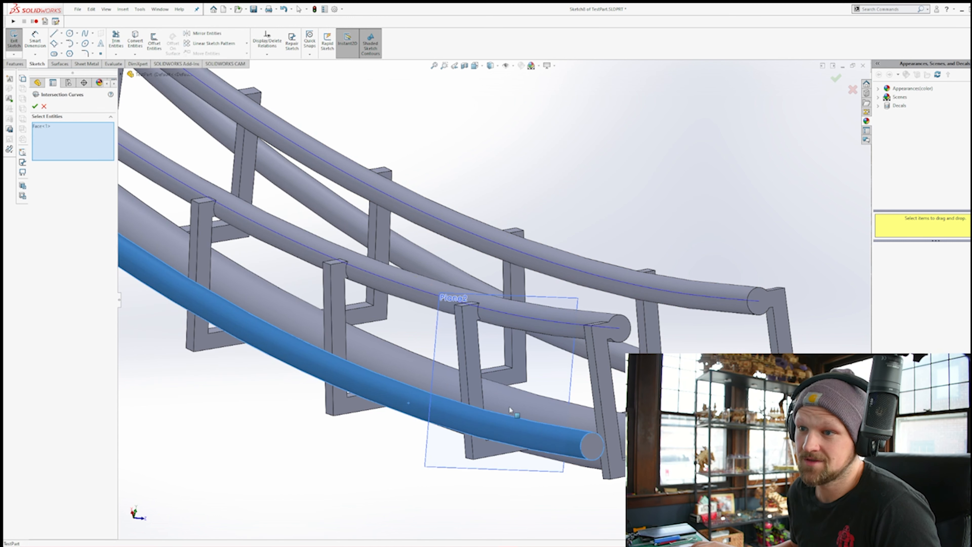
left_click(555, 346)
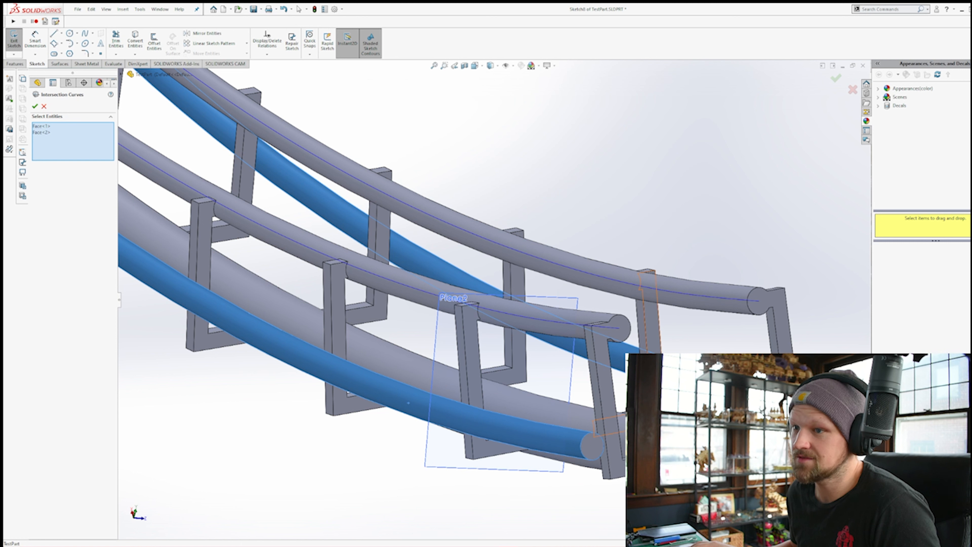
left_click(649, 291)
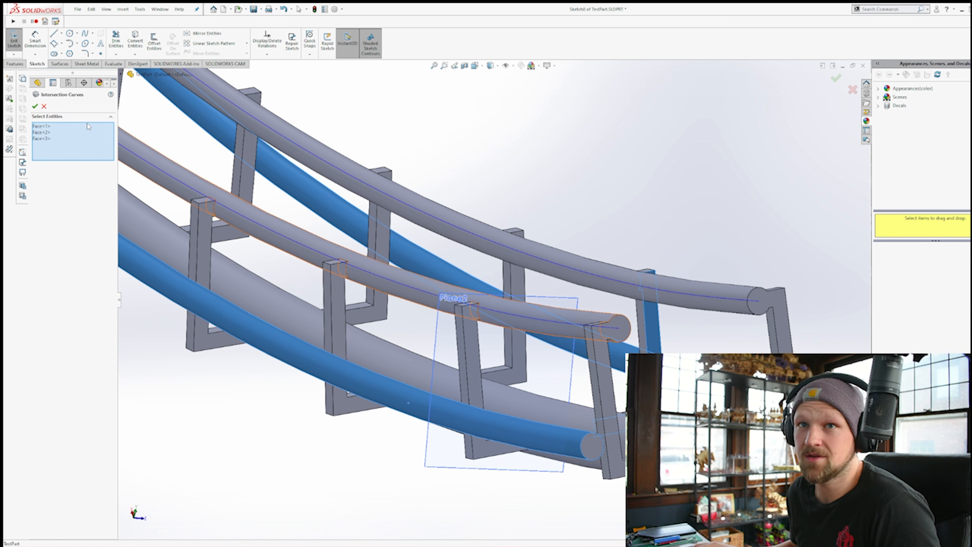
left_click(35, 106)
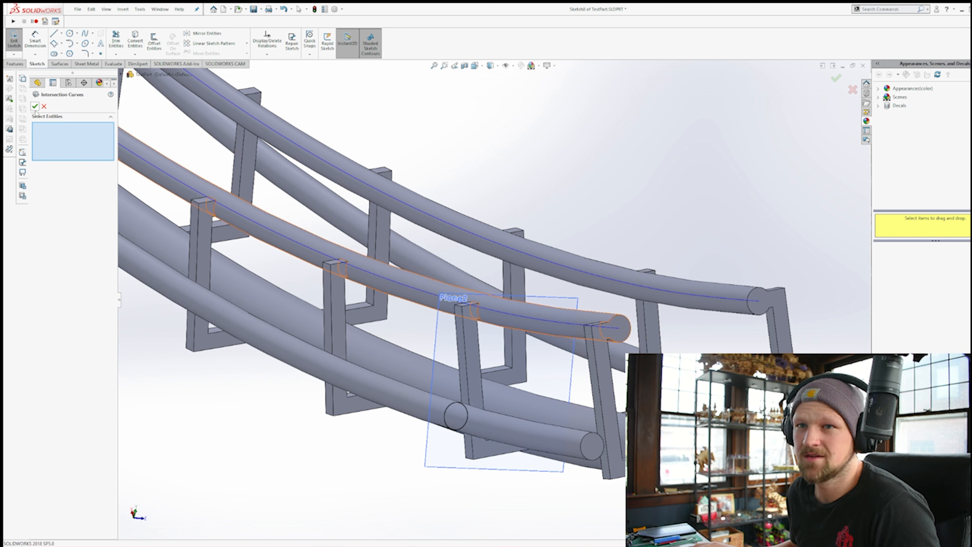
middle_click_drag(595, 377, 605, 329)
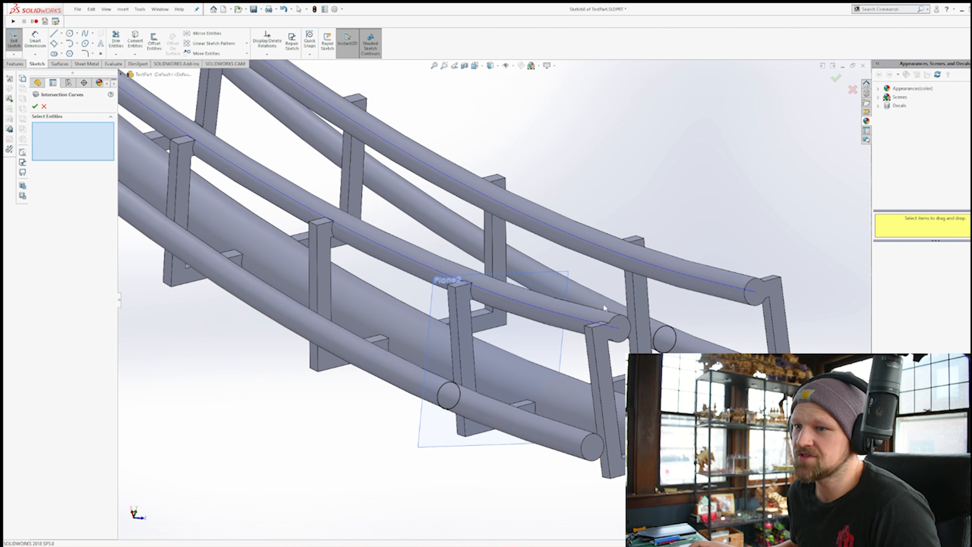
Convert the second bracket's two inner vertical edges into sketch lines
left_click(35, 106)
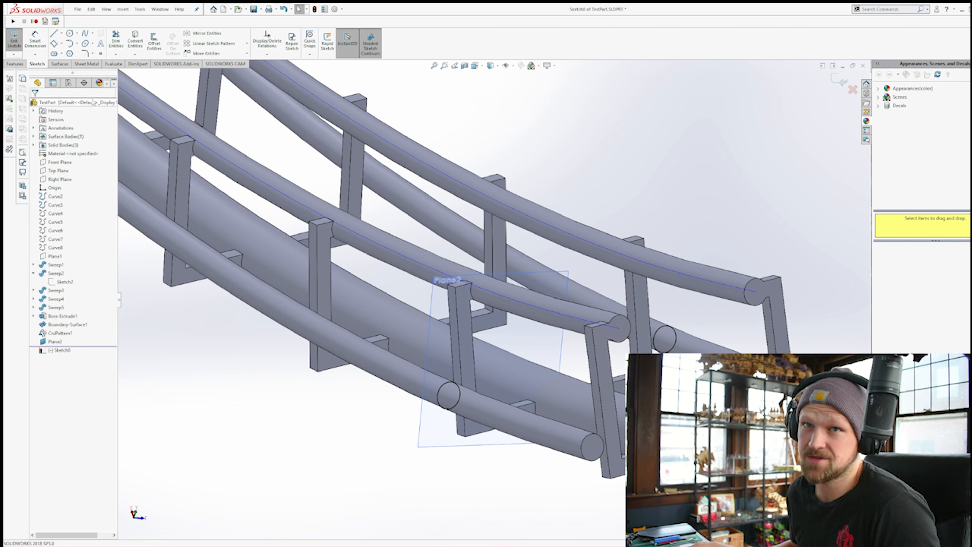
left_click(135, 41)
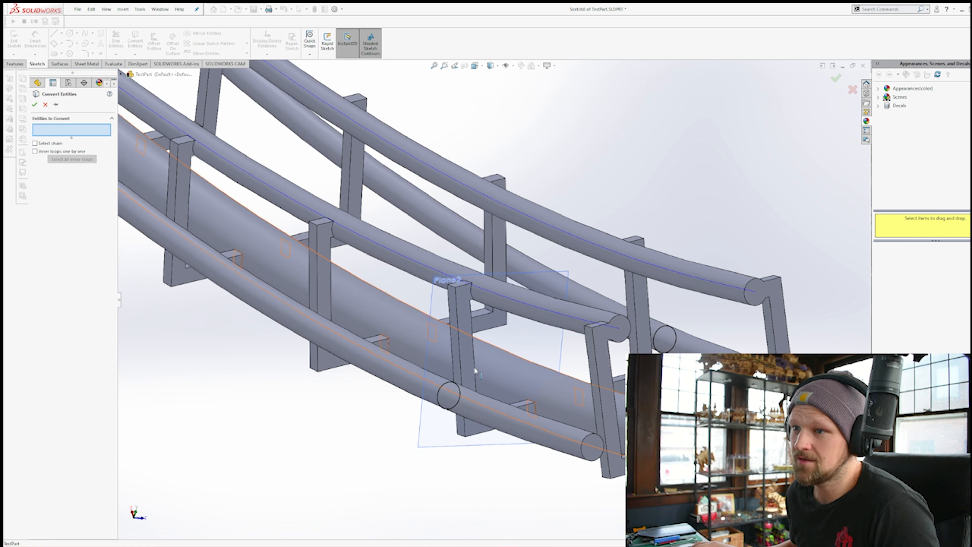
left_click(474, 369)
left_click(634, 306)
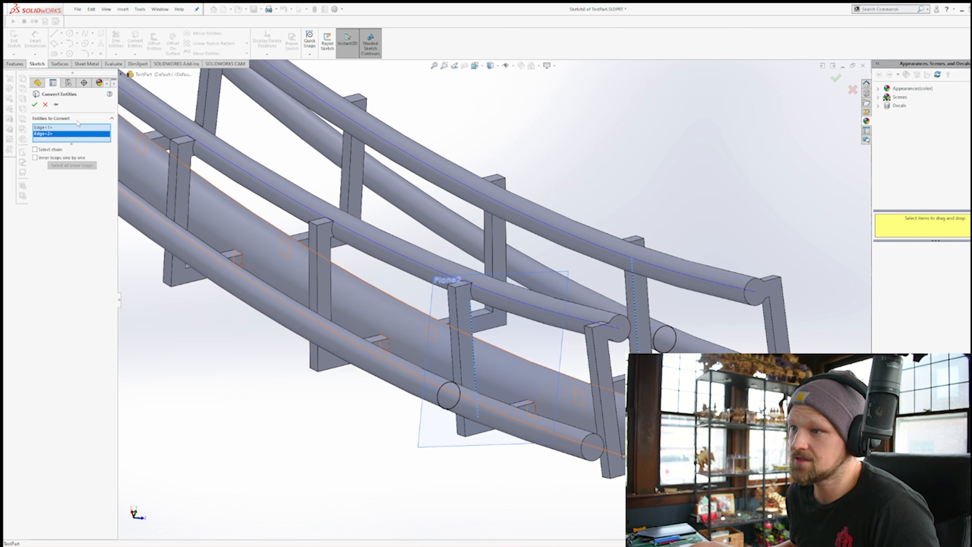
left_click(36, 105)
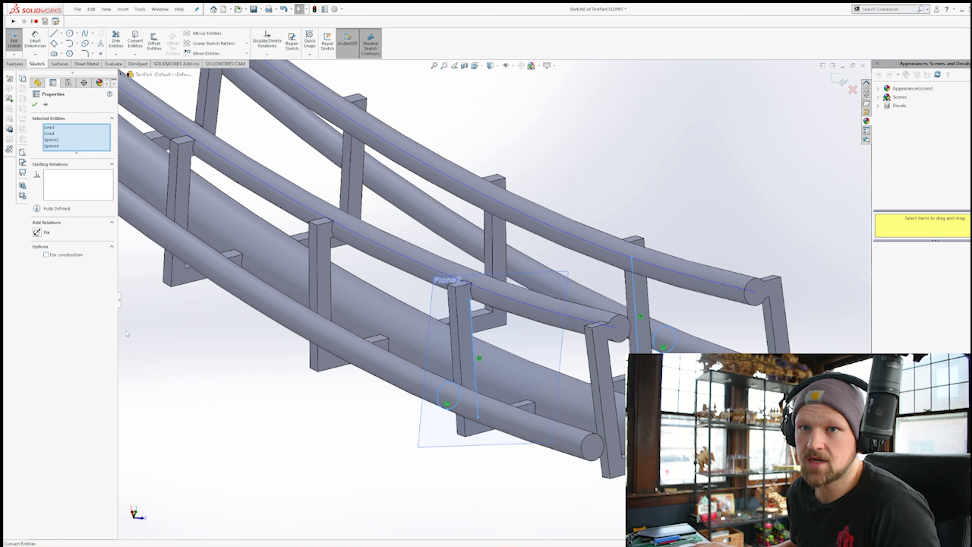
left_click(269, 438)
scroll(479, 383, "down", 3)
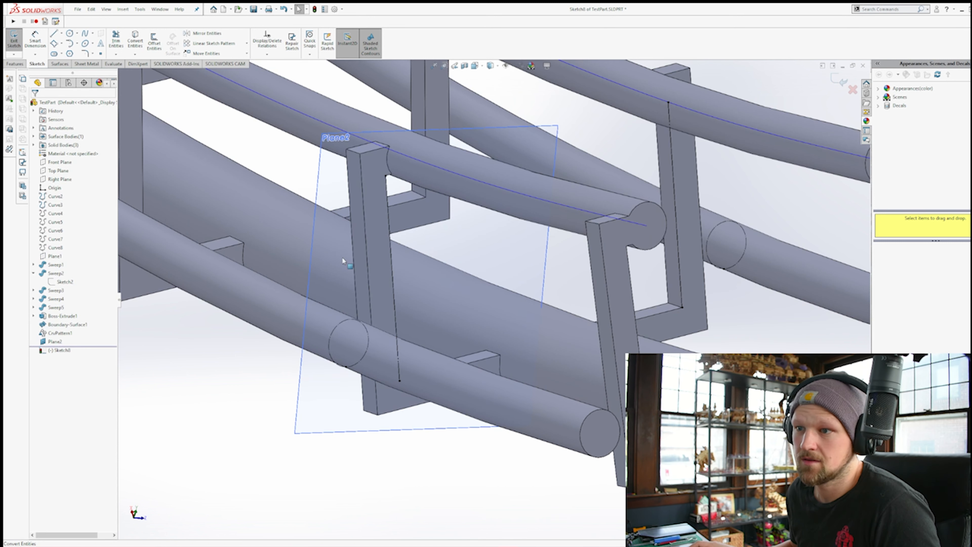
key("l")
left_click(345, 366)
left_click(350, 320)
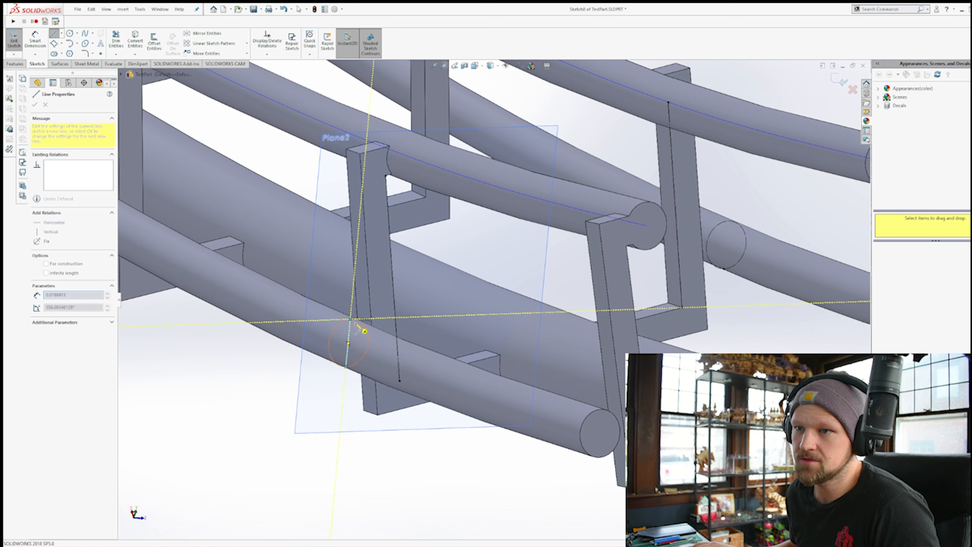
key("Escape")
left_click(352, 340)
key("Delete")
Draw a diagonal line across the near lower rail's intersection circle, through its middle
key("l")
left_click(334, 329)
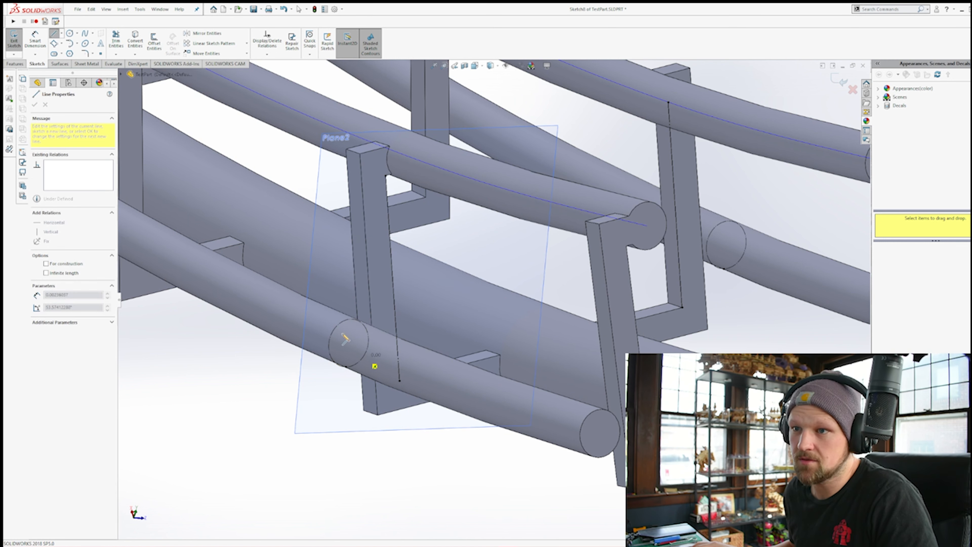
left_click(362, 351)
key("Escape")
left_click(347, 338)
key("Escape")
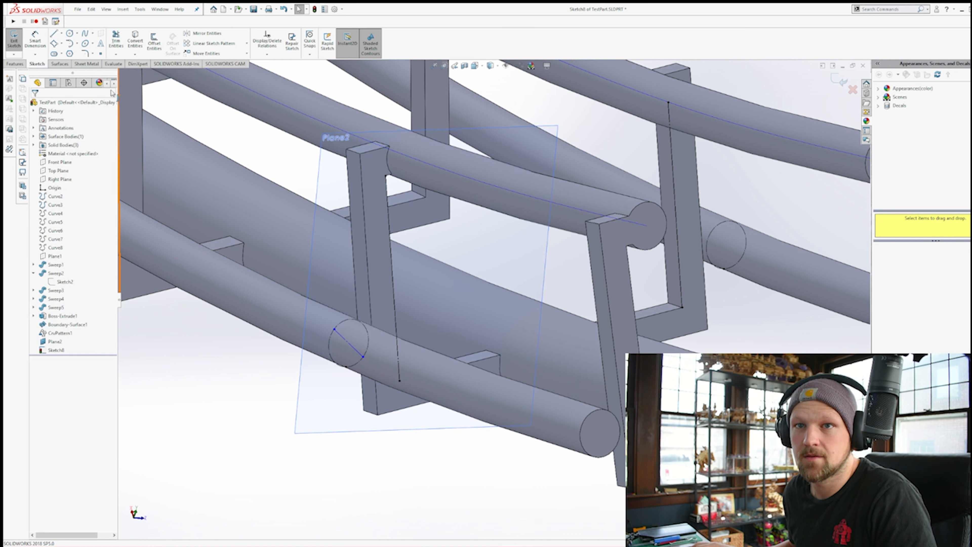
Draw a line from the diagonal's midpoint to the bracket's converted inner edge
left_click(61, 44)
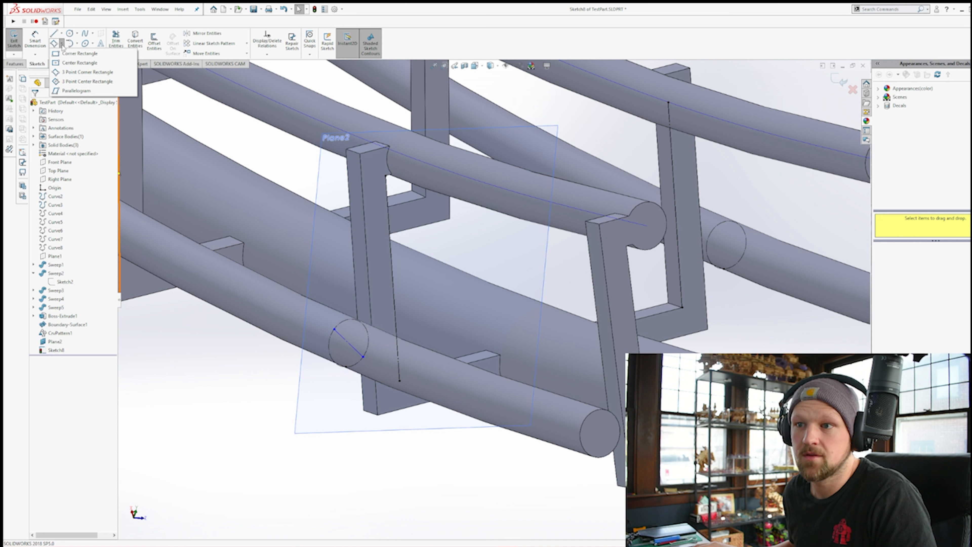
left_click(62, 34)
left_click(66, 52)
left_click(349, 343)
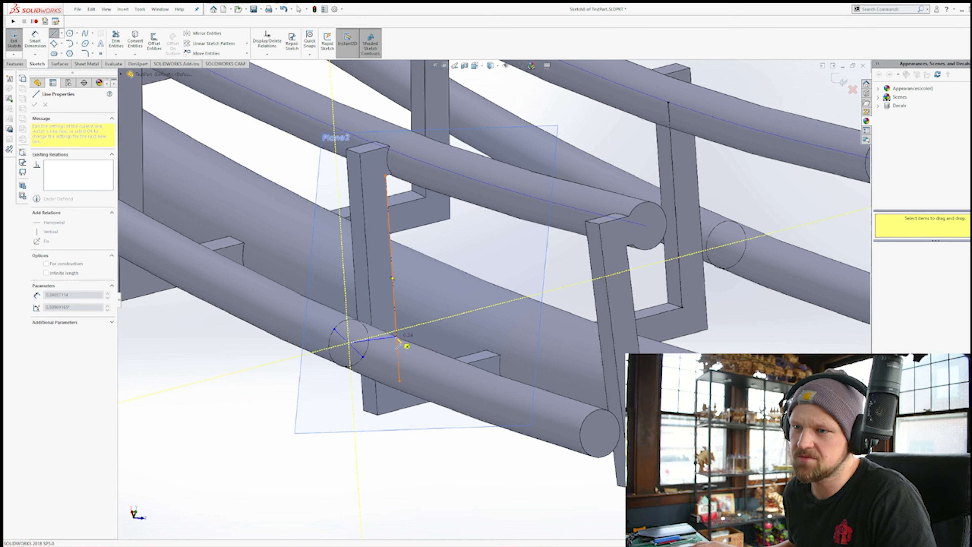
left_click(397, 331)
key("Escape")
Offset the line from rail to bracket by 0.06 in in both directions, capping the ends with lines
left_click(154, 42)
middle_click_drag(383, 333, 325, 323)
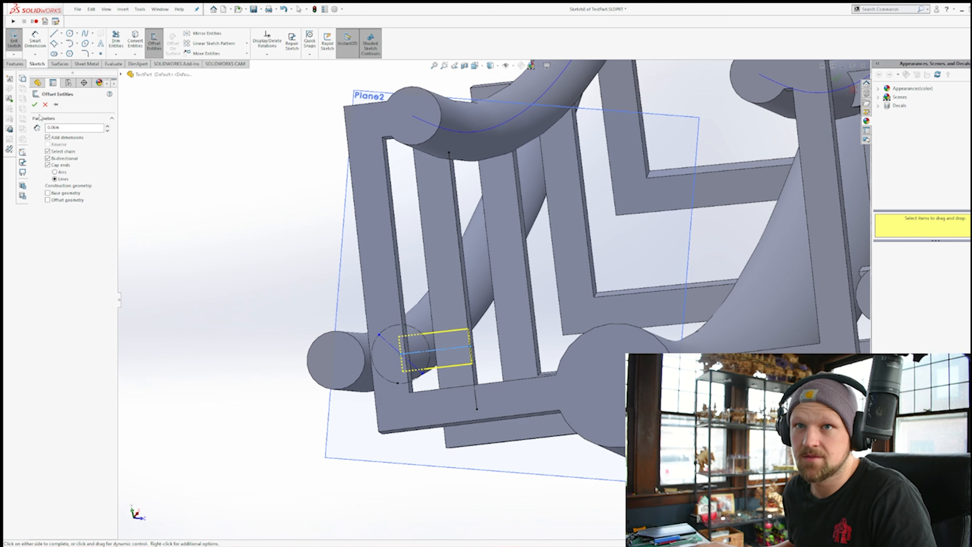
left_click(35, 105)
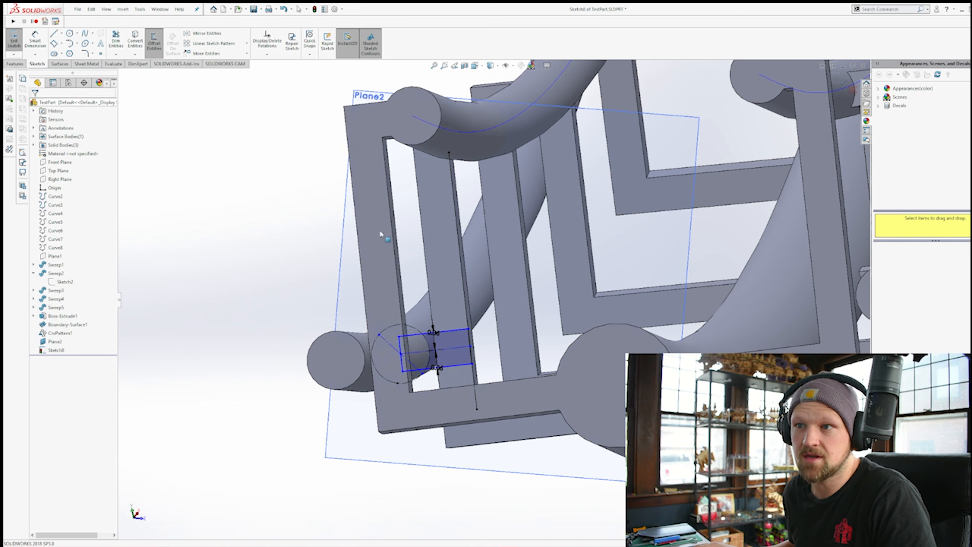
Draw a line joining the lower ends of the two converted bracket edges
middle_click_drag(379, 230, 417, 275)
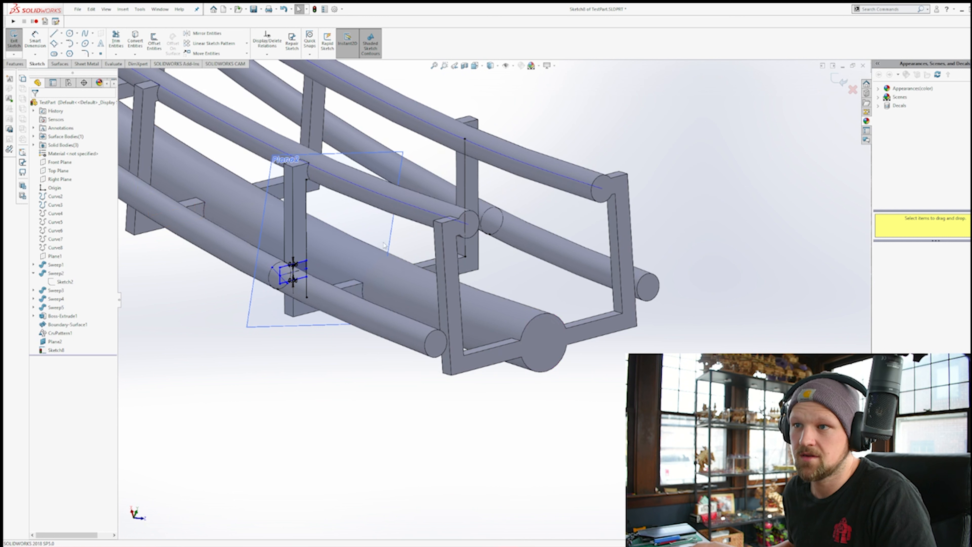
left_click(54, 34)
left_click(307, 297)
left_click(465, 256)
key("Escape")
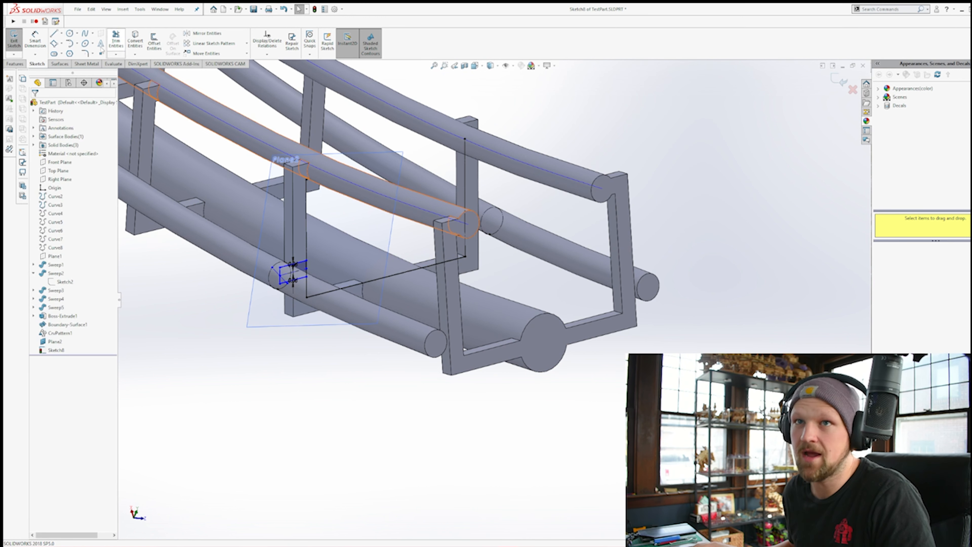
Draw a perpendicular line upward from the joining line's midpoint and make both lines construction geometry
left_click(56, 34)
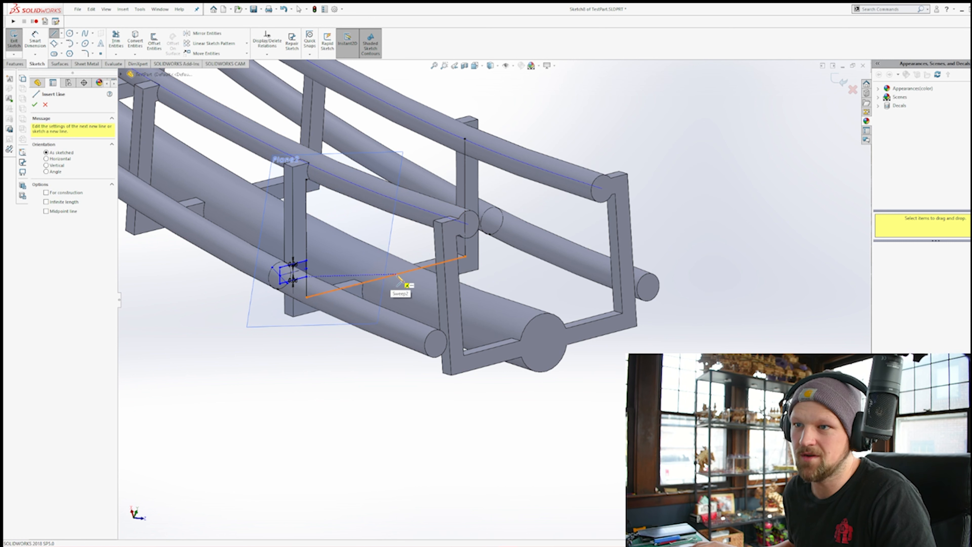
left_click(386, 277)
left_click(386, 215)
key("Escape")
left_click_drag(404, 240, 365, 298)
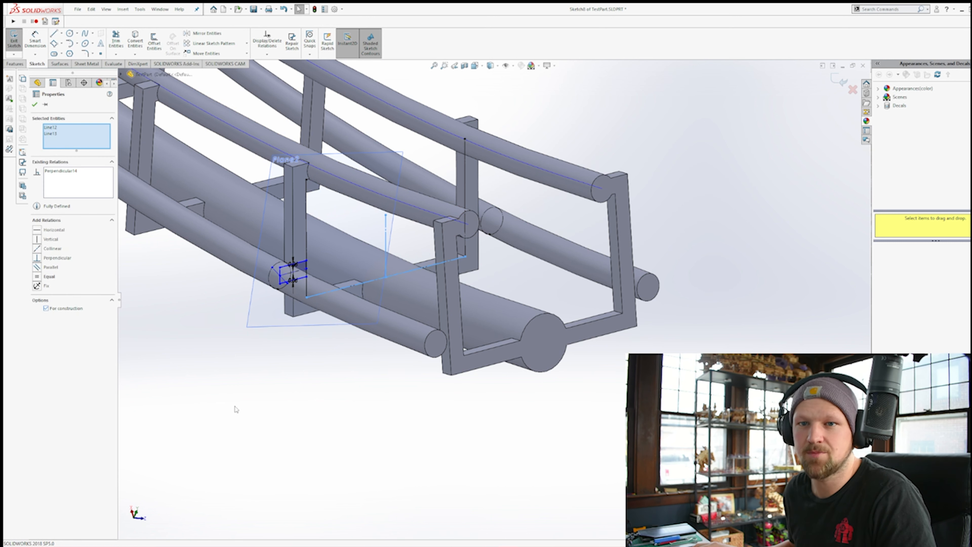
left_click(198, 378)
Mirror the connection profile about the upright construction line onto the opposite lower rail
scroll(248, 217, "down", 2)
left_click_drag(264, 258, 338, 317)
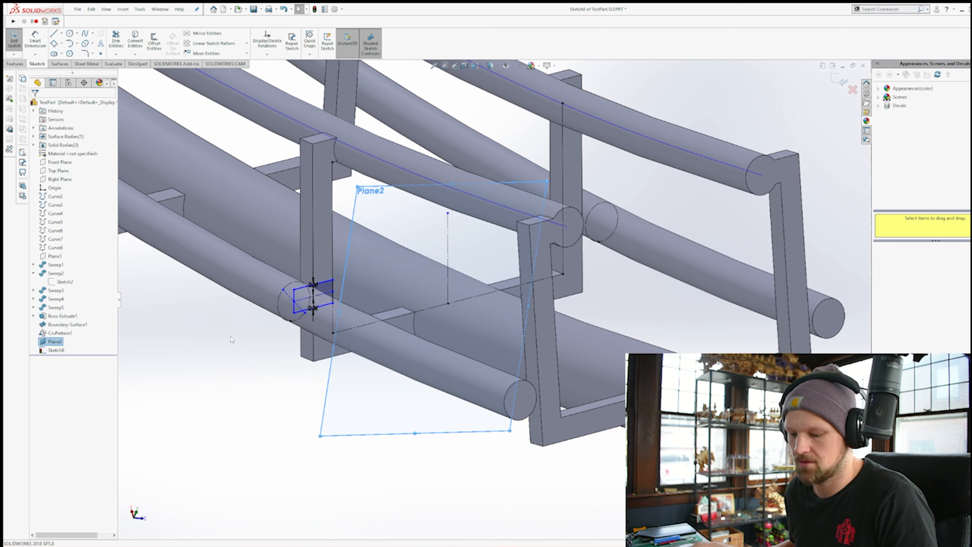
left_click_drag(260, 271, 343, 330)
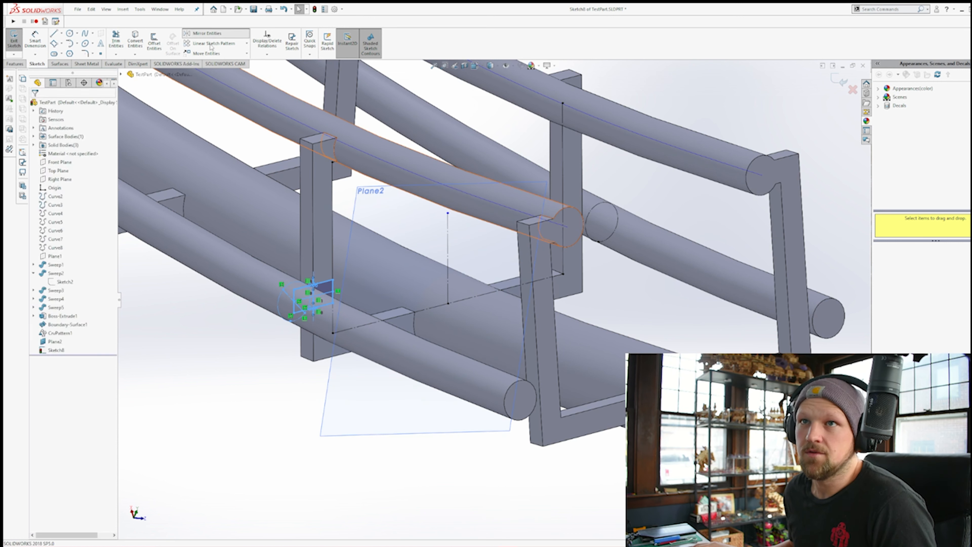
left_click(219, 35)
left_click(449, 259)
right_click(449, 258)
Extrude both rectangular connection profiles backward from the reference plane along the bracket's depth
left_click(15, 64)
left_click(17, 41)
left_click(37, 151)
left_click(35, 105)
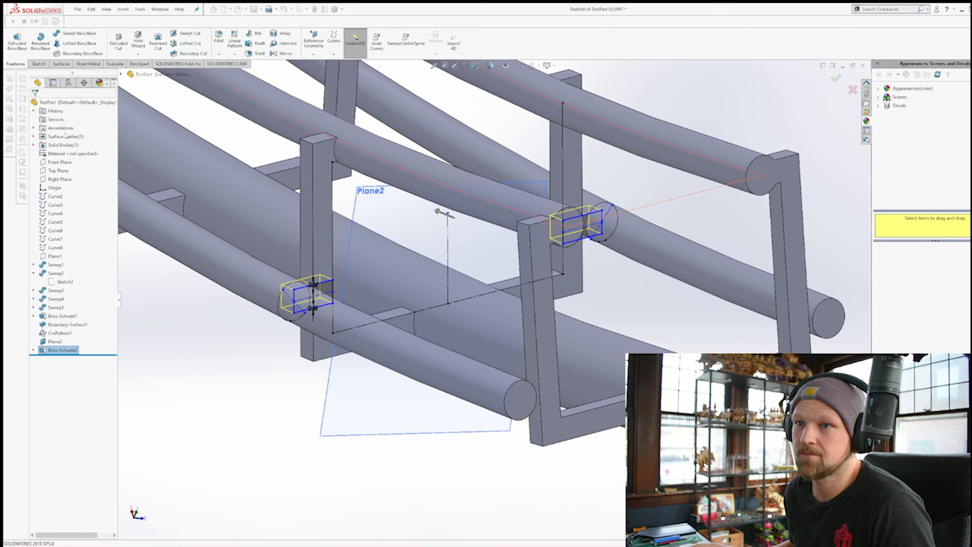
left_click(245, 408)
Examine the new connections between bracket and lower rails, using a temporary section view through the track
middle_click_drag(469, 282, 321, 301)
scroll(322, 301, "down", 10)
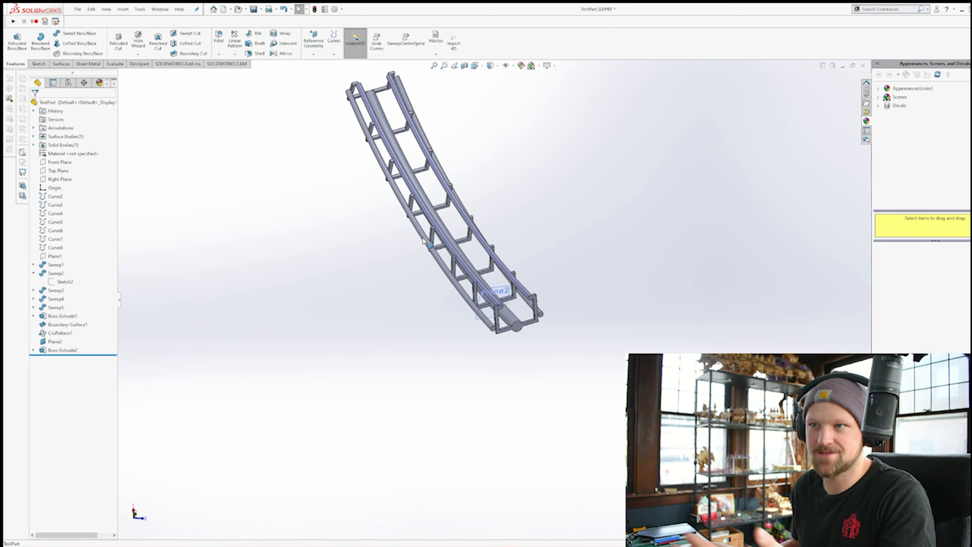
middle_click_drag(459, 249, 465, 226)
scroll(498, 293, "down", 9)
left_click(464, 66)
left_click(36, 104)
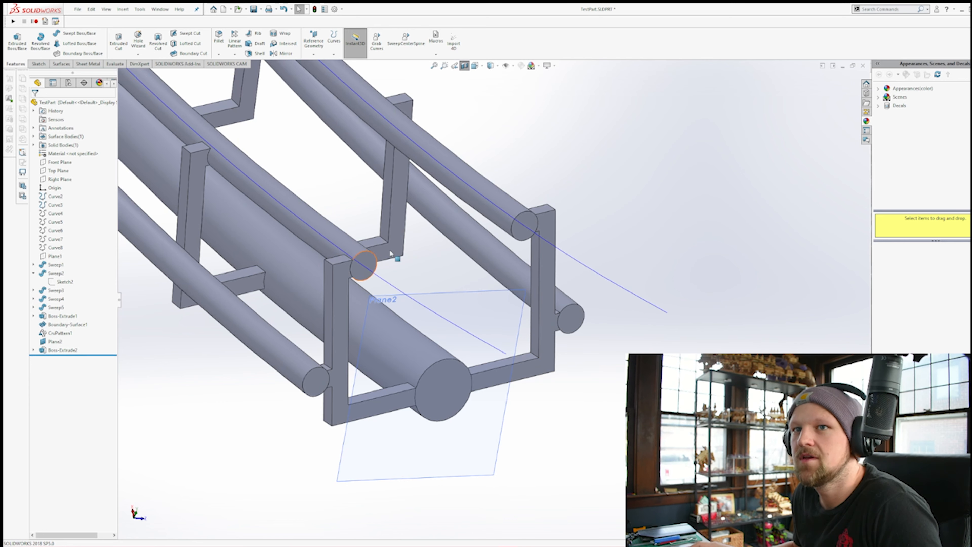
left_click(464, 65)
Hide the reference plane at the second bracket
scroll(573, 358, "up", 6)
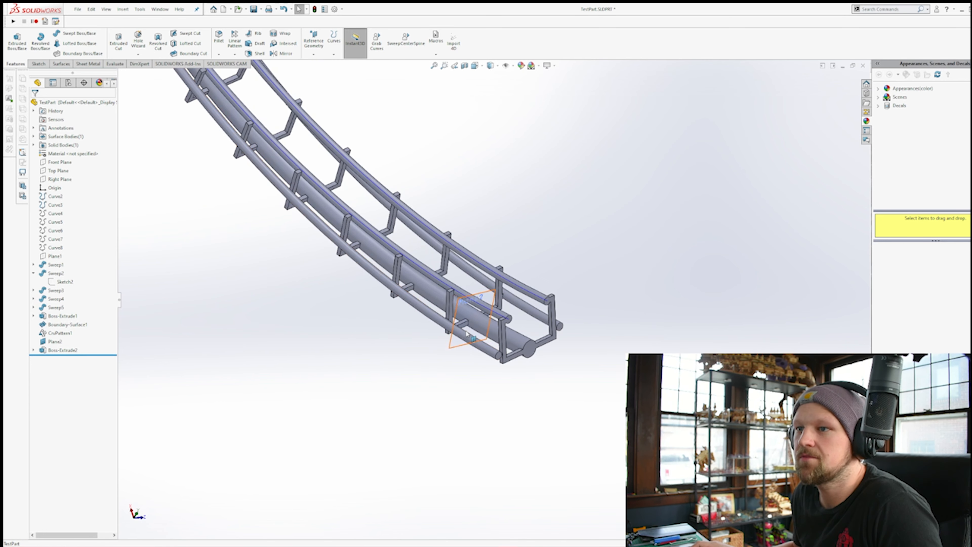
left_click(484, 315)
left_click(516, 307)
Examine the whole track segment with its spine, rails and brackets from several angles
scroll(499, 302, "up", 4)
mouse_move(402, 230)
middle_mouse_down()
mouse_move(406, 163)
mouse_move(350, 234)
mouse_move(395, 227)
middle_mouse_up()
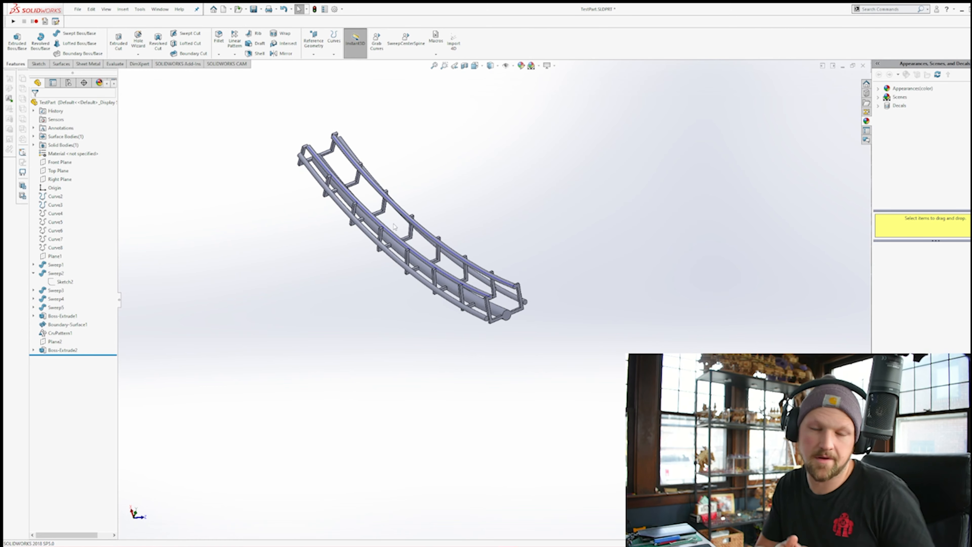
middle_click_drag(394, 226, 400, 137)
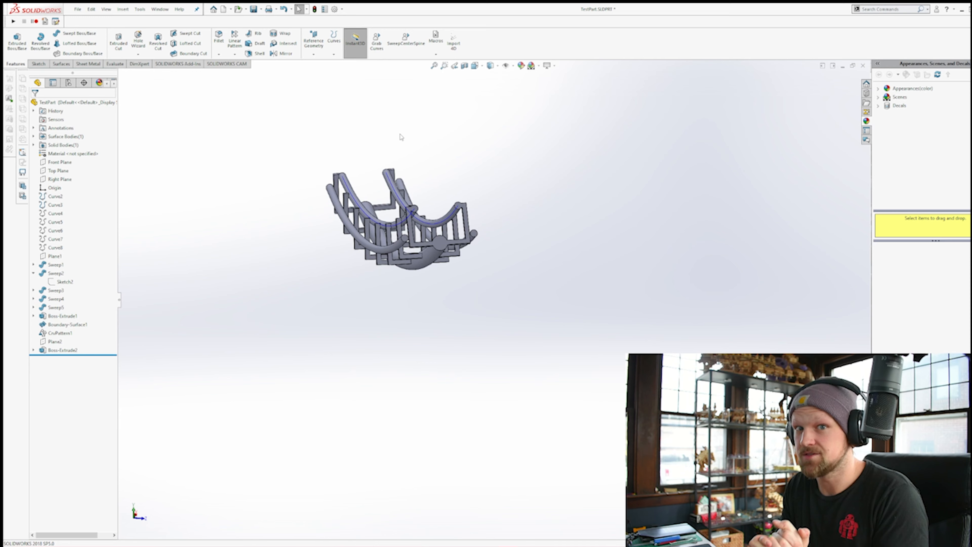
middle_click_drag(399, 136, 408, 237)
left_click(56, 264)
left_click(111, 199)
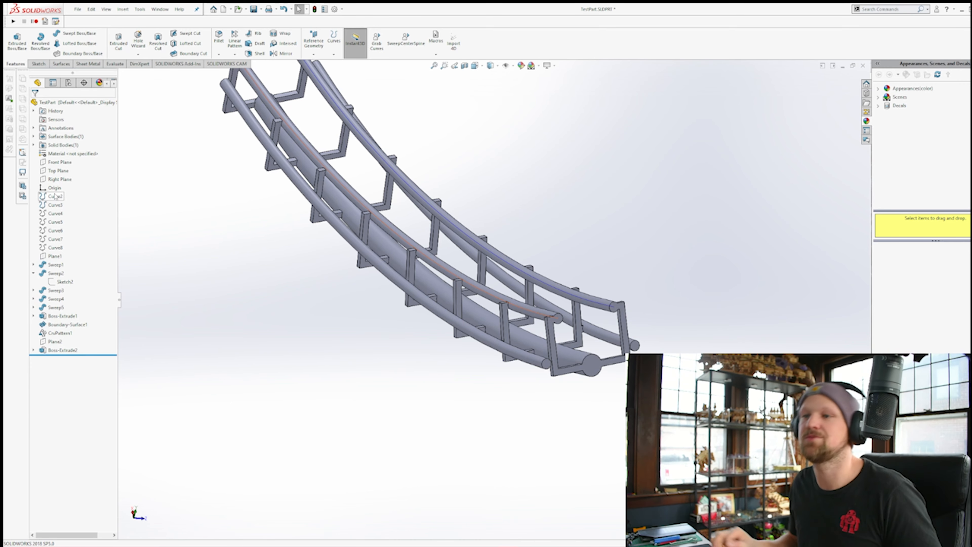
middle_click_drag(432, 277, 497, 291)
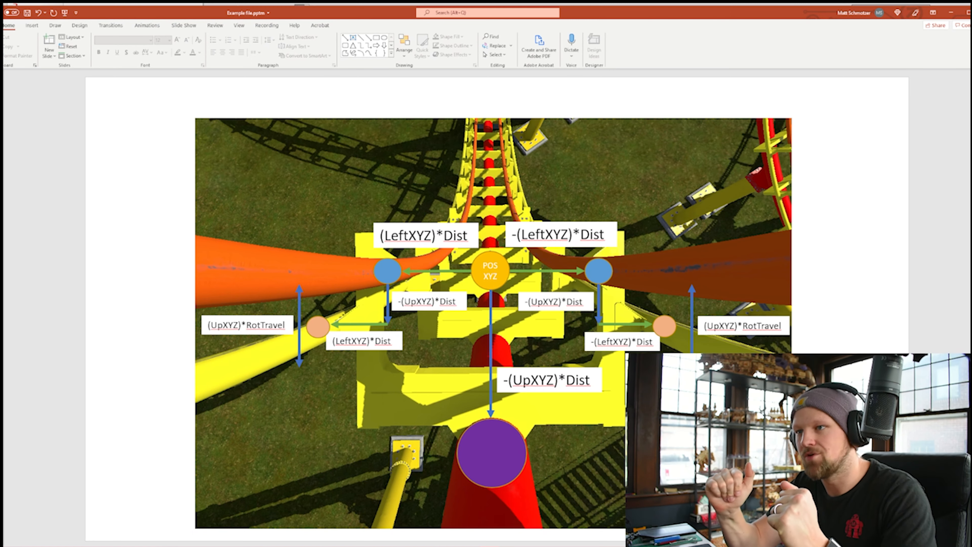
Switch to the Excel workbook and look across the calculated rail and spine coordinate columns on Sheet2
left_click(471, 546)
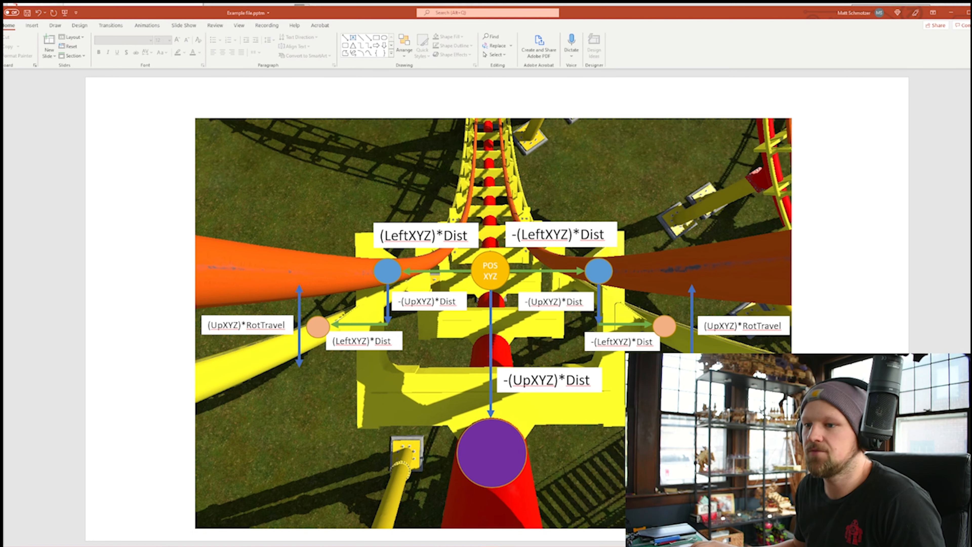
left_click(510, 520)
left_click(519, 343)
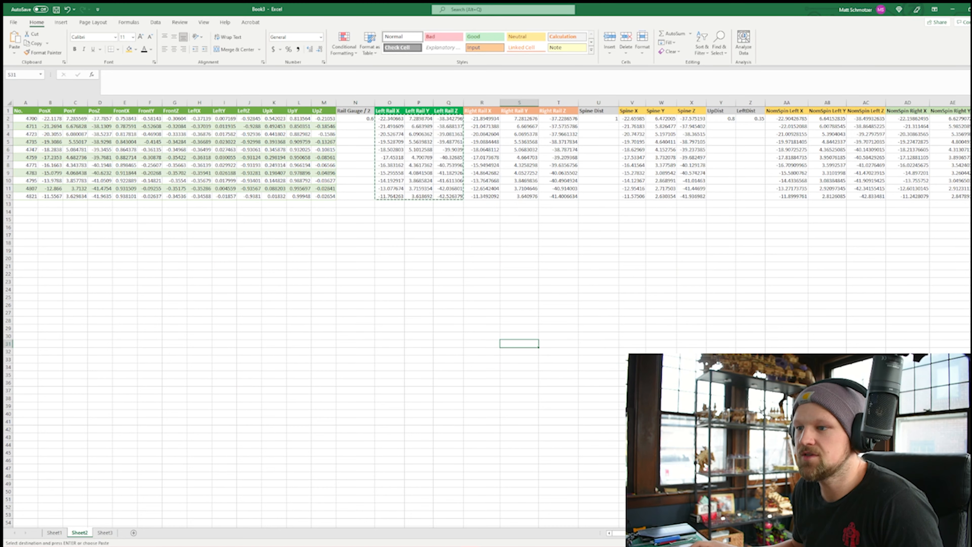
scroll(513, 341, "right", 6)
scroll(513, 341, "left", 6)
left_click_drag(390, 405, 355, 406)
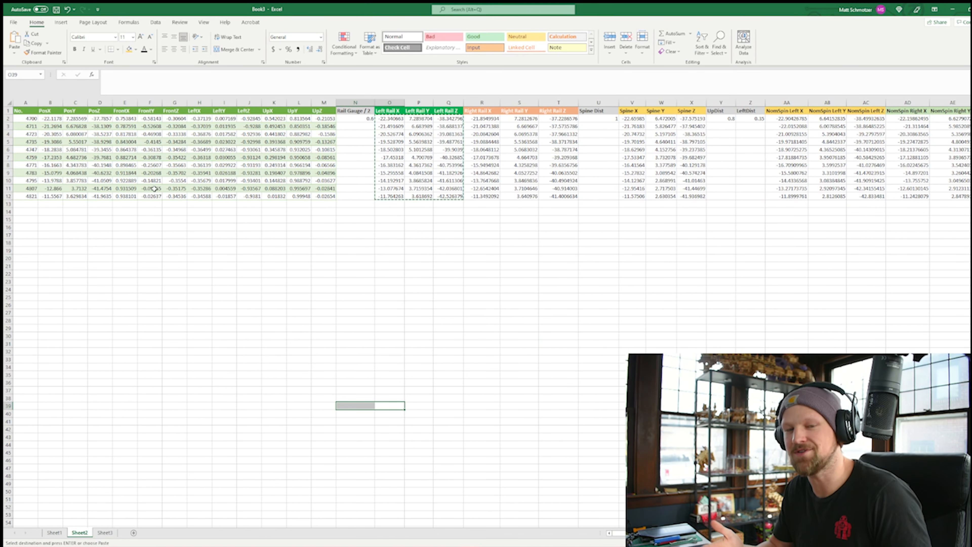